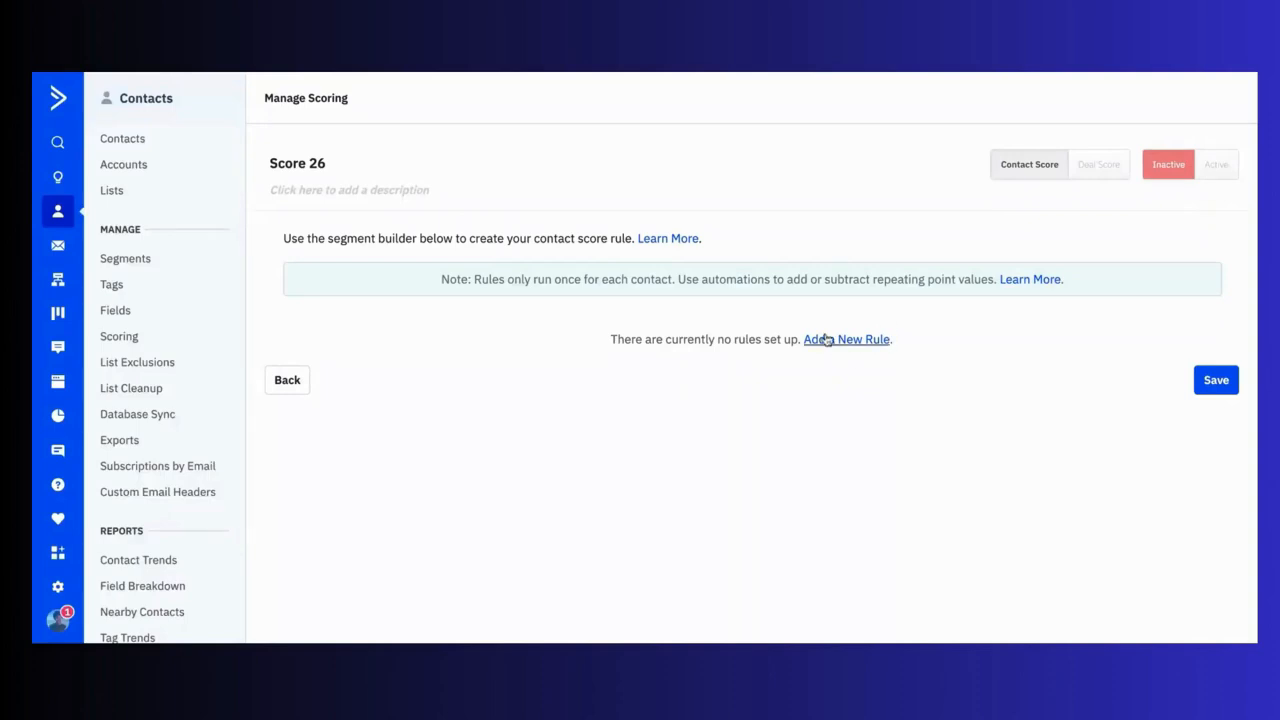
Step: Rename the contact score as "re-engagement cleanup" and save the name
{"action": "left_click", "coordinate": [321, 166]}
{"action": "triple_click", "coordinate": [321, 168]}
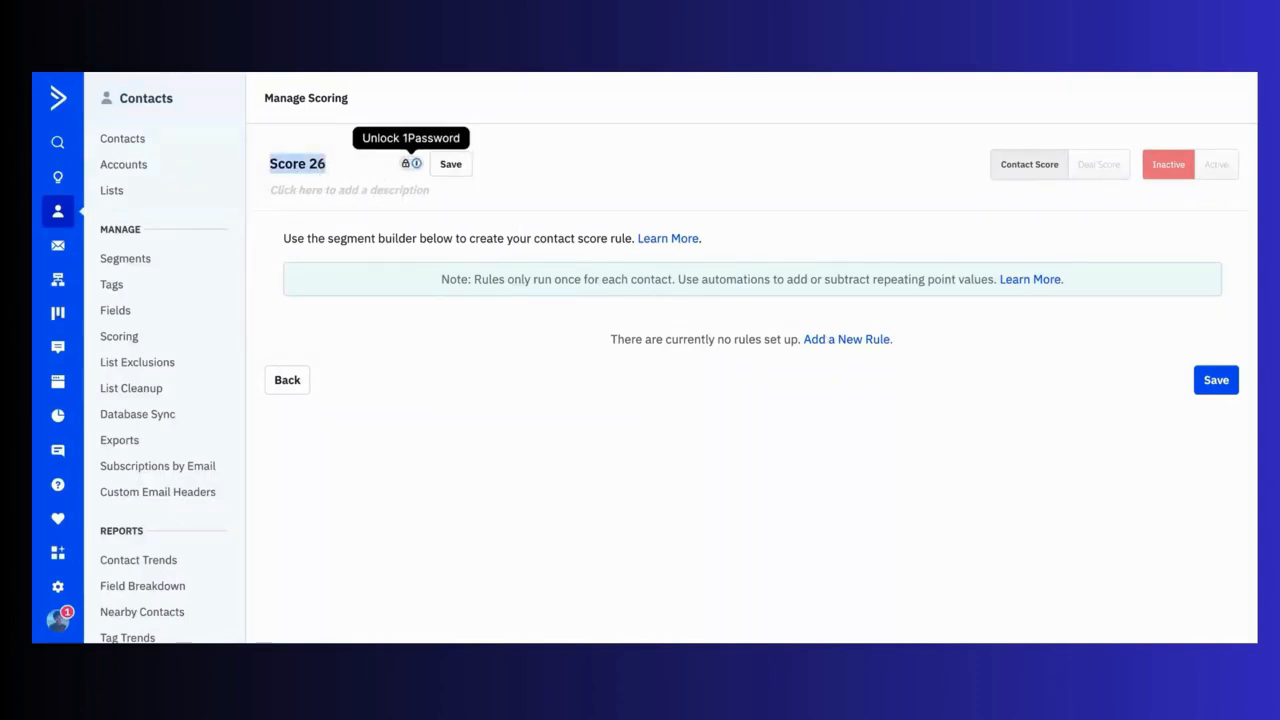
{"action": "key", "text": "BackSpace"}
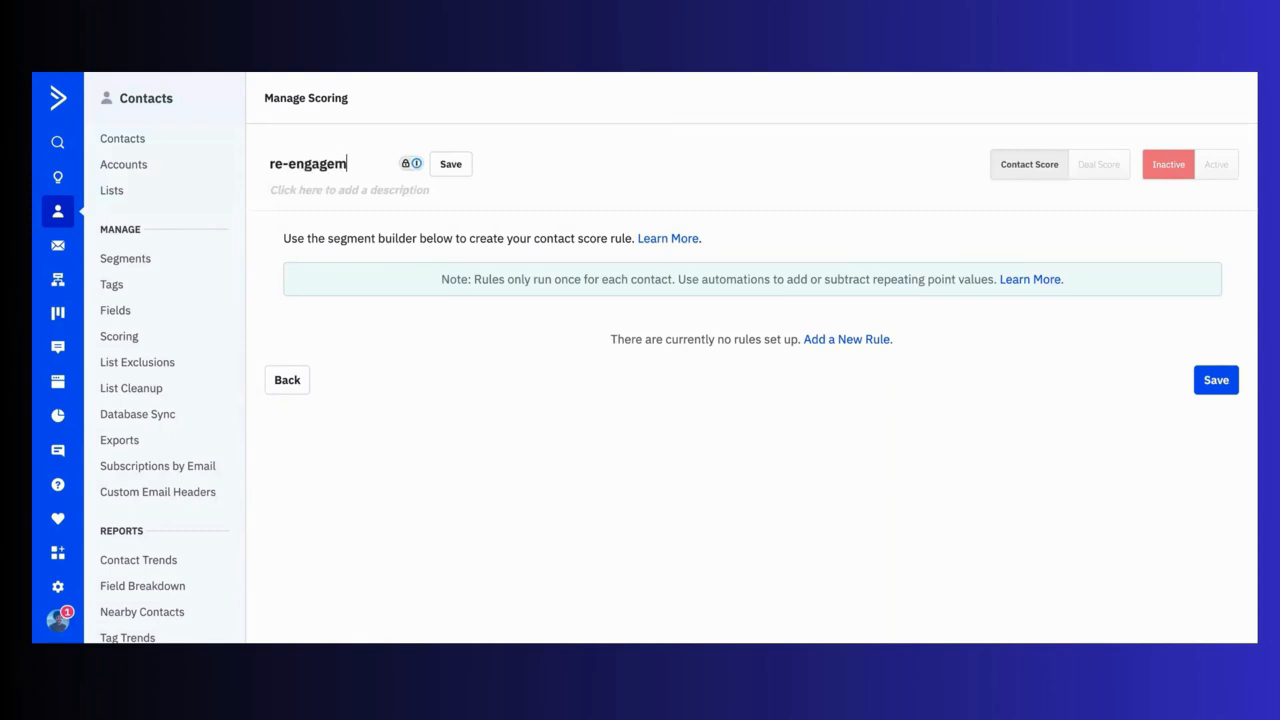
{"action": "type", "text": "re-engagement cleanup"}
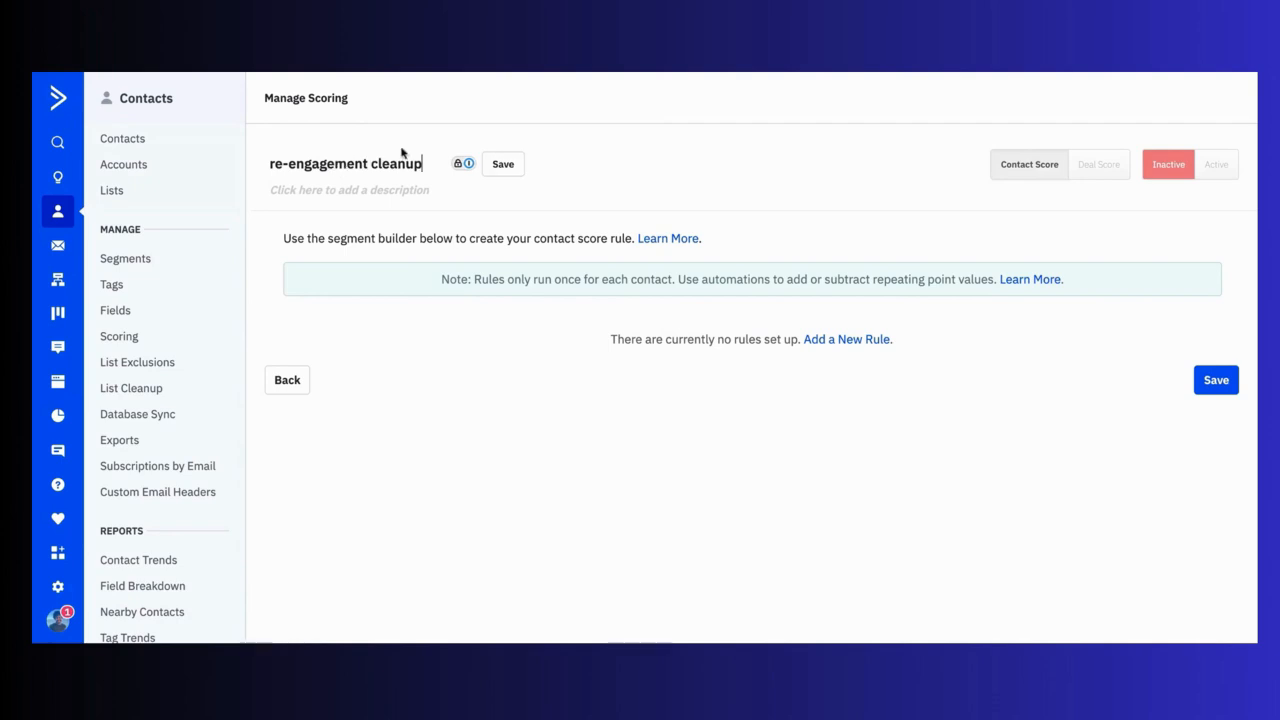
{"action": "left_click", "coordinate": [503, 165]}
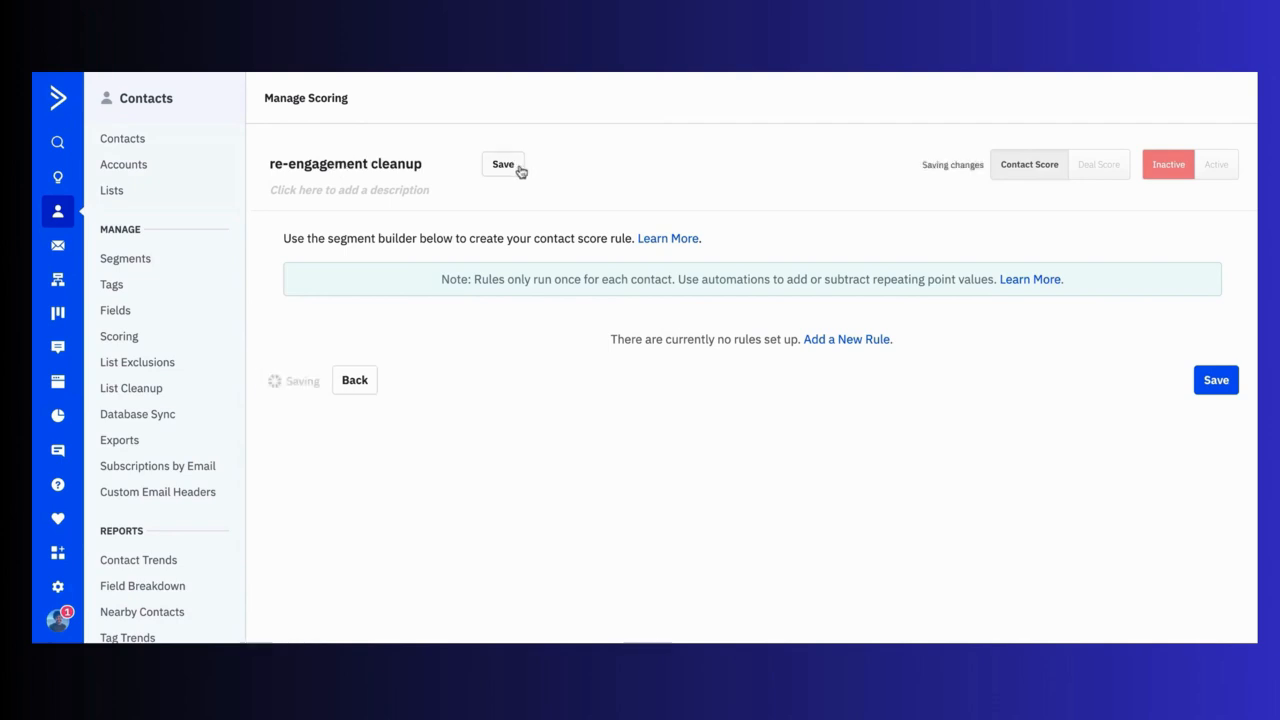
Step: Add and save a scoring rule for contacts matching Has opened, Any email, with the time frame Ever
{"action": "left_click", "coordinate": [846, 340]}
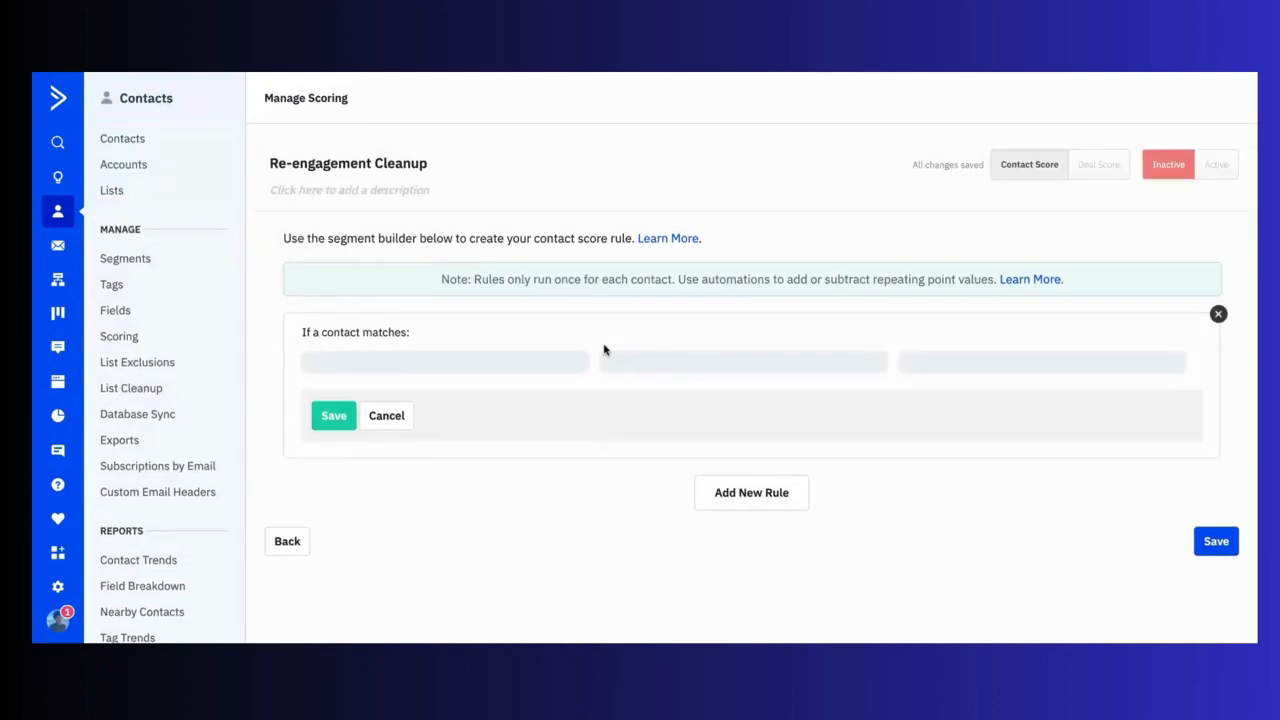
{"action": "scroll", "coordinate": [546, 489], "scroll_direction": "down", "scroll_amount": 1}
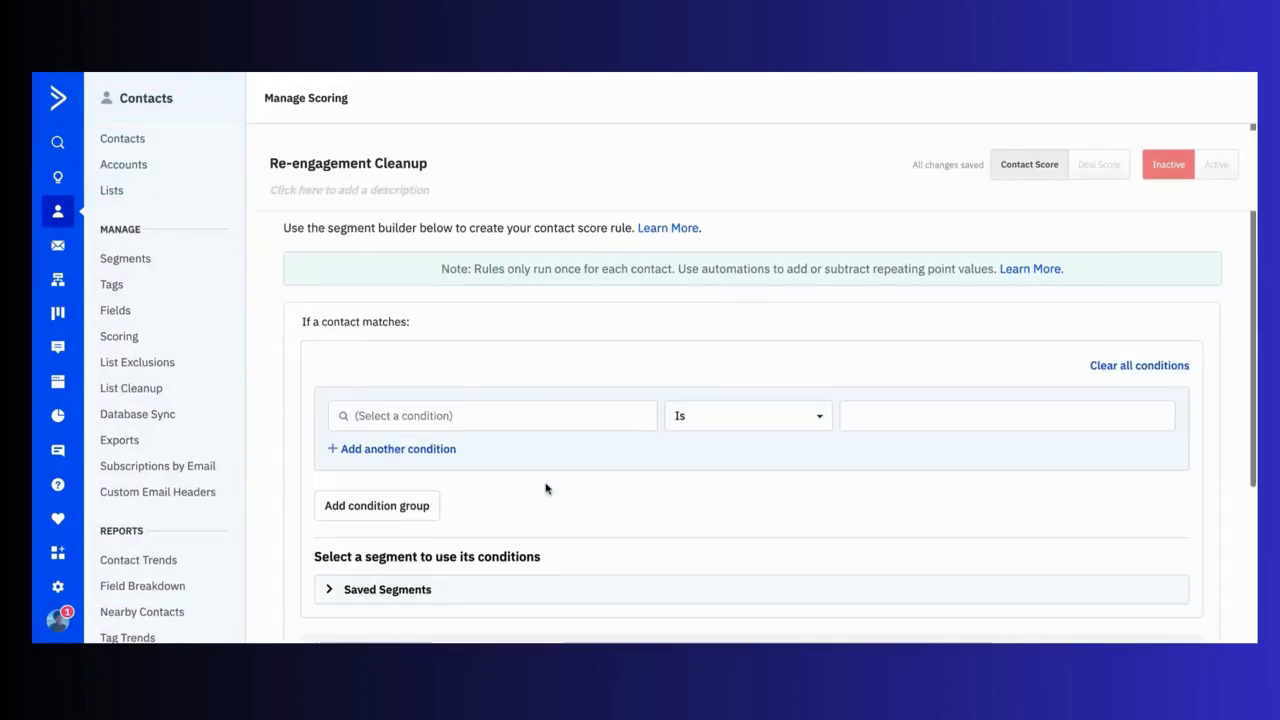
{"action": "left_click", "coordinate": [540, 406]}
{"action": "type", "text": "has op"}
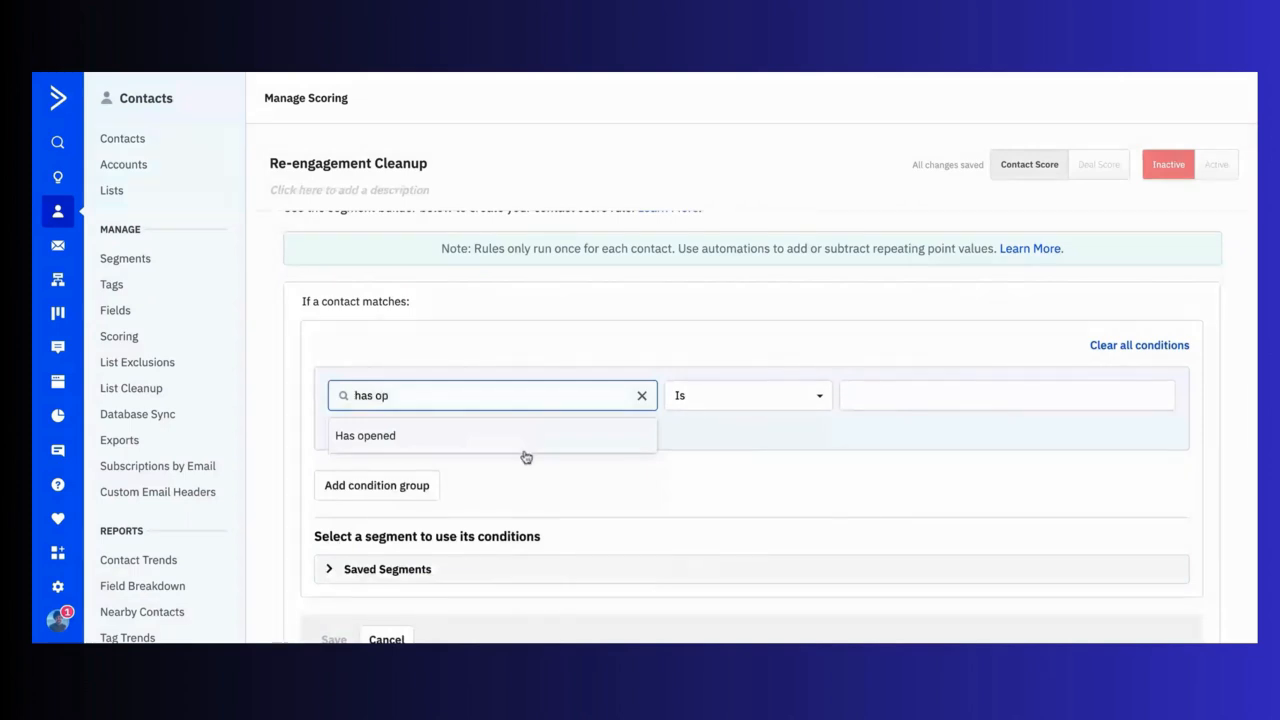
{"action": "left_click", "coordinate": [524, 450]}
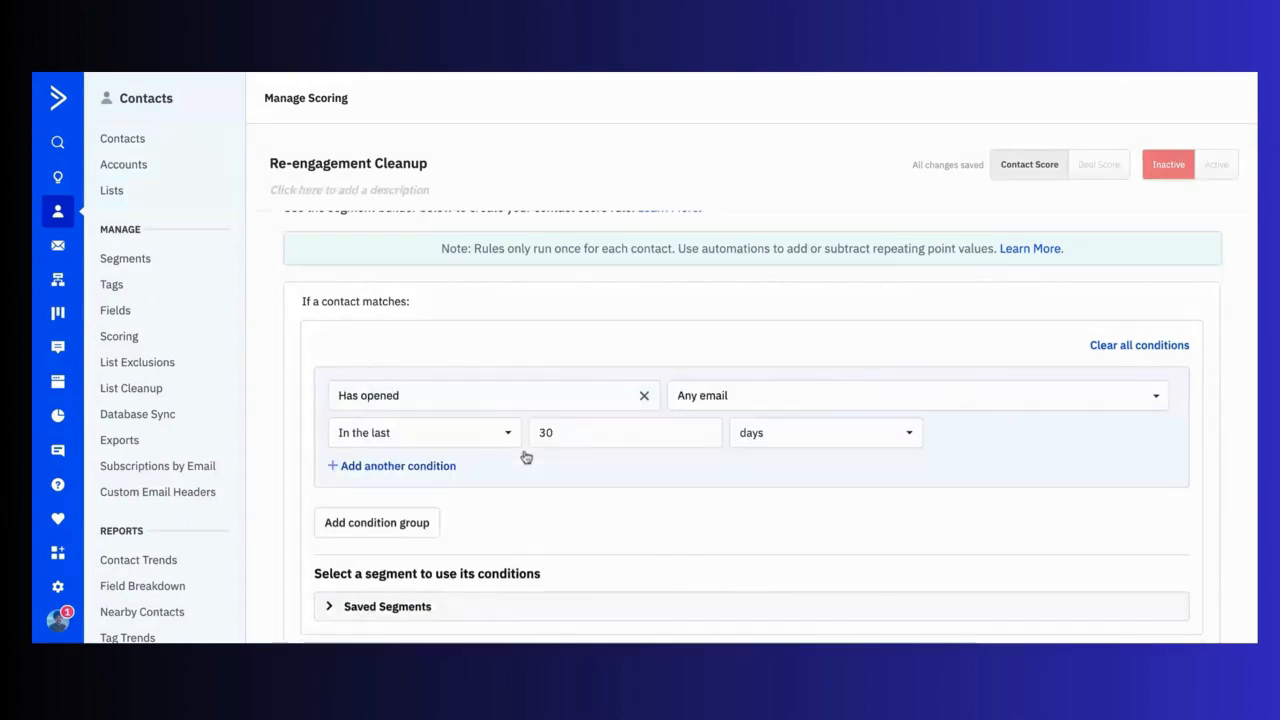
{"action": "left_click", "coordinate": [444, 432]}
{"action": "left_click", "coordinate": [405, 536]}
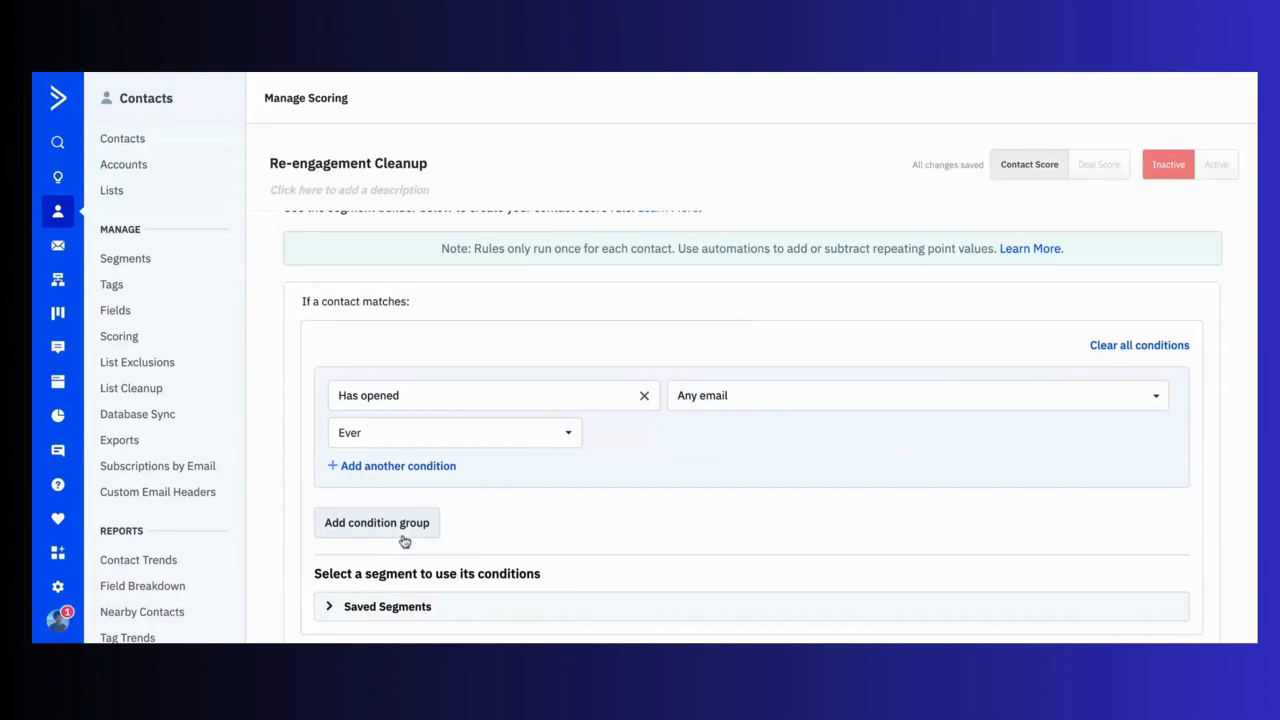
{"action": "scroll", "coordinate": [451, 540], "scroll_direction": "down", "scroll_amount": 2}
{"action": "left_click", "coordinate": [336, 577]}
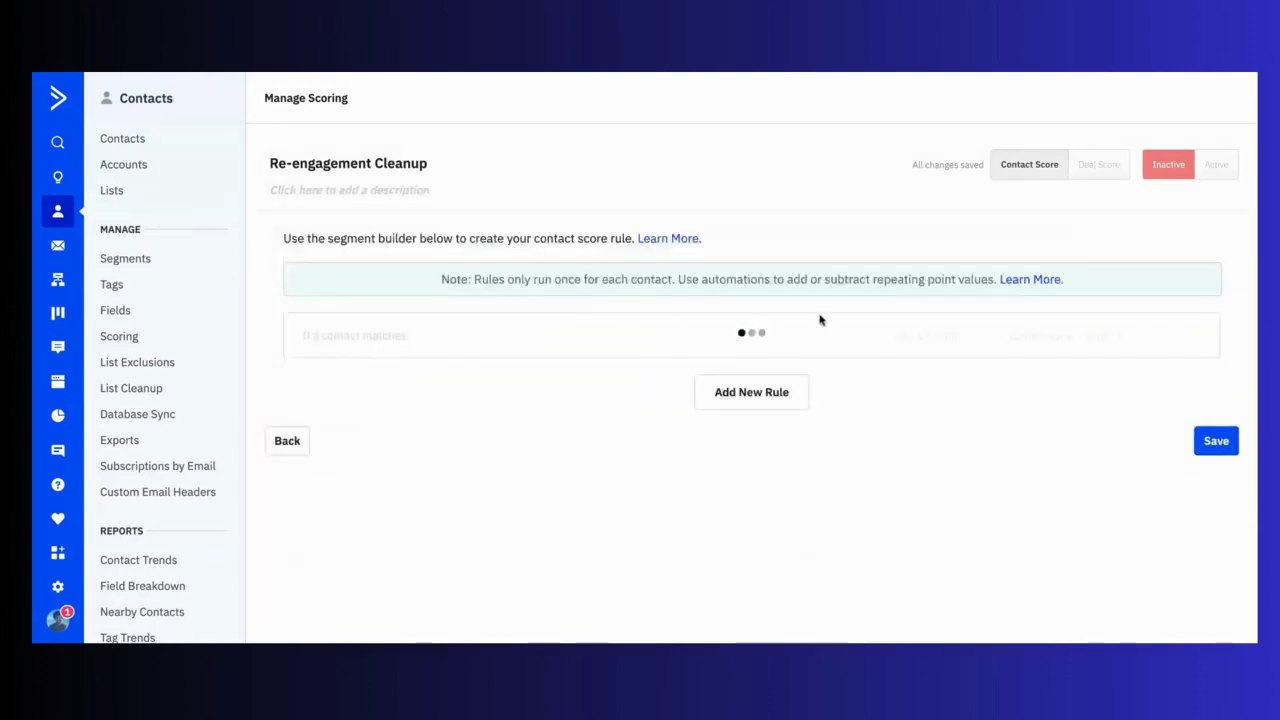
Step: Set the email-open rule to add 5 points that expire after 2 months
{"action": "left_click", "coordinate": [923, 337]}
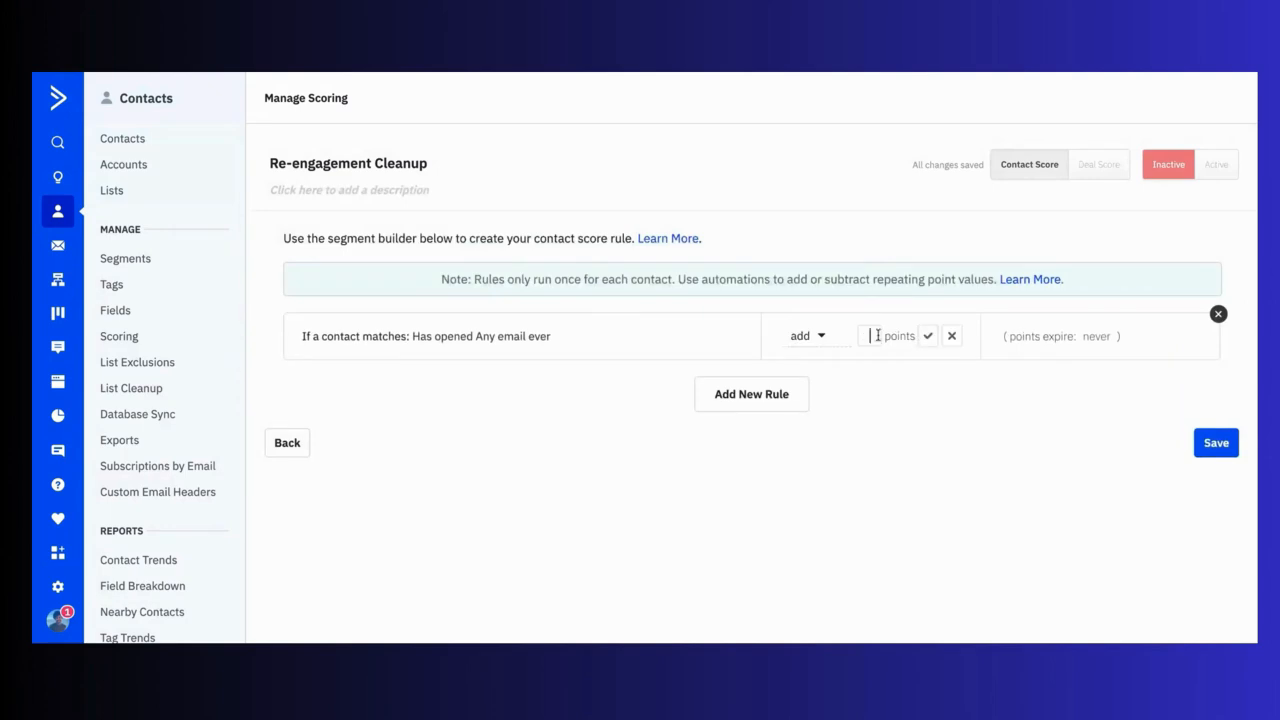
{"action": "left_click", "coordinate": [929, 336]}
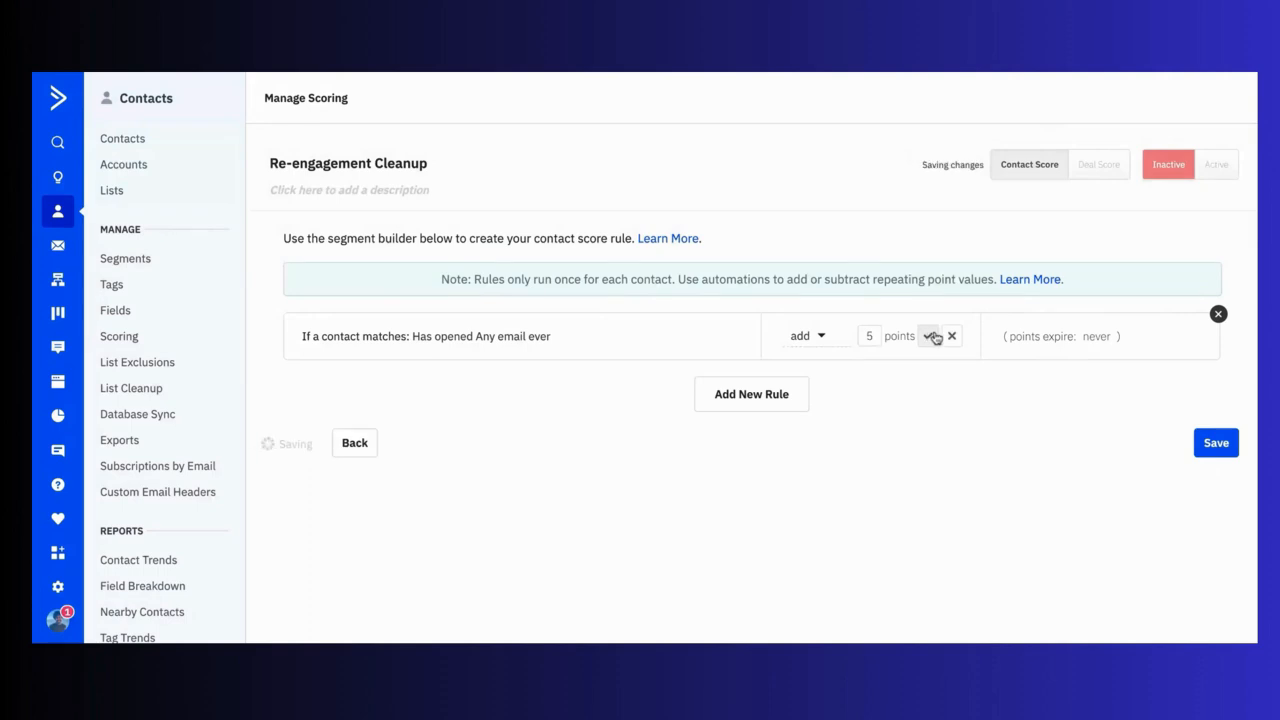
{"action": "left_click", "coordinate": [1096, 337]}
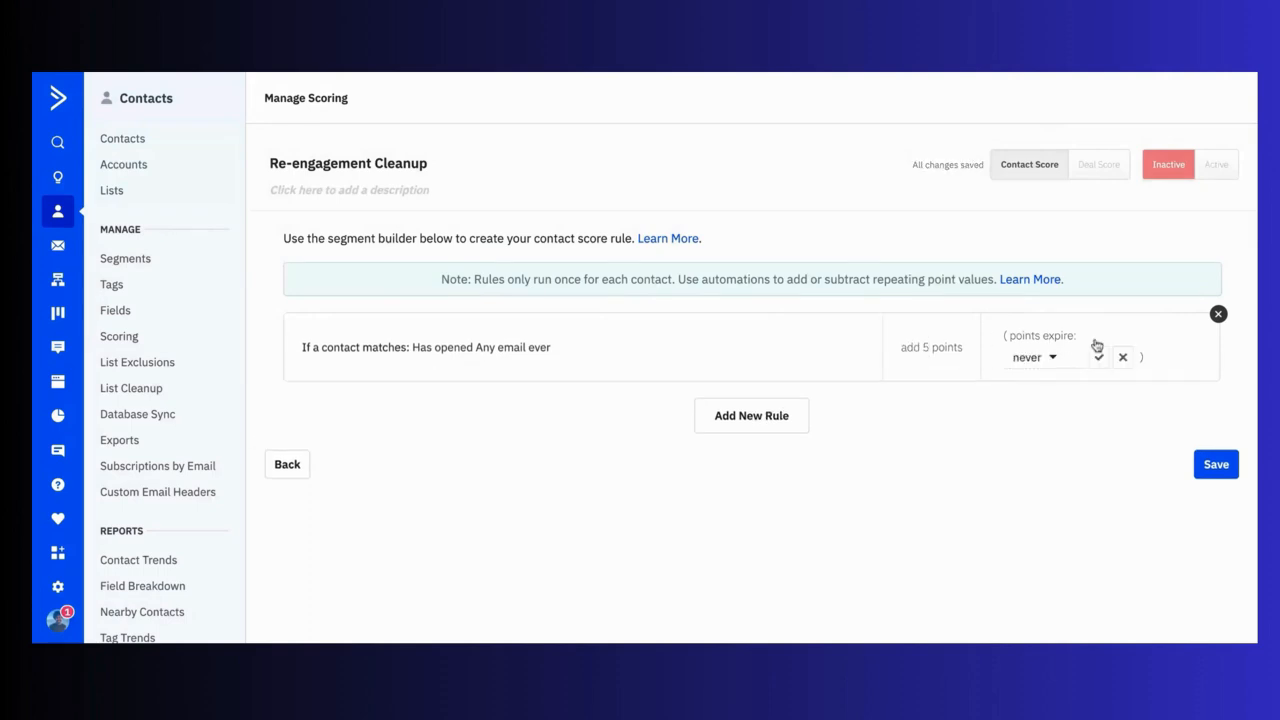
{"action": "left_click", "coordinate": [1049, 366]}
{"action": "left_click", "coordinate": [1028, 460]}
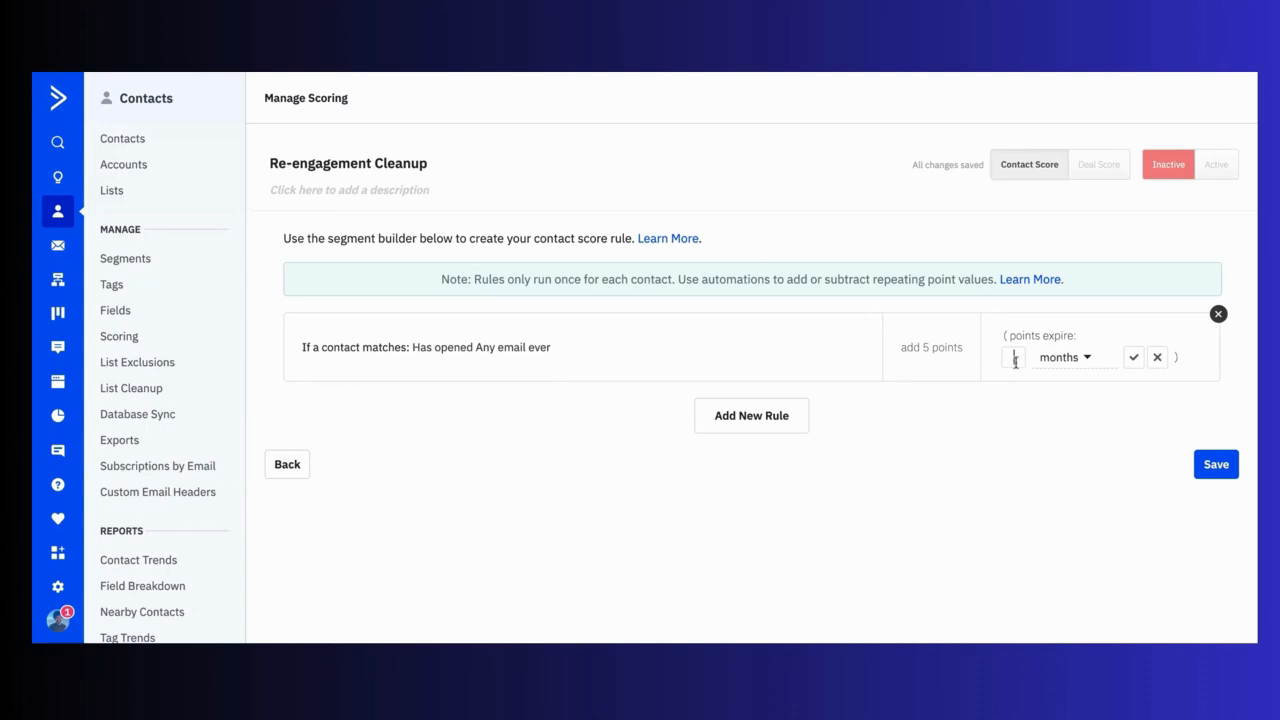
{"action": "left_click", "coordinate": [1133, 357]}
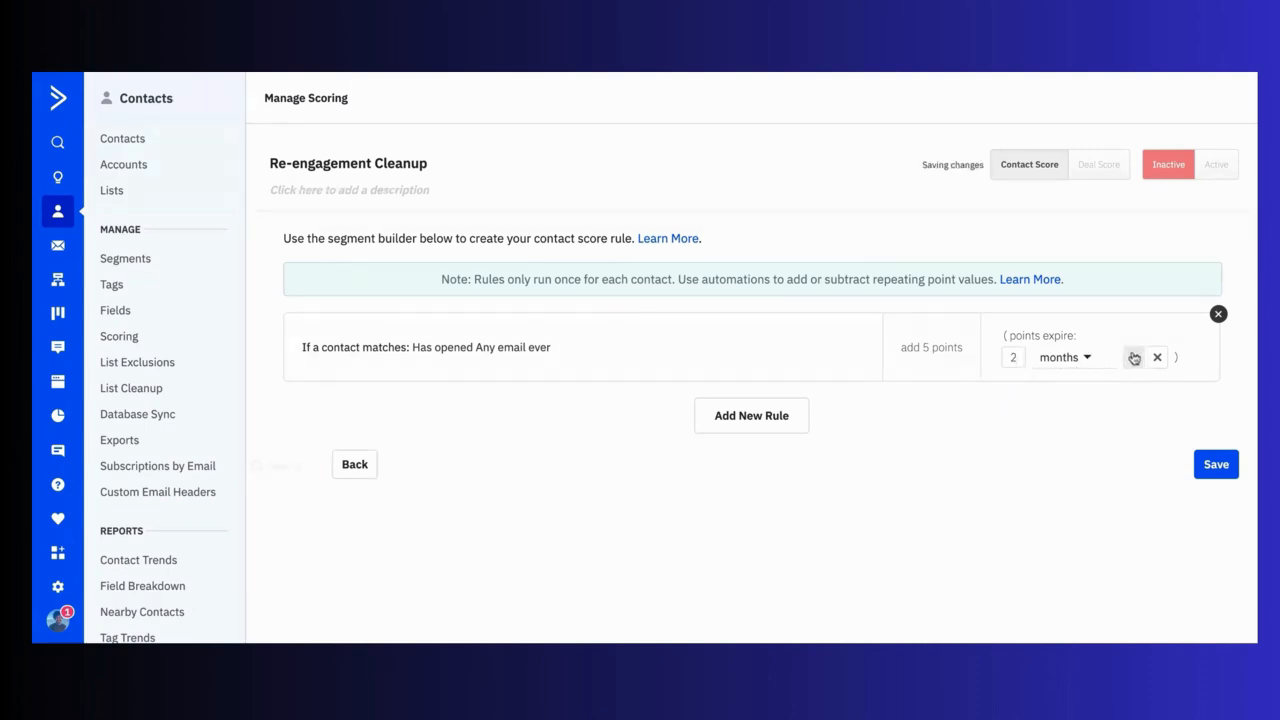
Step: Add and save a second rule for contacts matching Has clicked on a link, Any email, Any link, Ever
{"action": "left_click", "coordinate": [745, 396]}
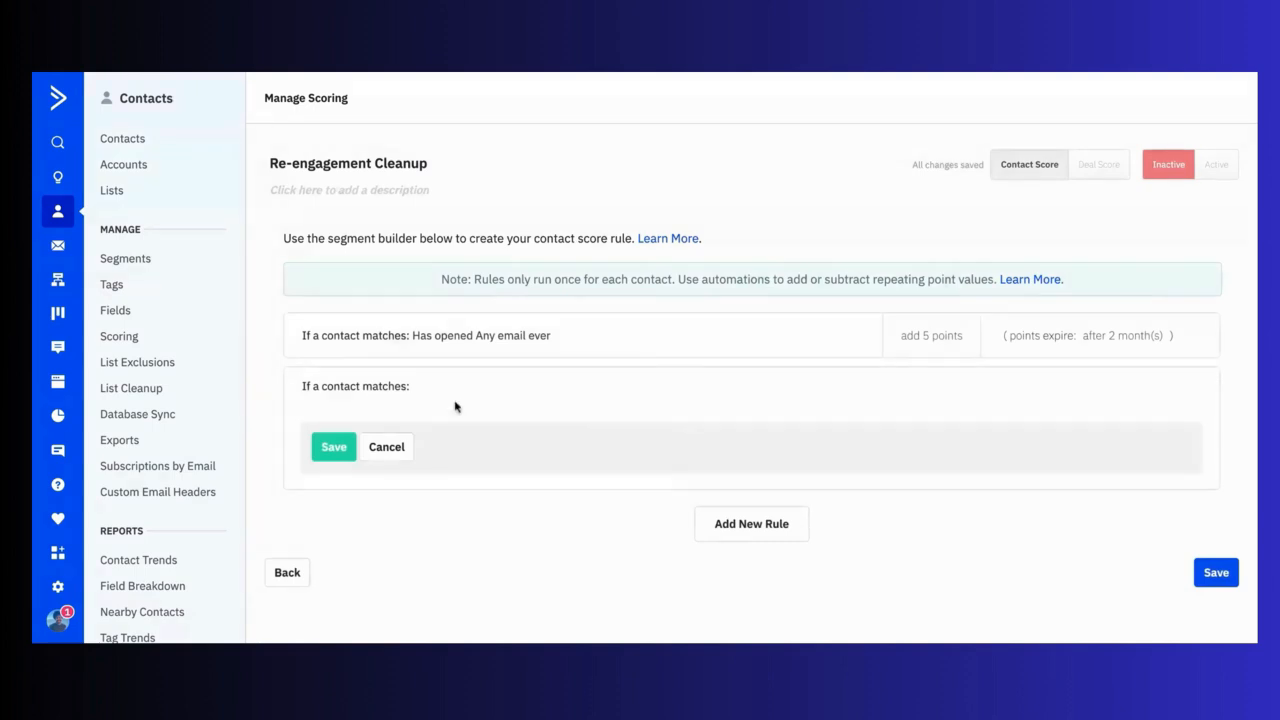
{"action": "left_click", "coordinate": [406, 480]}
{"action": "type", "text": "h"}
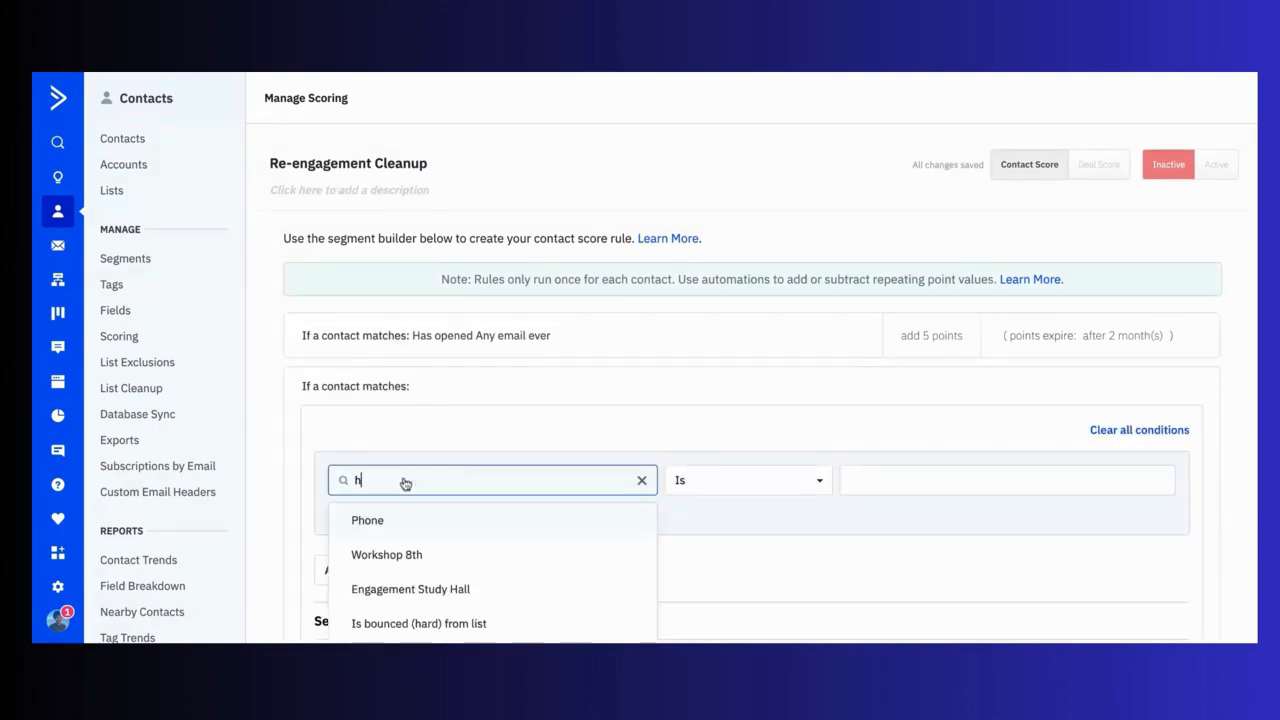
{"action": "type", "text": "as cl"}
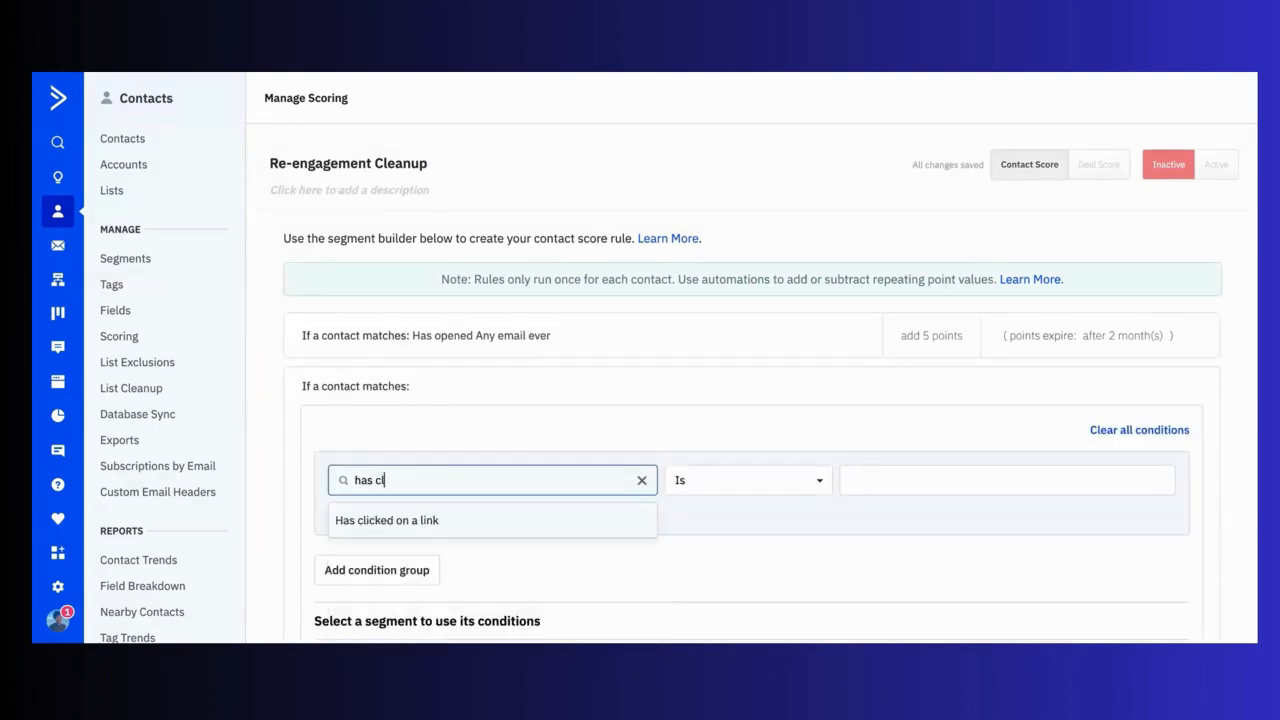
{"action": "left_click", "coordinate": [409, 520]}
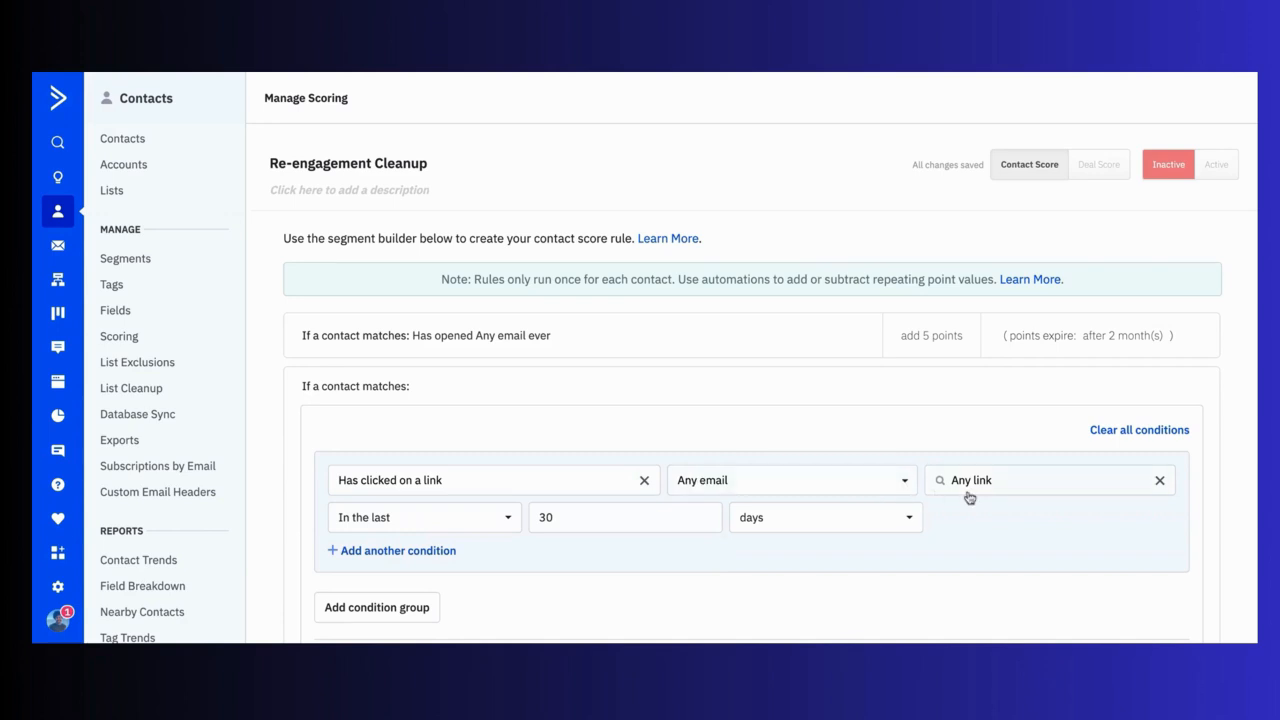
{"action": "left_click", "coordinate": [484, 527]}
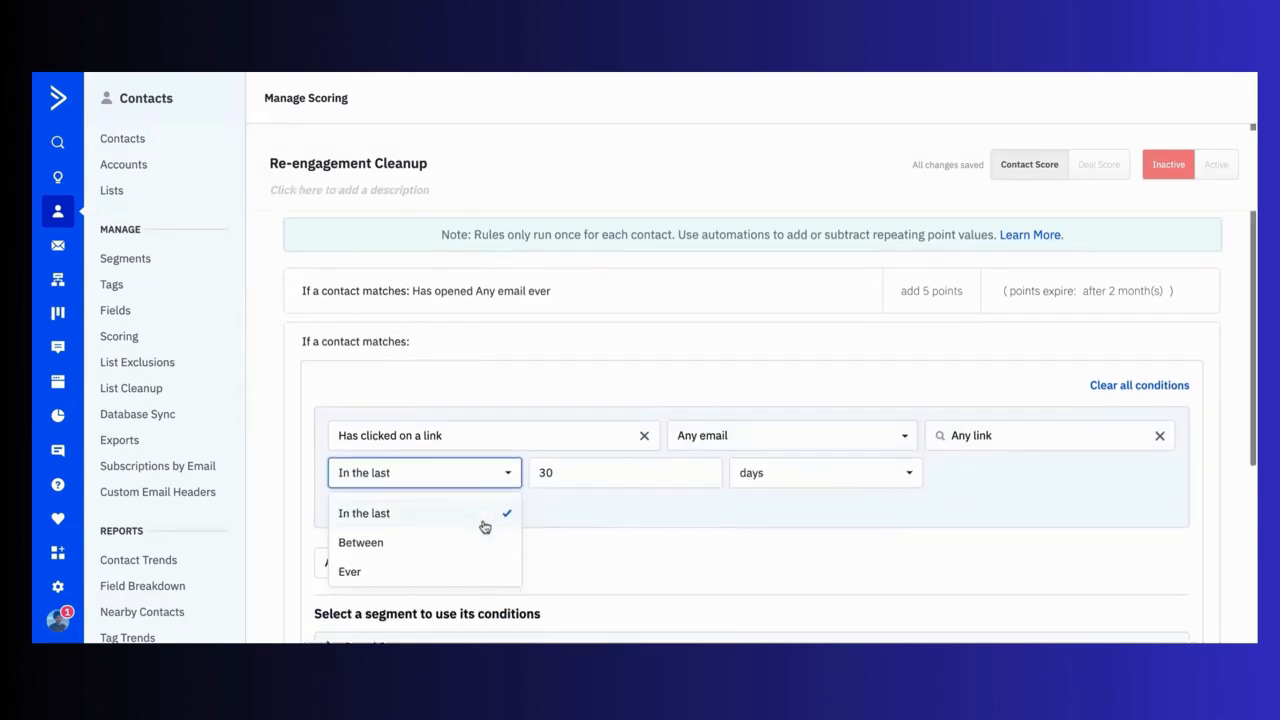
{"action": "left_click", "coordinate": [466, 570]}
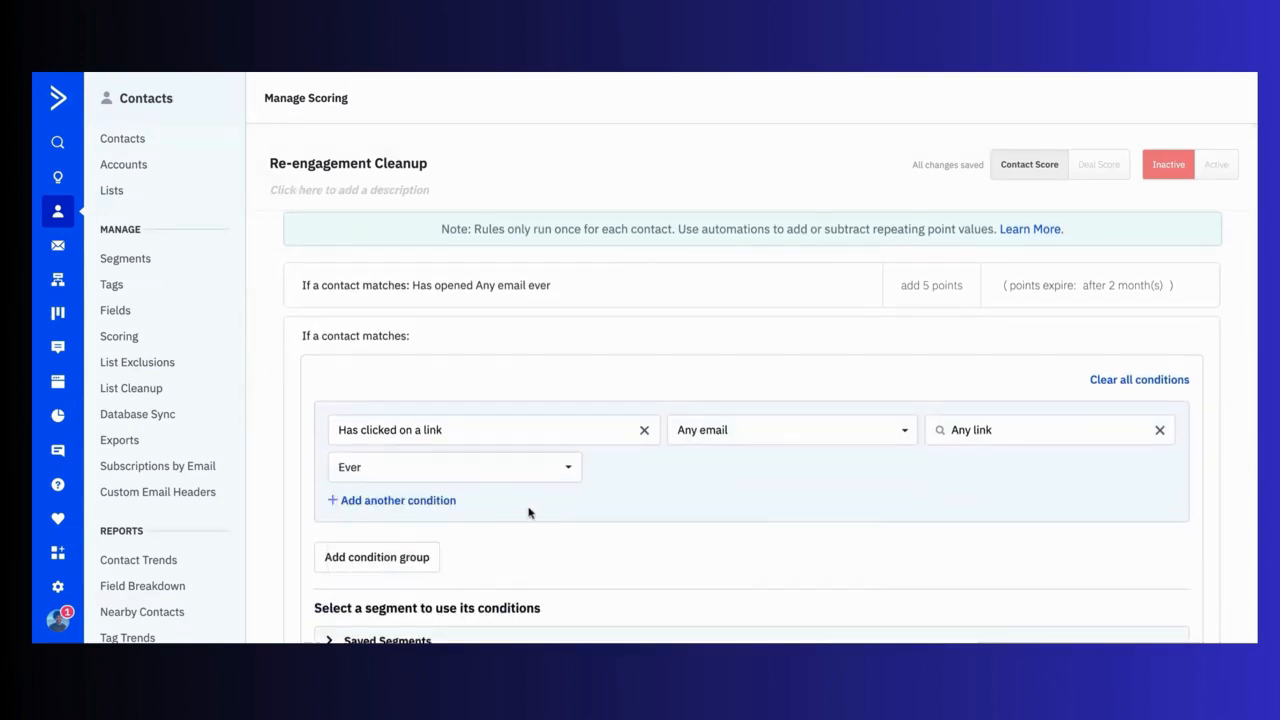
{"action": "scroll", "coordinate": [529, 513], "scroll_direction": "down", "scroll_amount": 3}
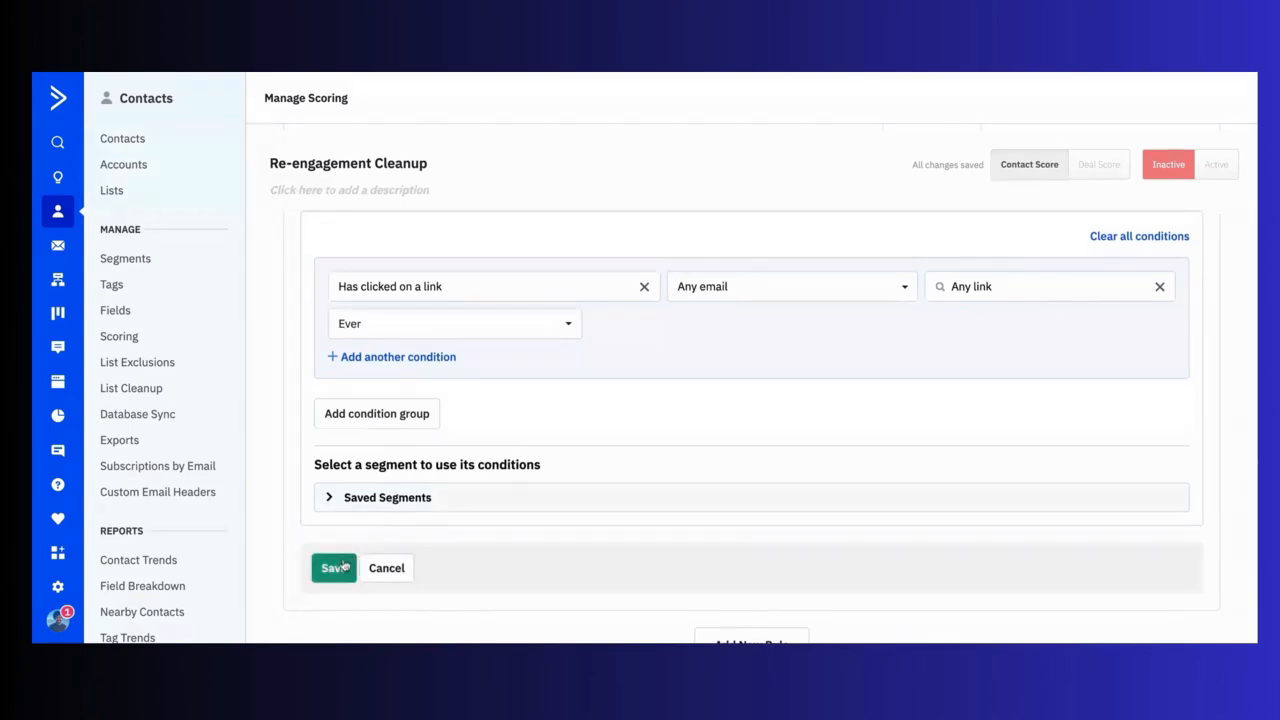
{"action": "left_click", "coordinate": [343, 566]}
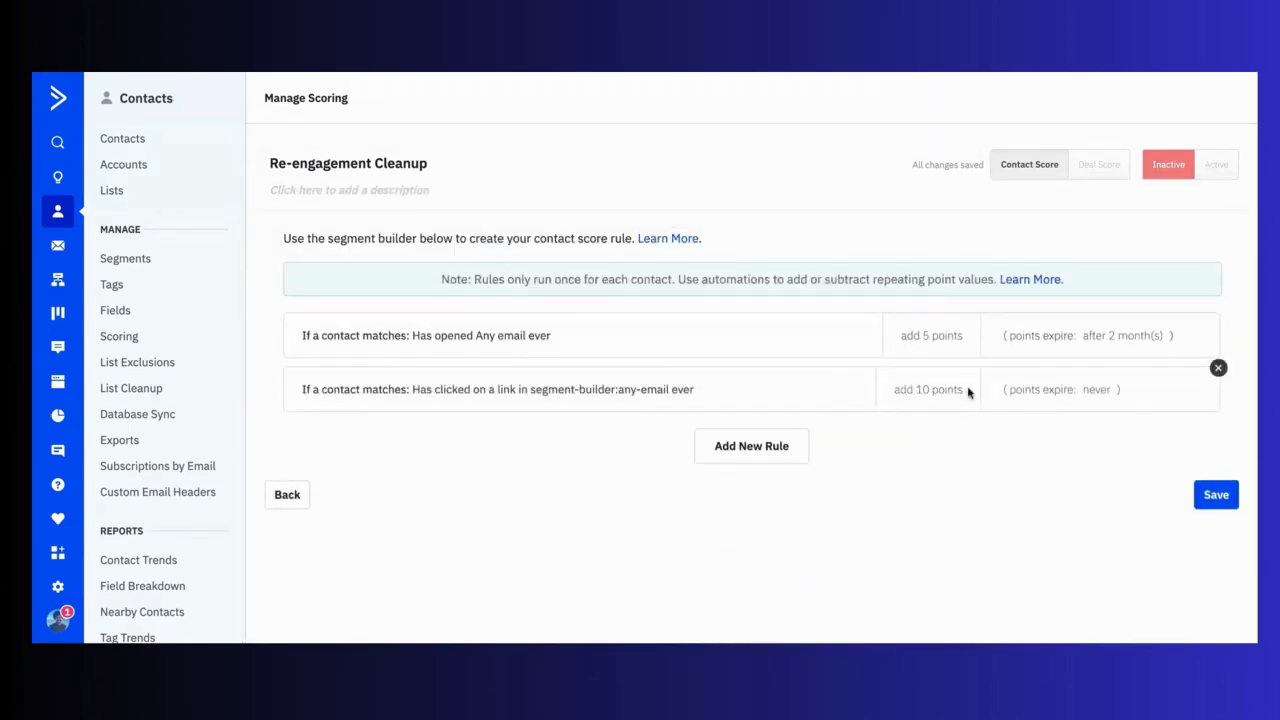
Step: Set the points of the link-click rule to expire after 2 months
{"action": "left_click", "coordinate": [1094, 390]}
{"action": "left_click", "coordinate": [1040, 414]}
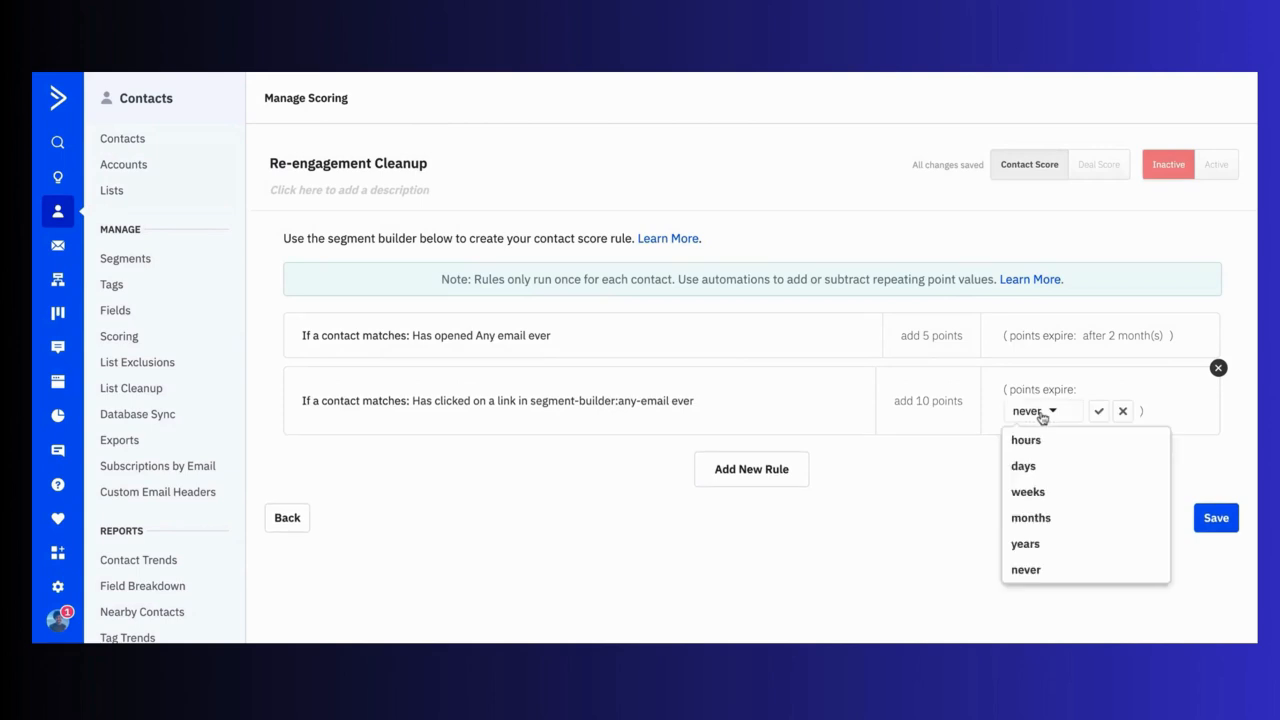
{"action": "left_click", "coordinate": [1031, 518]}
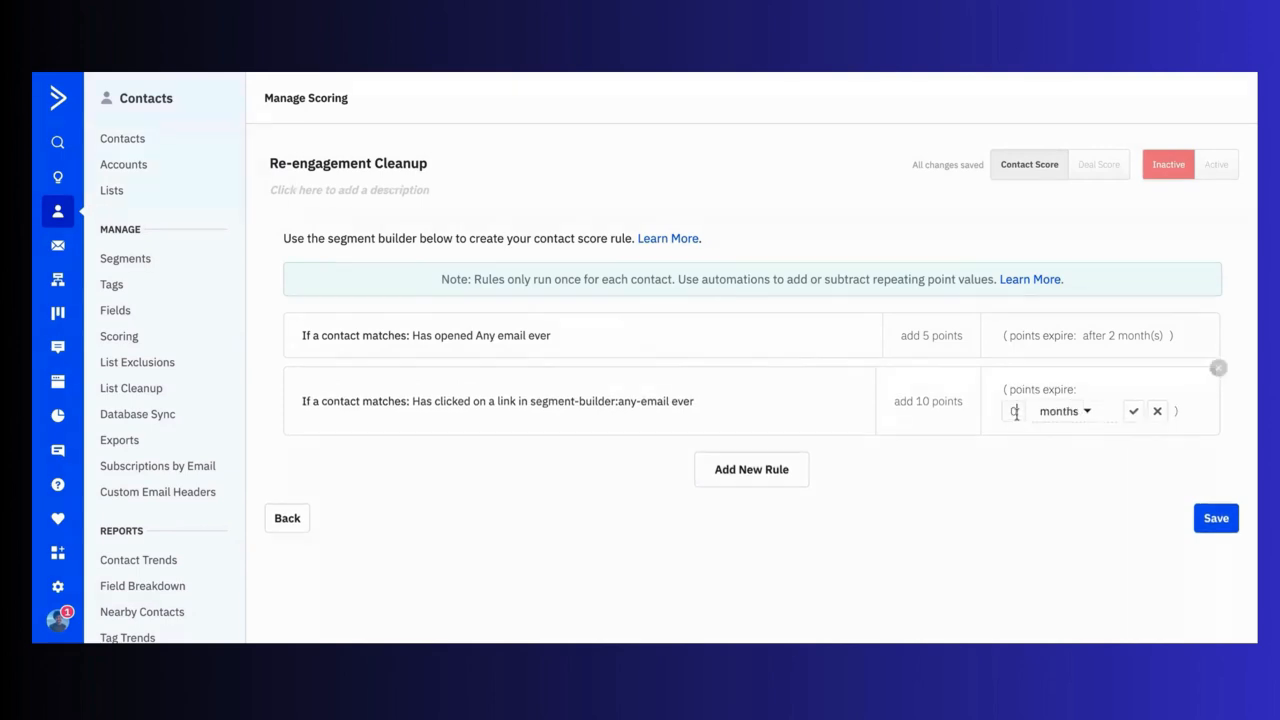
{"action": "left_click", "coordinate": [1133, 411]}
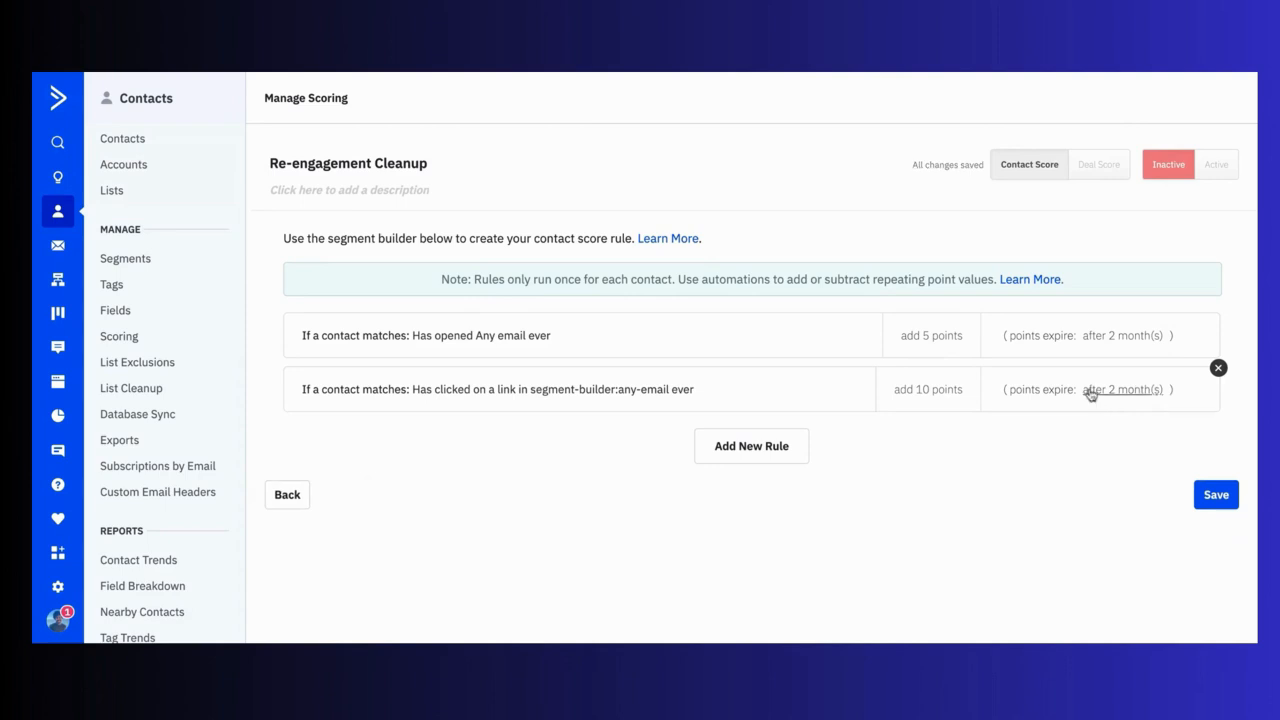
Step: Add and save a third rule for contacts matching Has visited, exact URL mywebsite.com, Ever
{"action": "left_click", "coordinate": [752, 450]}
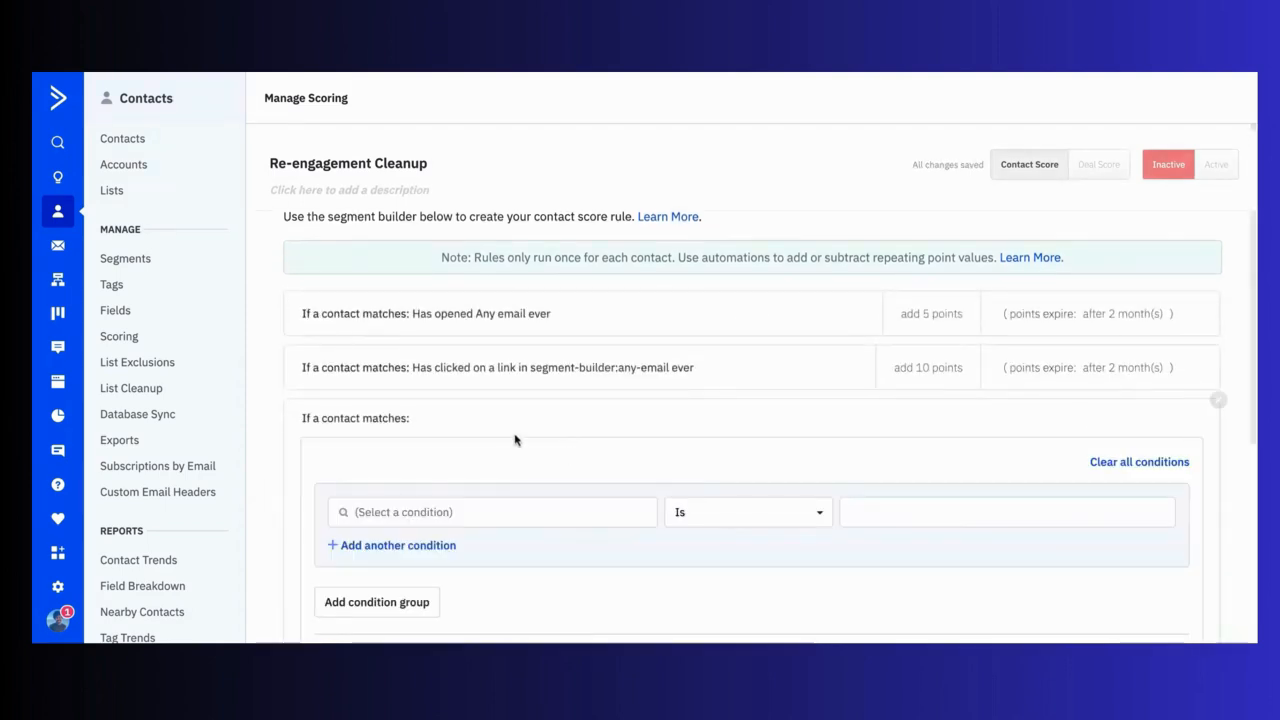
{"action": "left_click", "coordinate": [486, 514]}
{"action": "type", "text": "has"}
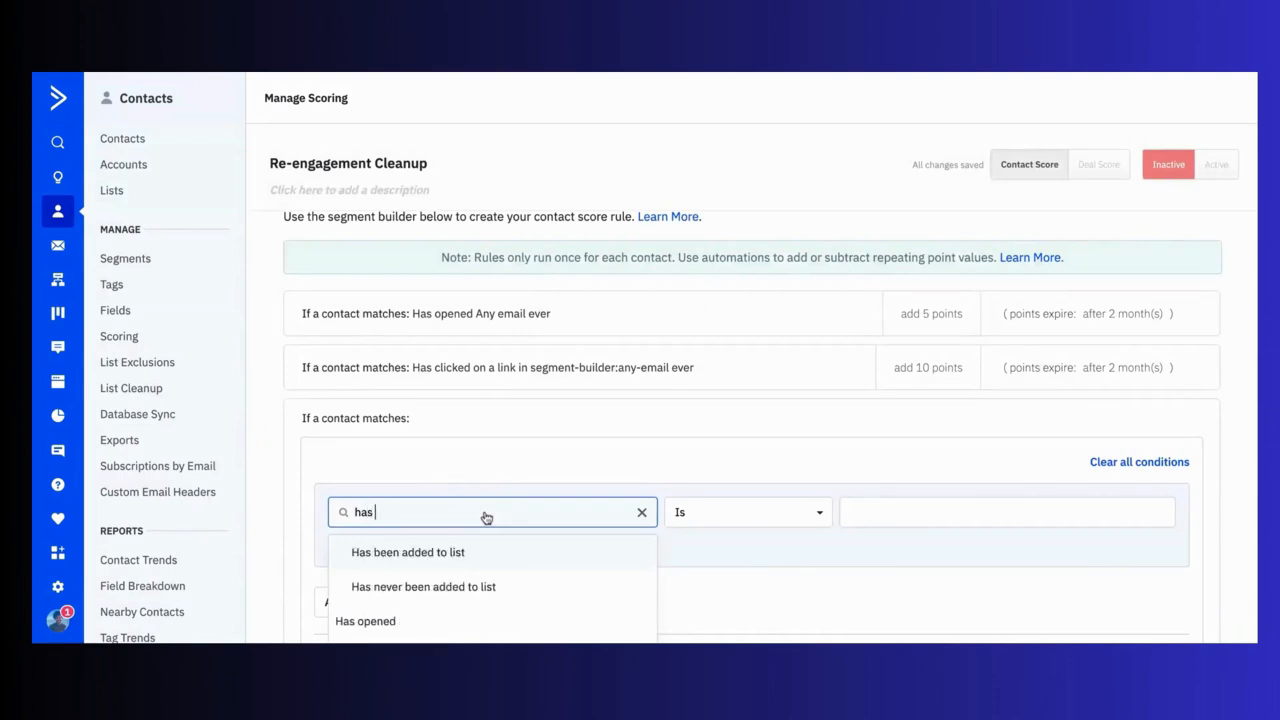
{"action": "type", "text": " vi"}
{"action": "left_click", "coordinate": [489, 552]}
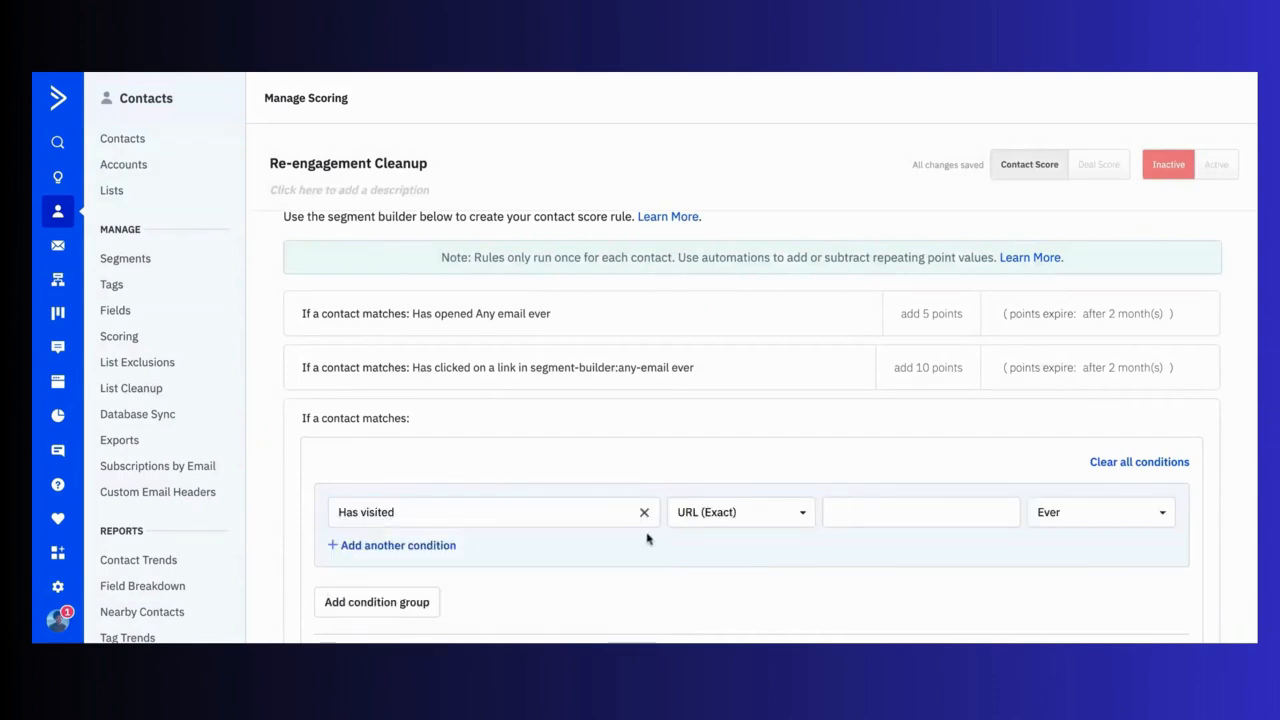
{"action": "left_click", "coordinate": [853, 518]}
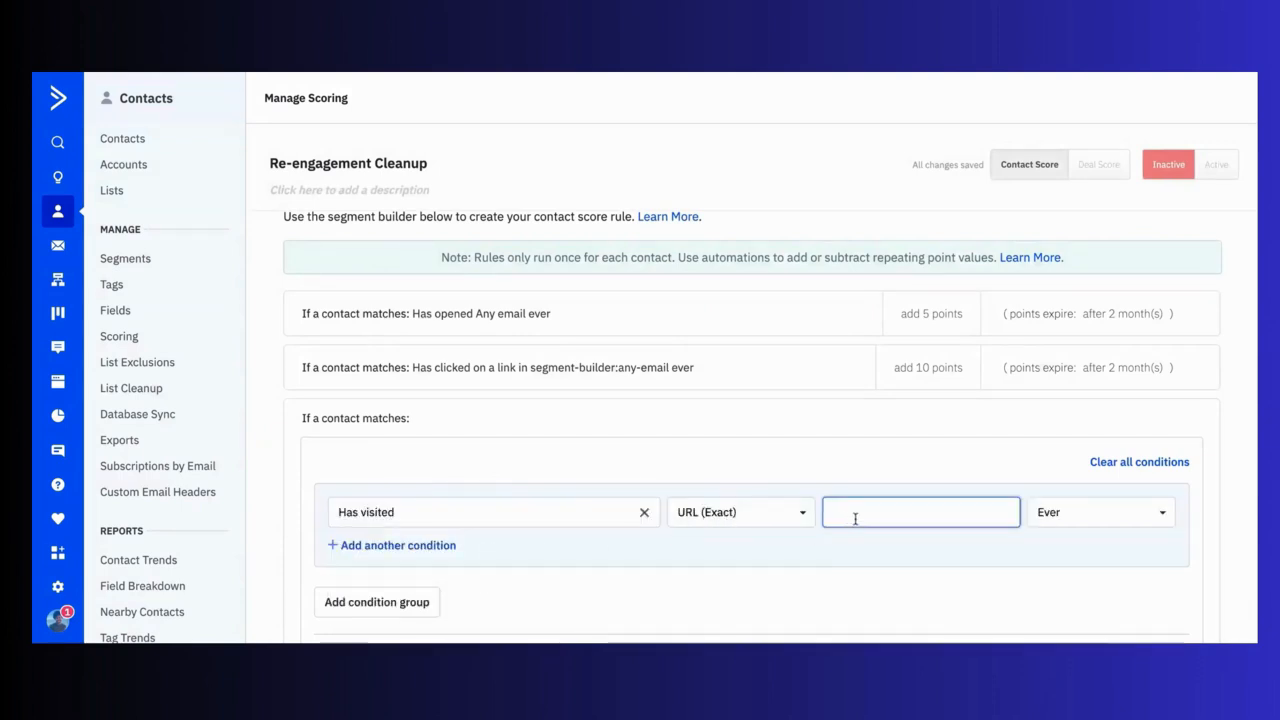
{"action": "type", "text": "mywebsite.com"}
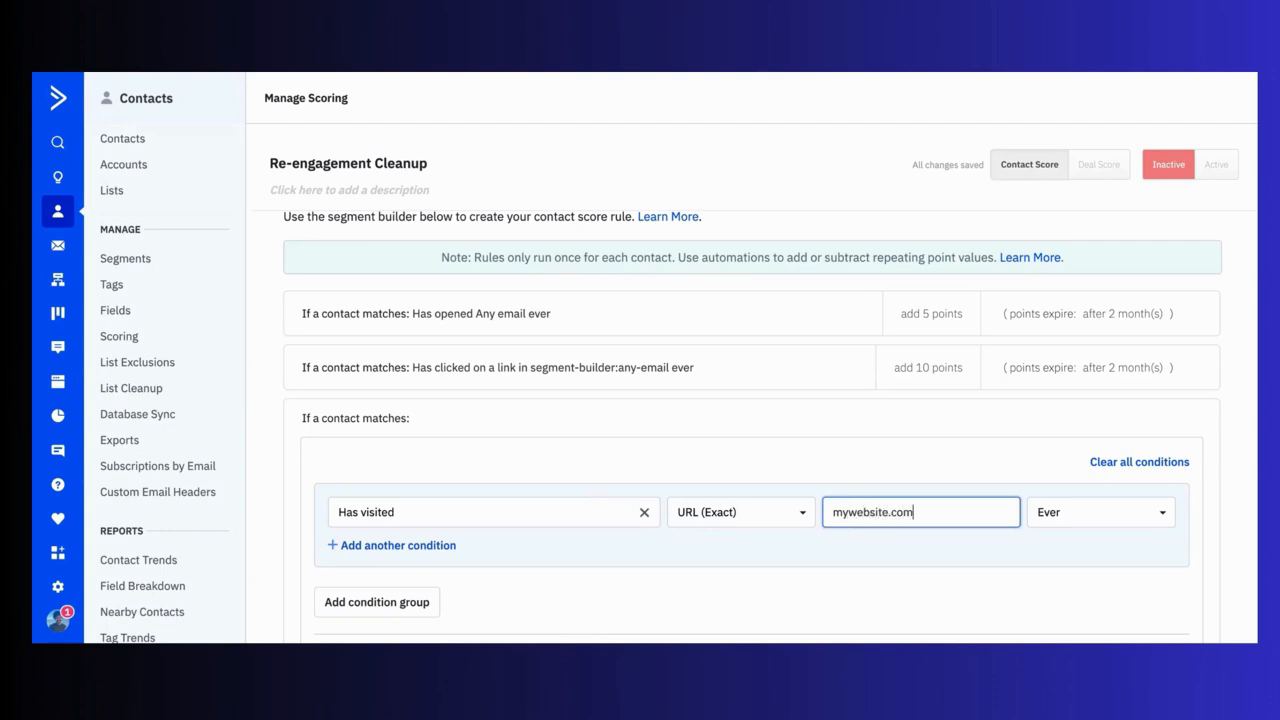
{"action": "scroll", "coordinate": [886, 509], "scroll_direction": "down", "scroll_amount": 1}
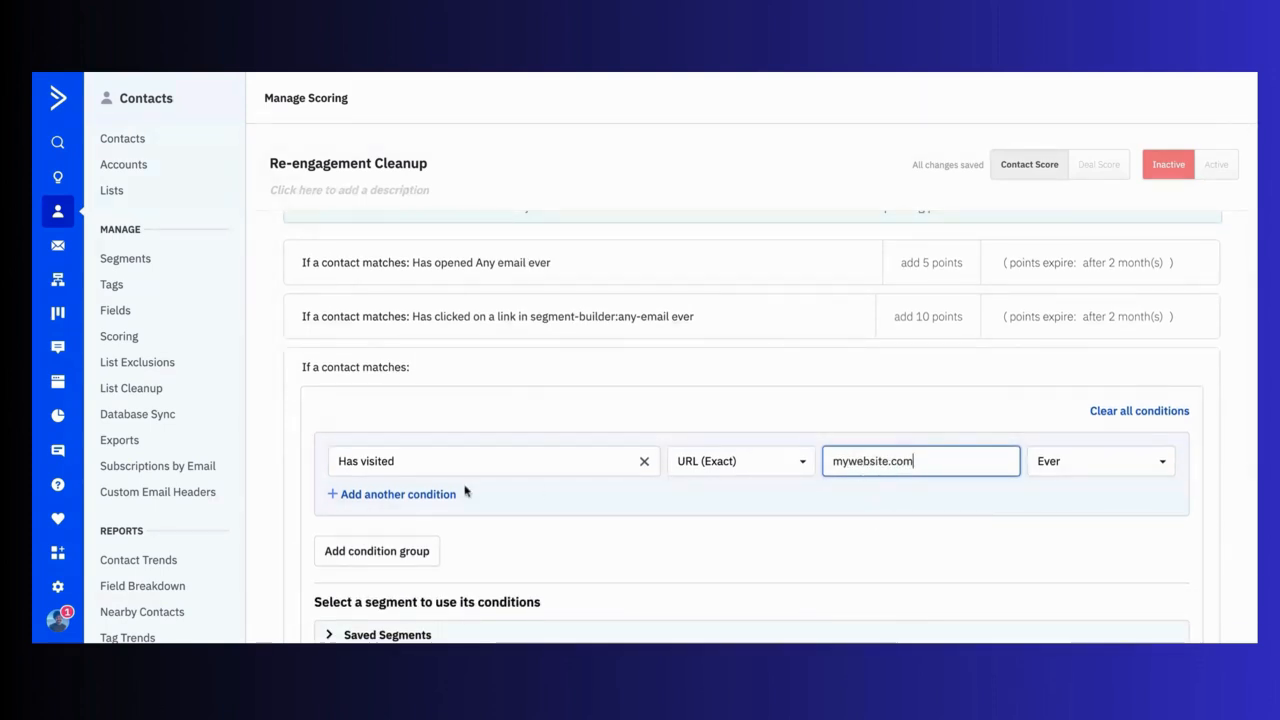
{"action": "scroll", "coordinate": [433, 540], "scroll_direction": "down", "scroll_amount": 2}
{"action": "left_click", "coordinate": [336, 626]}
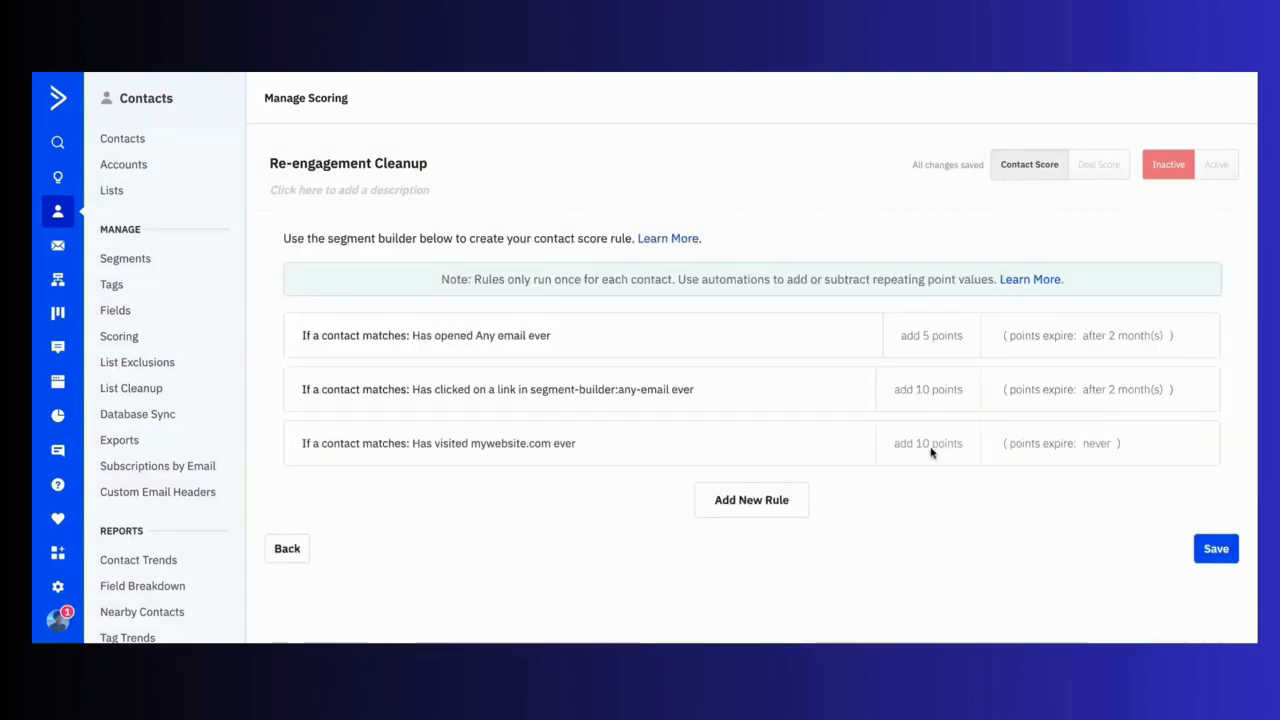
Step: Set the website-visit rule to add 15 points that expire after 2 months
{"action": "left_click", "coordinate": [926, 444]}
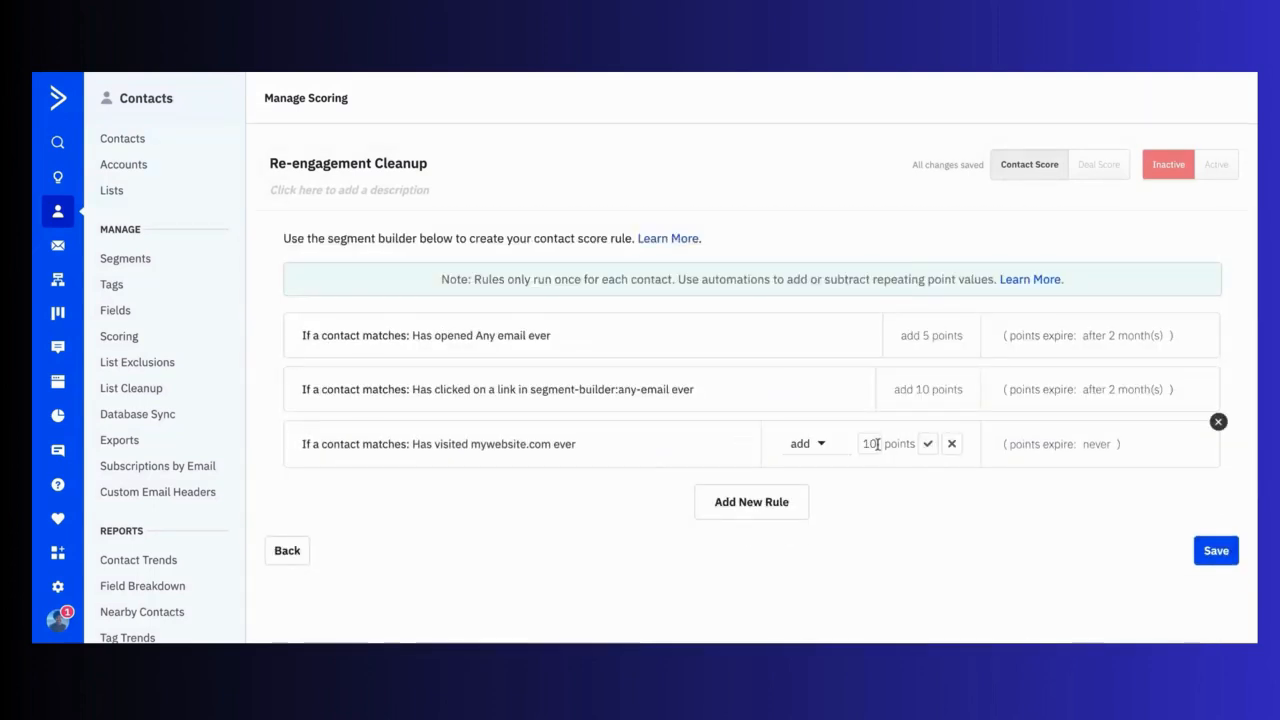
{"action": "key", "text": "BackSpace"}
{"action": "type", "text": "5"}
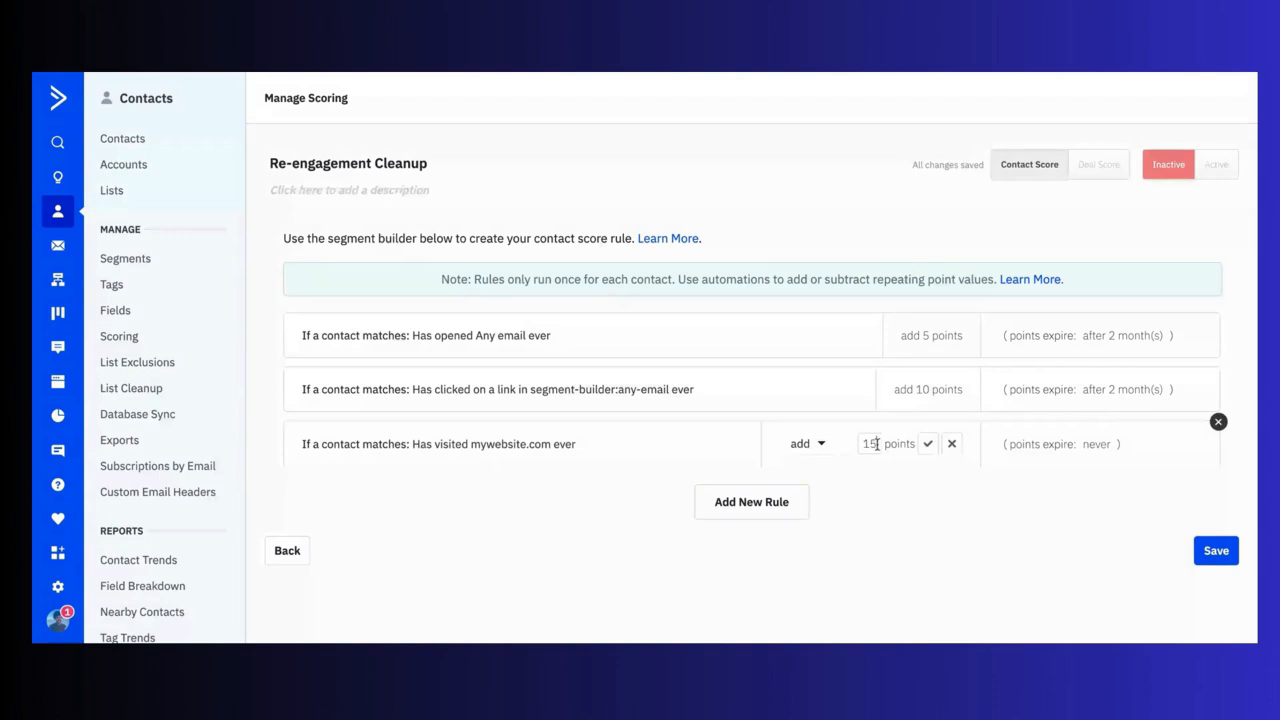
{"action": "left_click", "coordinate": [928, 444]}
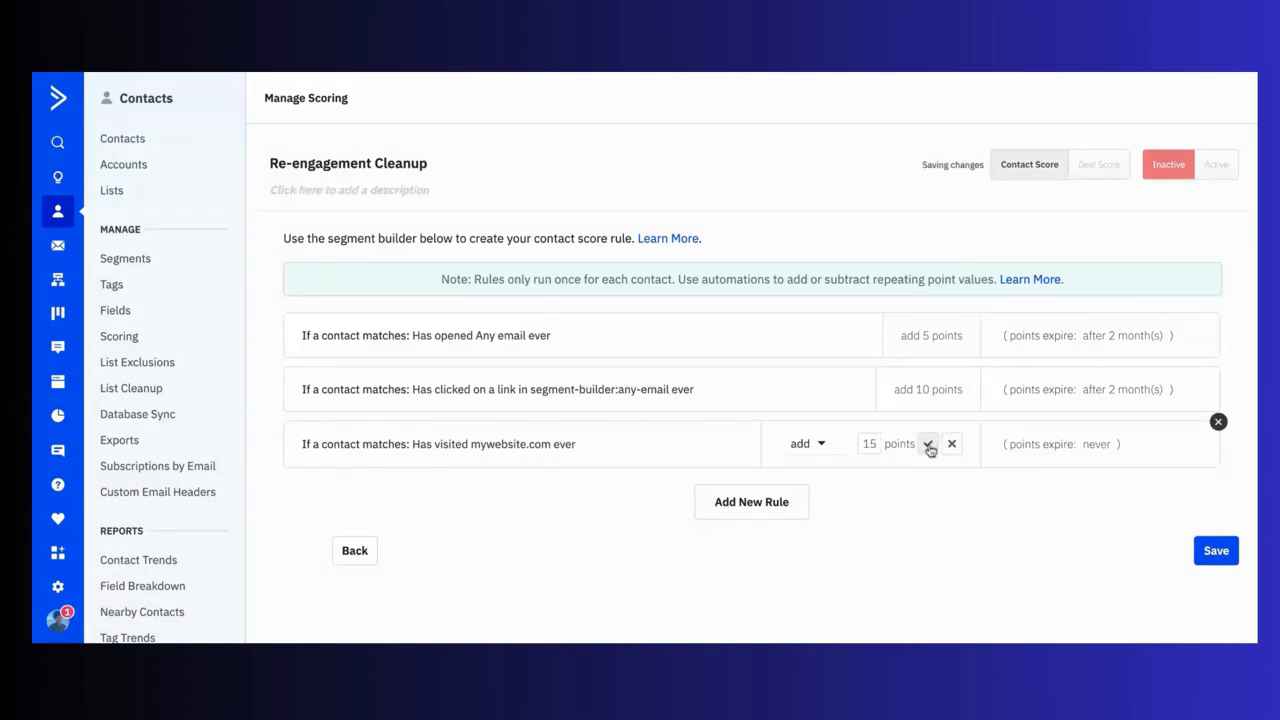
{"action": "left_click", "coordinate": [1094, 446]}
{"action": "left_click", "coordinate": [1048, 474]}
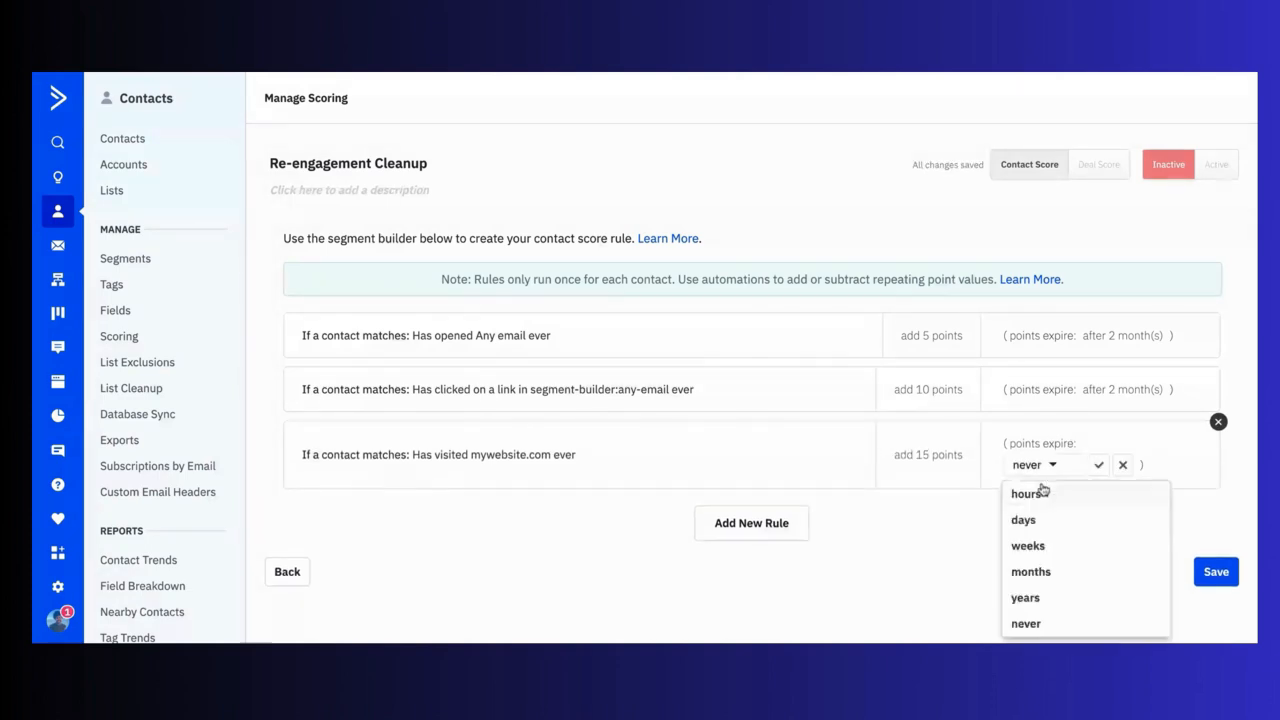
{"action": "left_click", "coordinate": [1037, 569]}
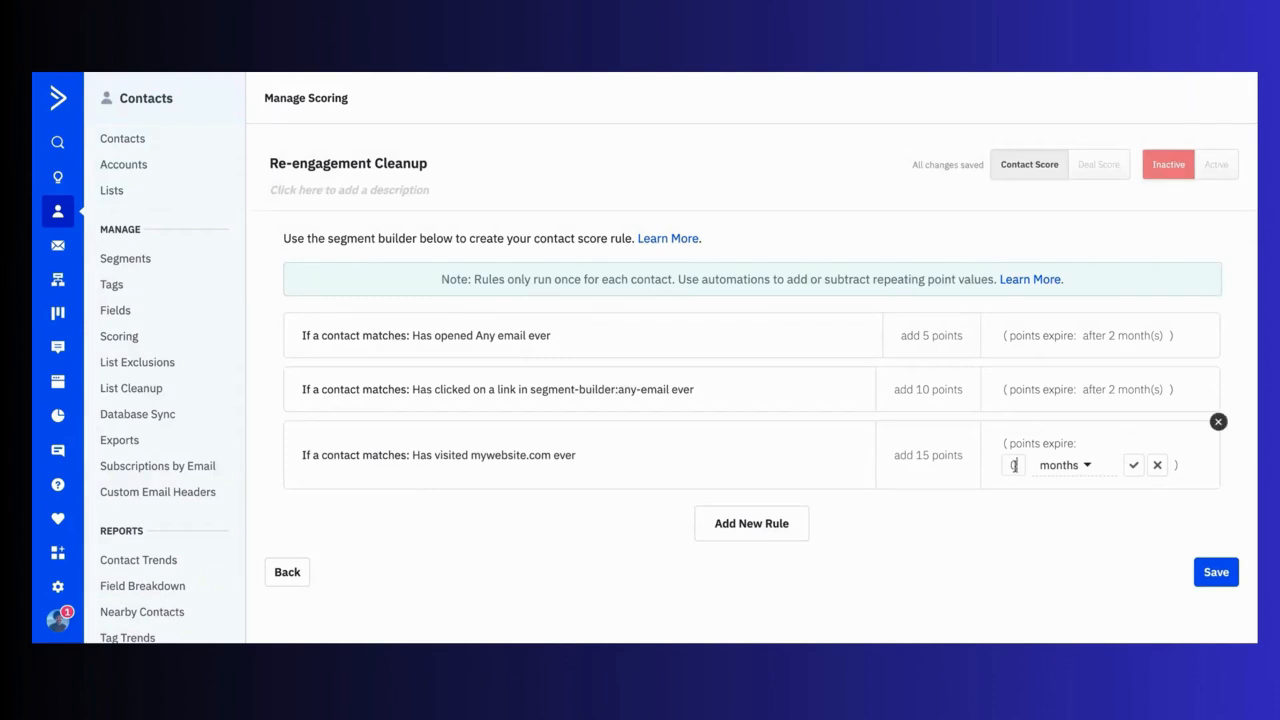
{"action": "left_click", "coordinate": [1133, 465]}
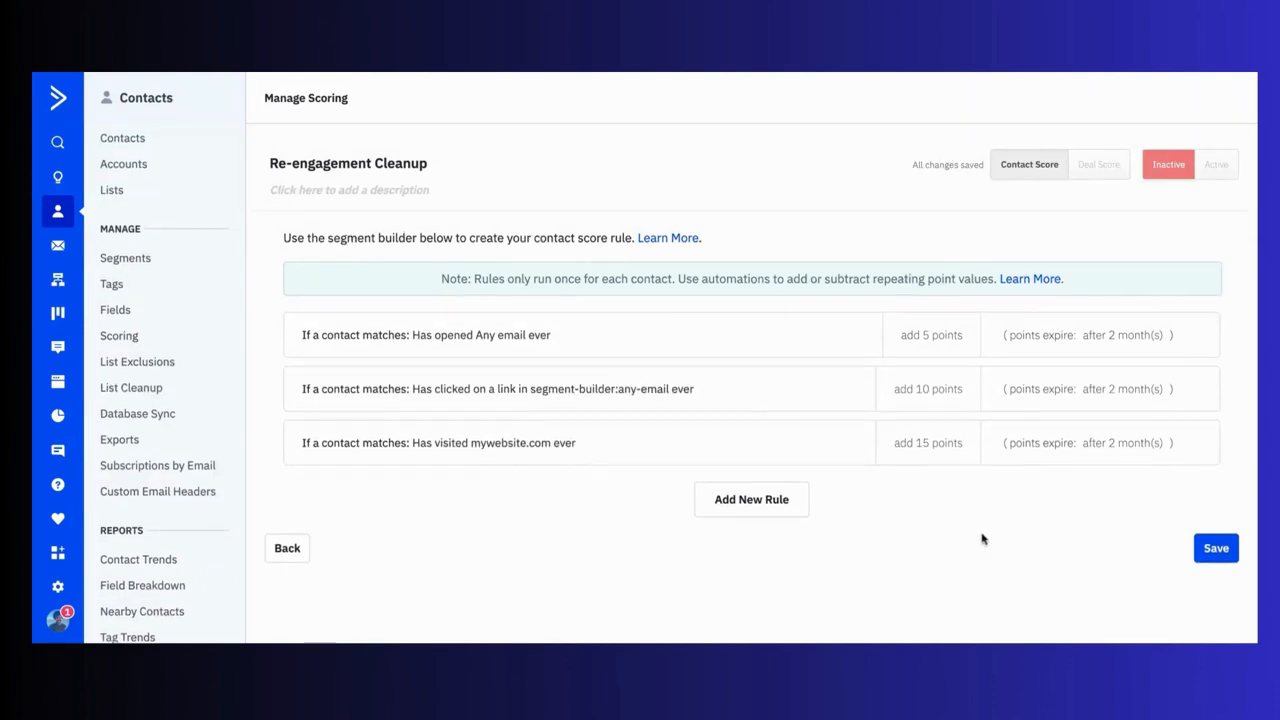
Step: Start a fourth rule for contacts matching Has not opened, Any email, In the last 30 days
{"action": "left_click", "coordinate": [716, 512]}
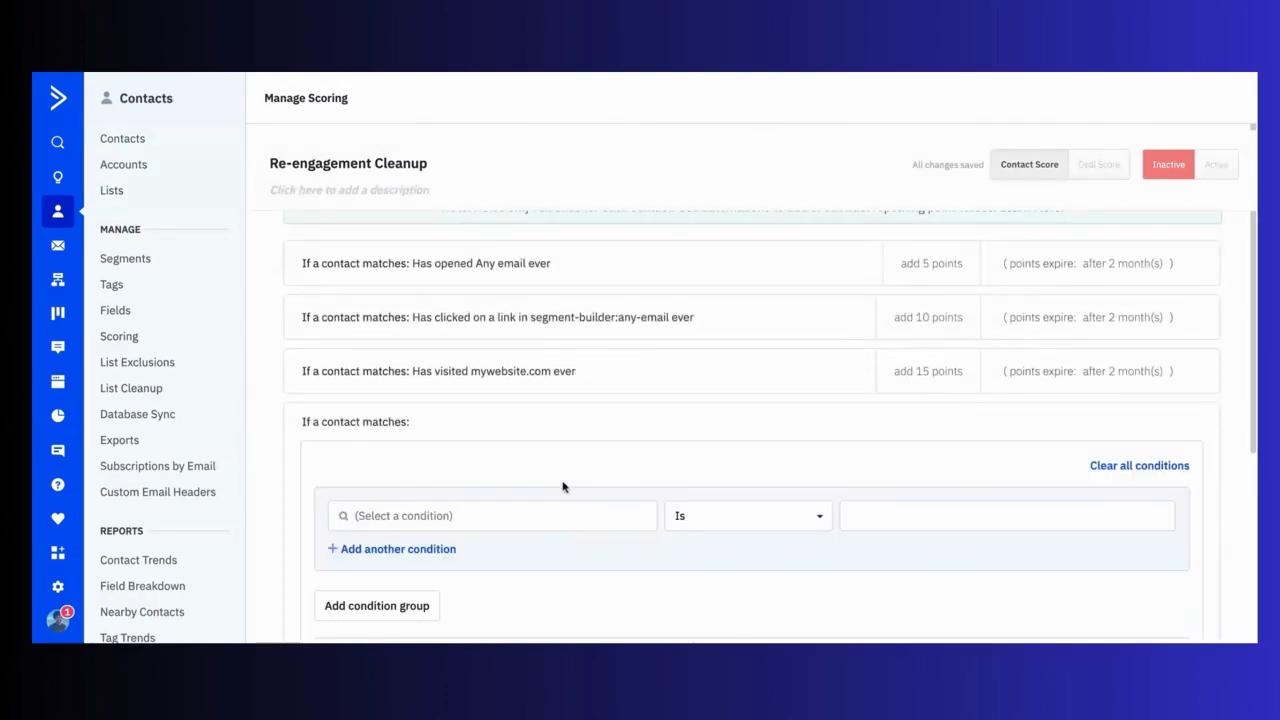
{"action": "left_click", "coordinate": [485, 518]}
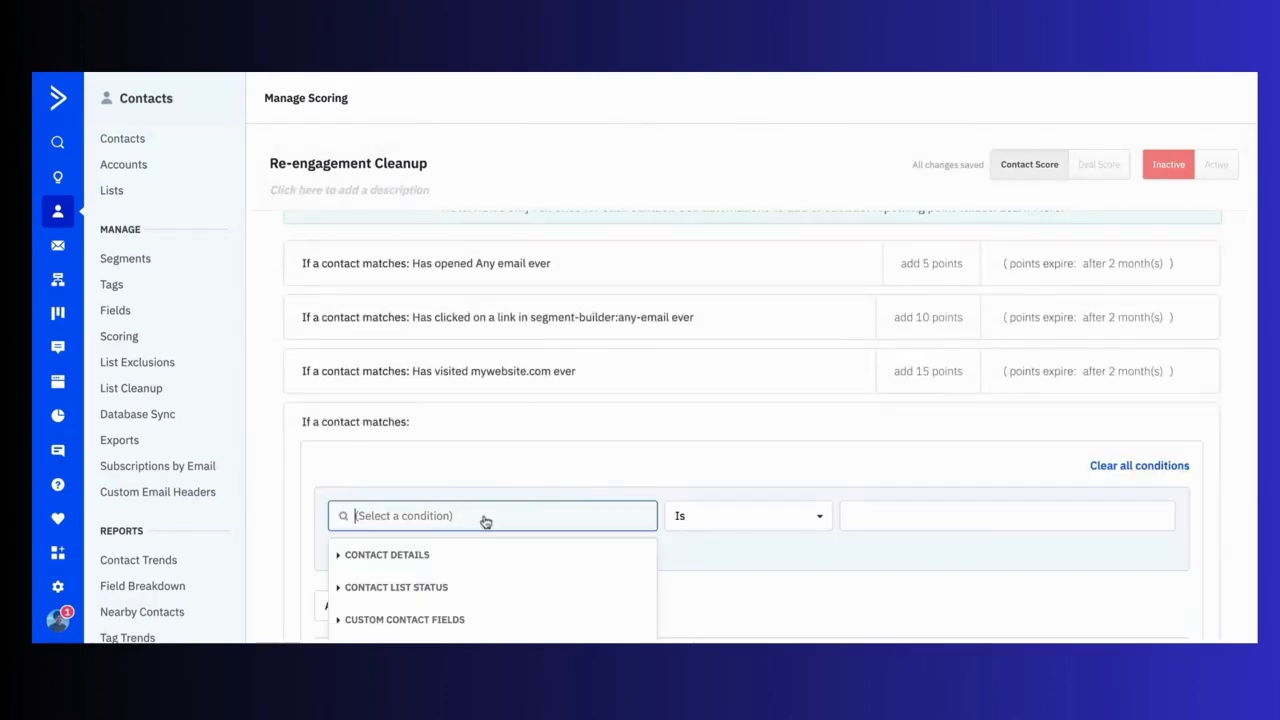
{"action": "type", "text": "has not"}
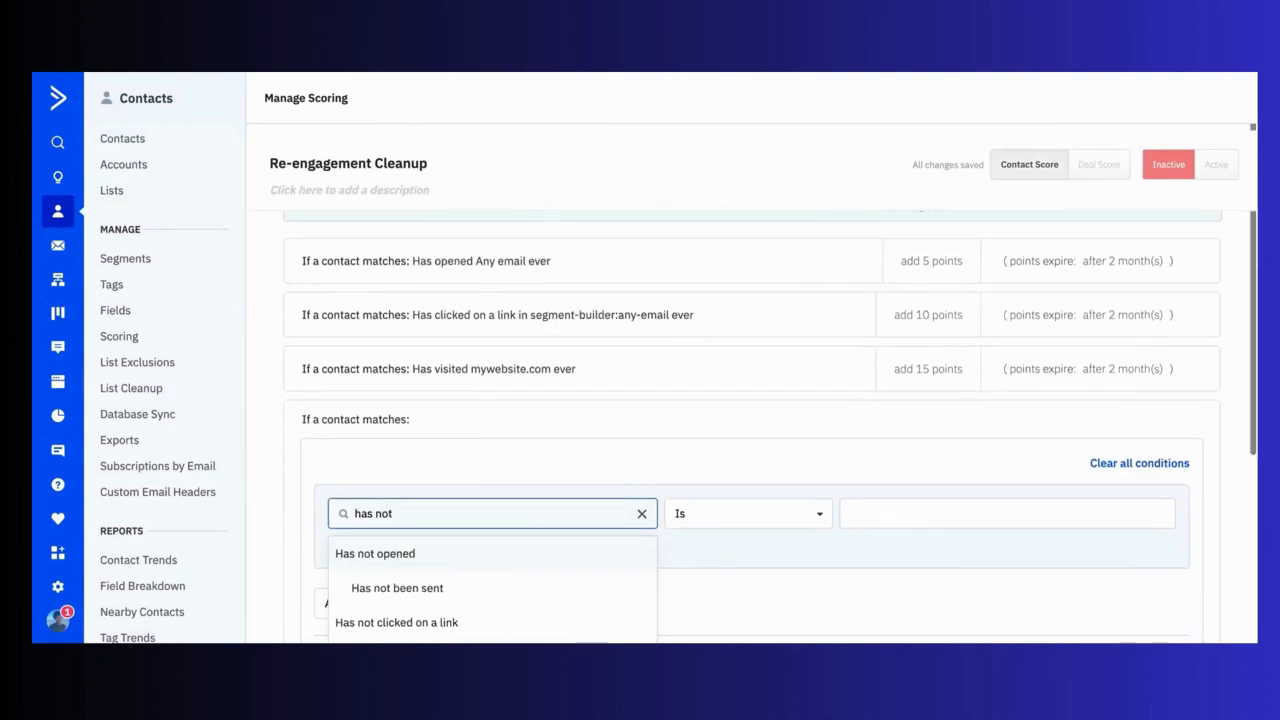
{"action": "left_click", "coordinate": [390, 516]}
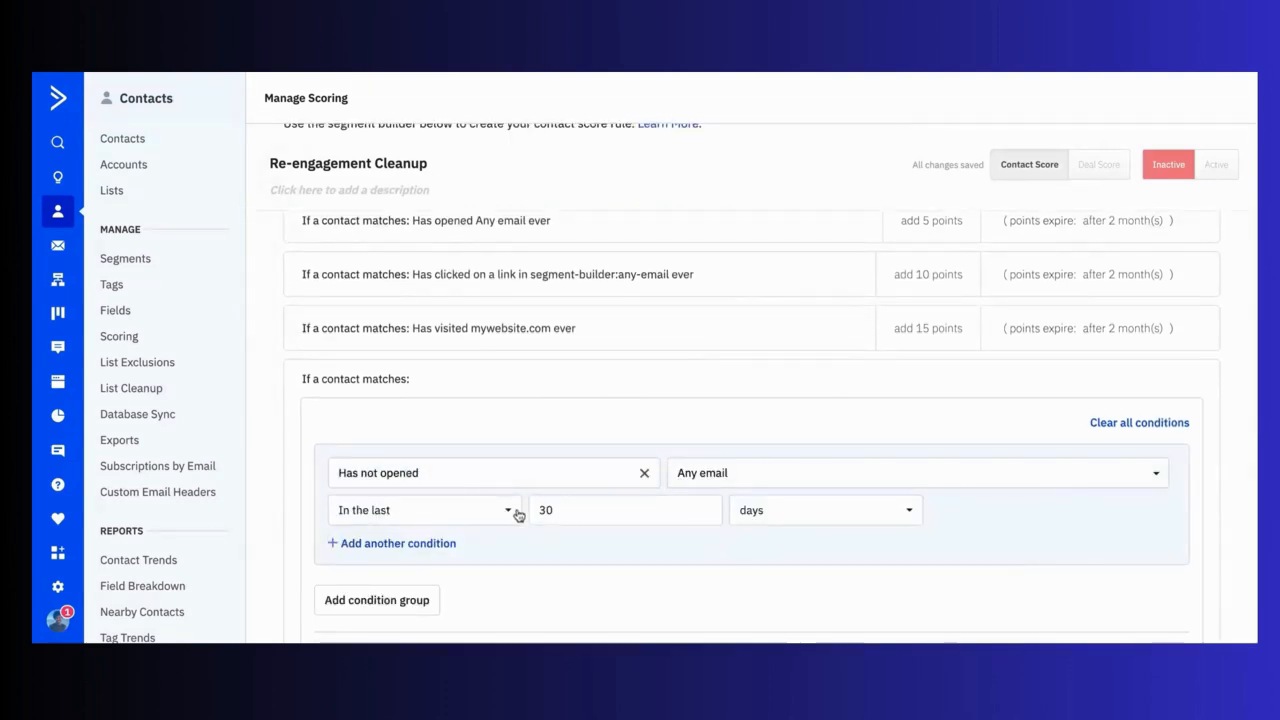
{"action": "scroll", "coordinate": [758, 520], "scroll_direction": "down", "scroll_amount": 2}
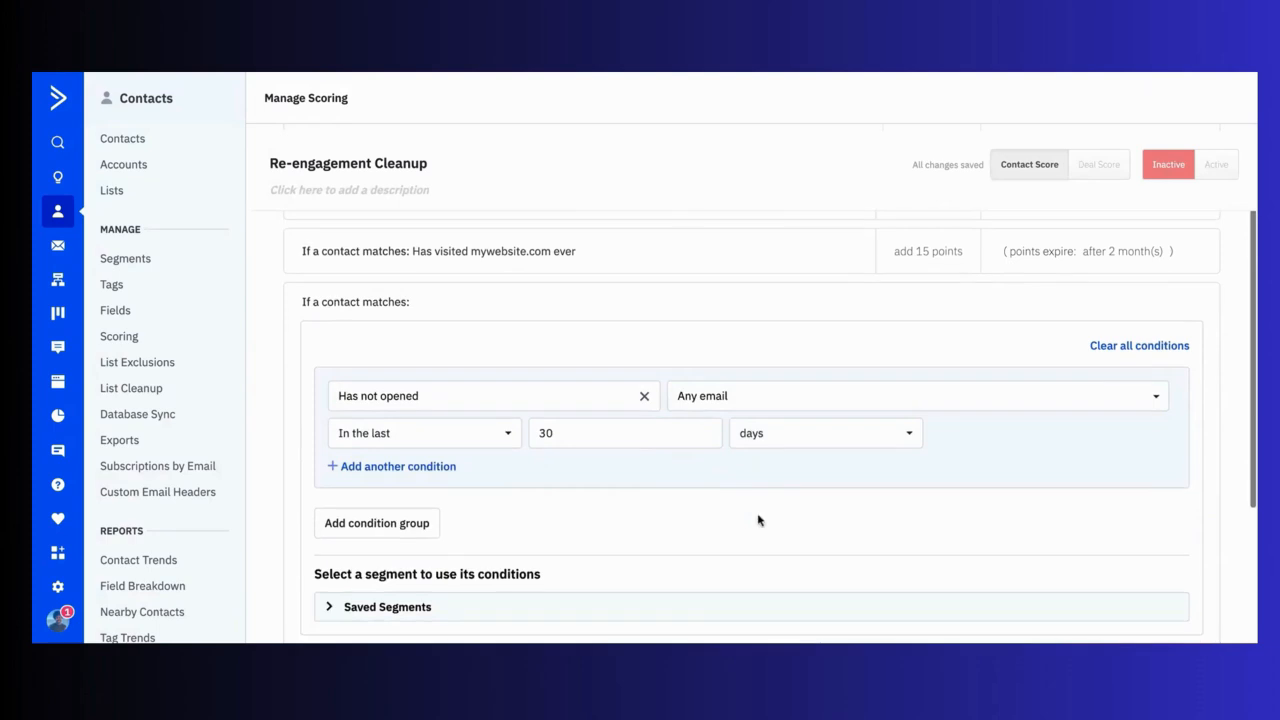
Step: Add an OR condition for Has not clicked on a link, Any email, Any link, In the last 30 days, and save the rule
{"action": "left_click", "coordinate": [440, 467]}
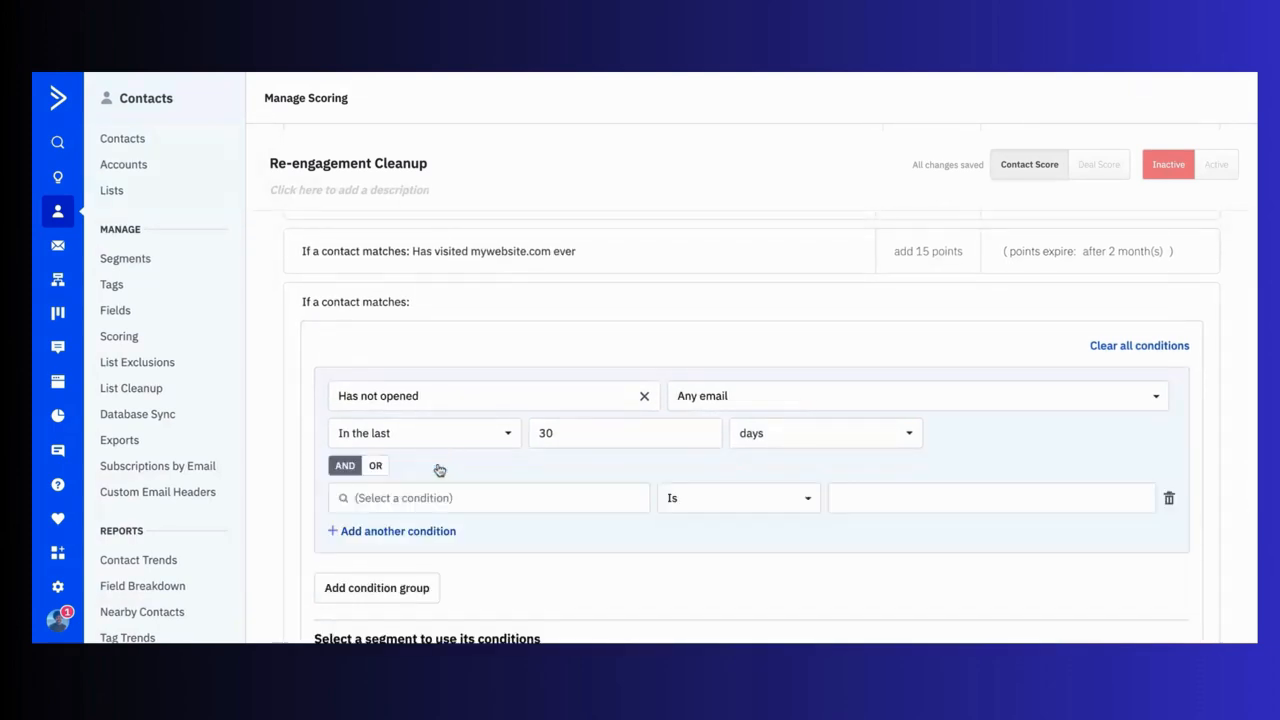
{"action": "left_click", "coordinate": [375, 465]}
{"action": "left_click", "coordinate": [392, 498]}
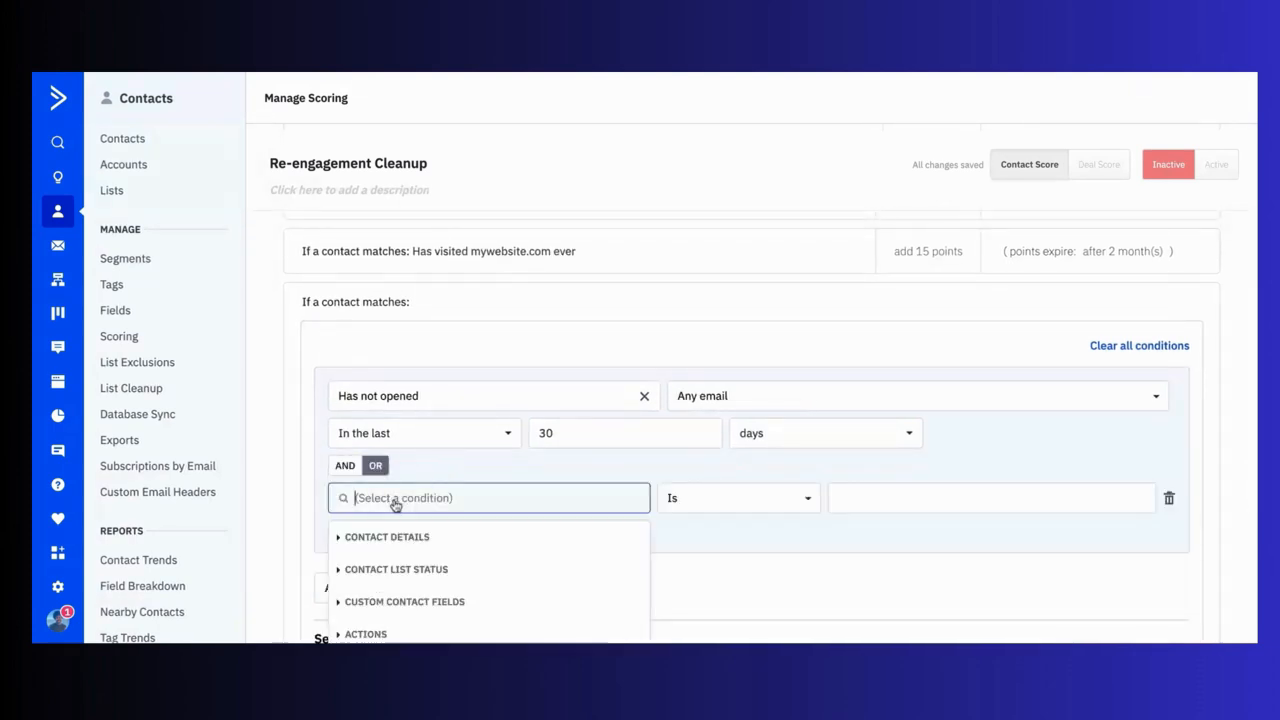
{"action": "type", "text": "has not"}
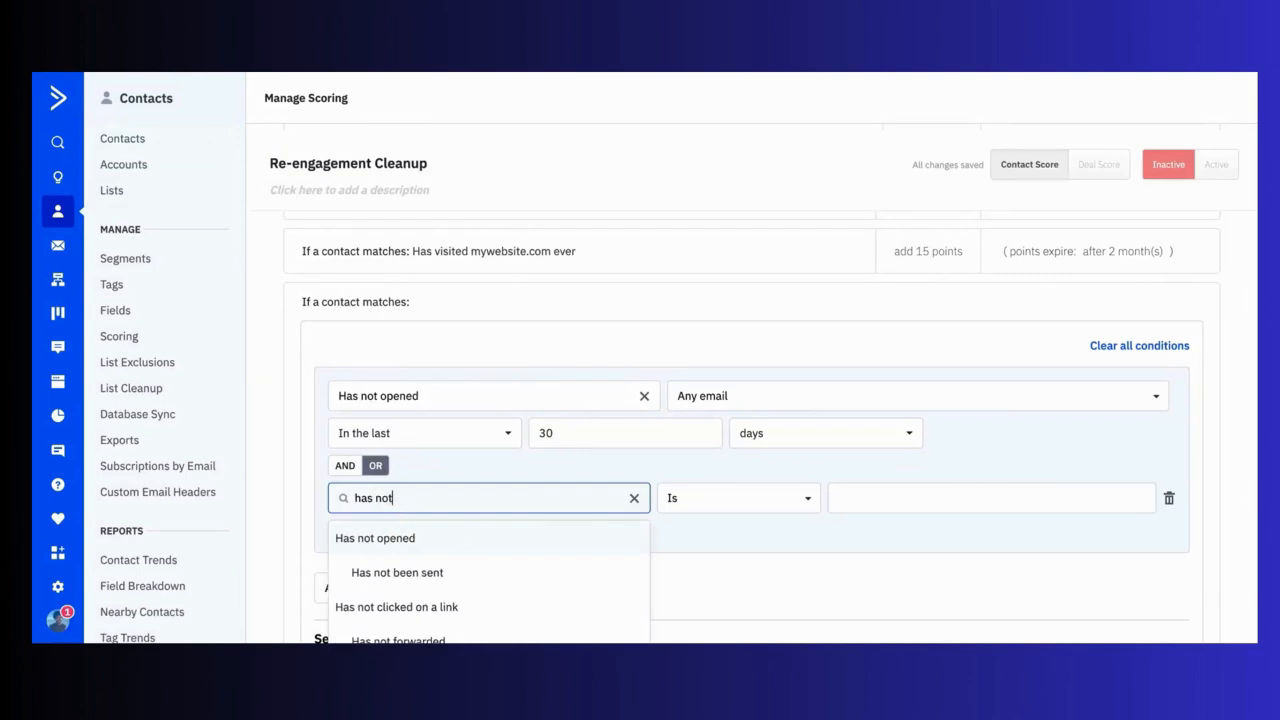
{"action": "type", "text": " cl"}
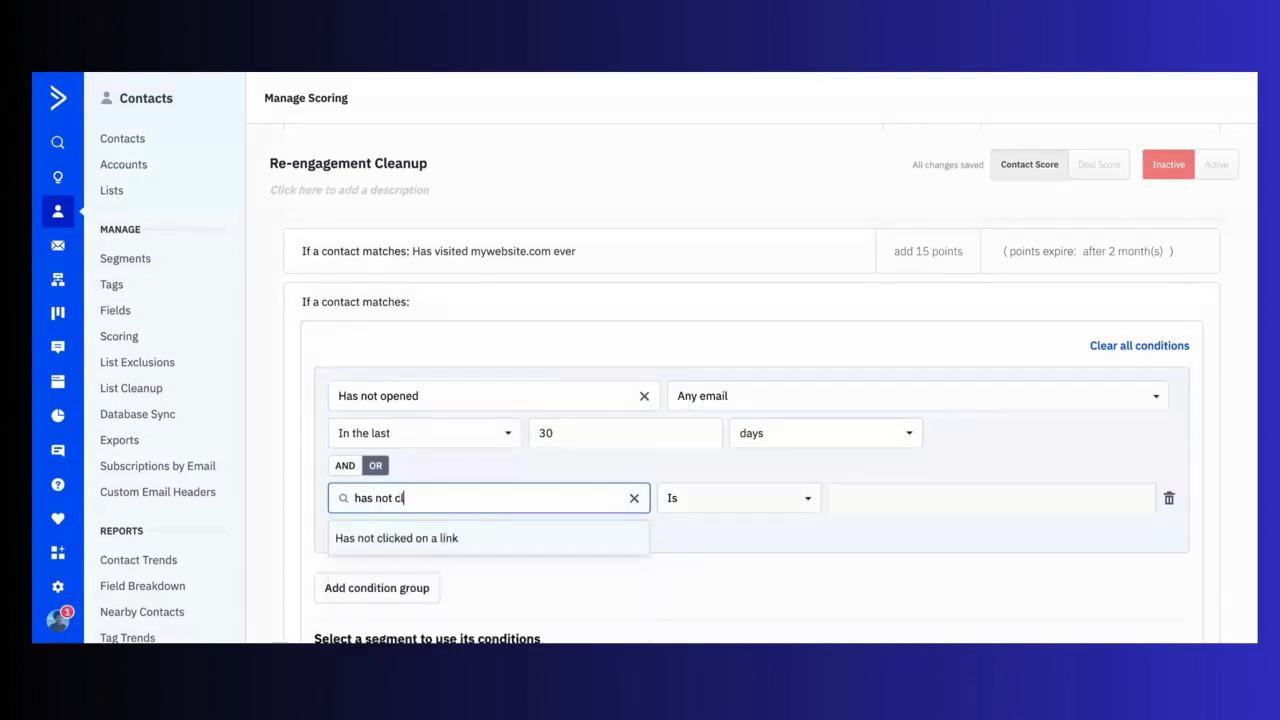
{"action": "left_click", "coordinate": [448, 541]}
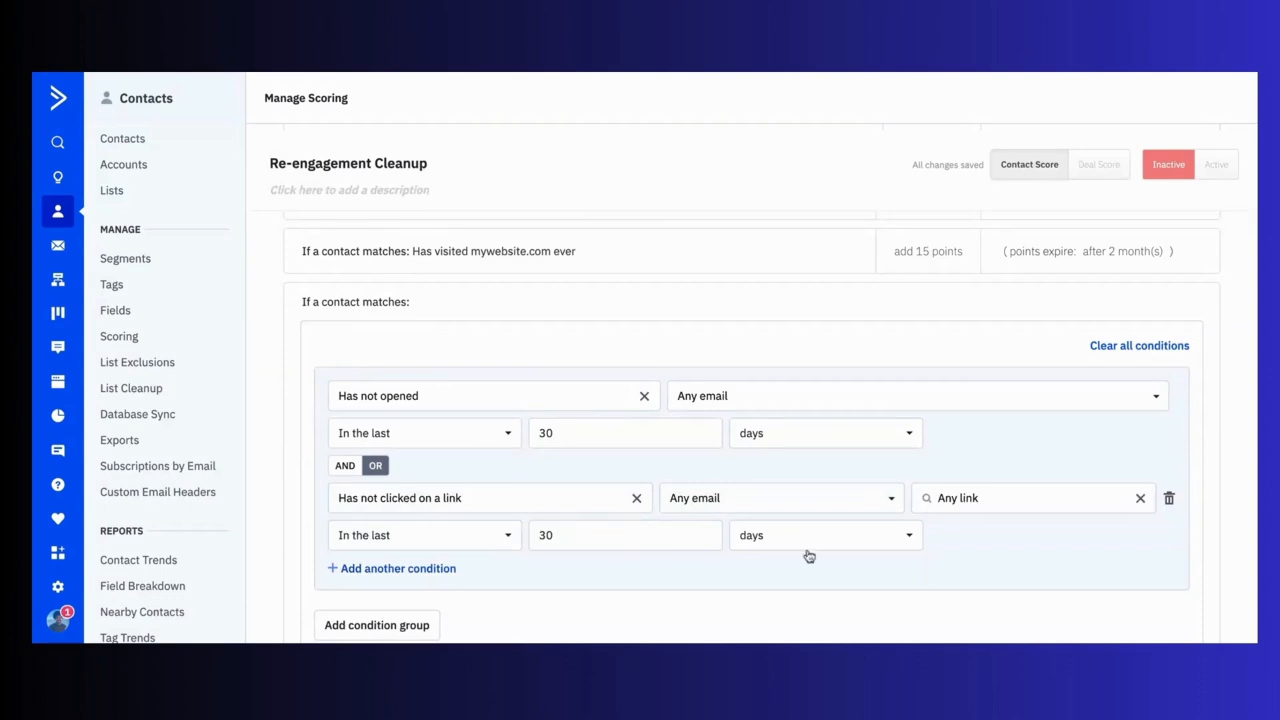
{"action": "scroll", "coordinate": [809, 556], "scroll_direction": "down", "scroll_amount": 4}
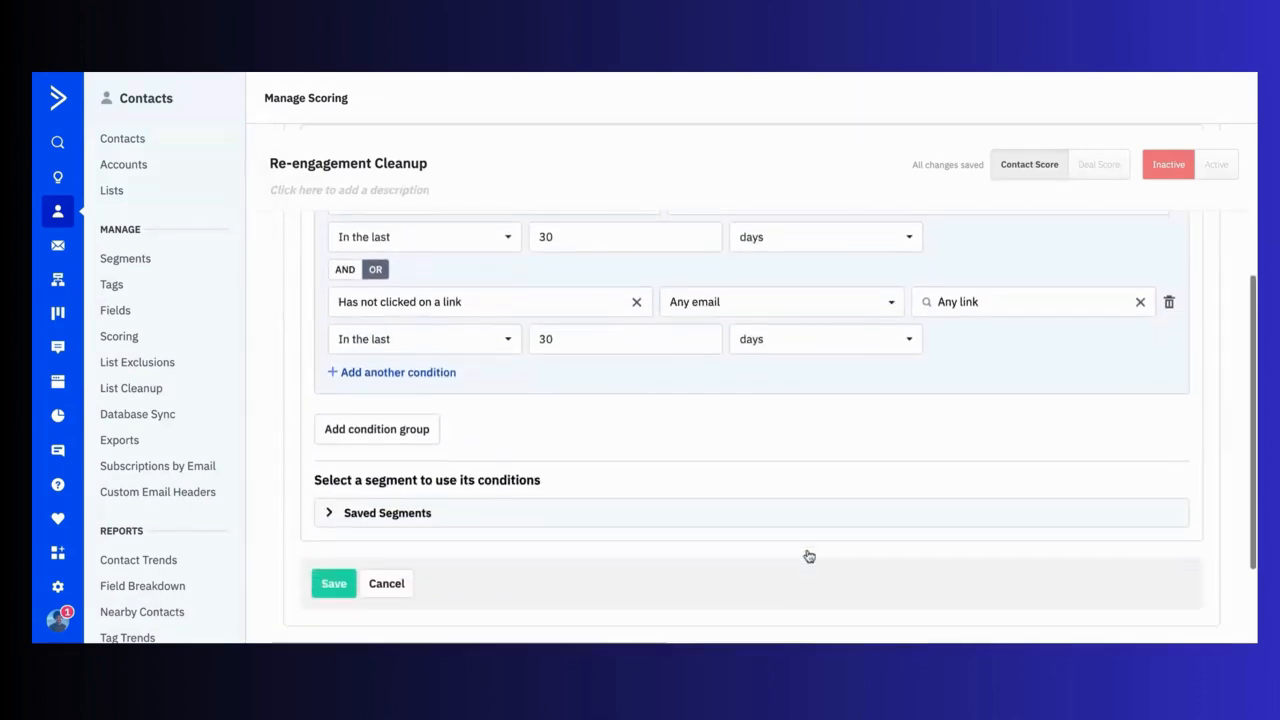
{"action": "left_click", "coordinate": [328, 597]}
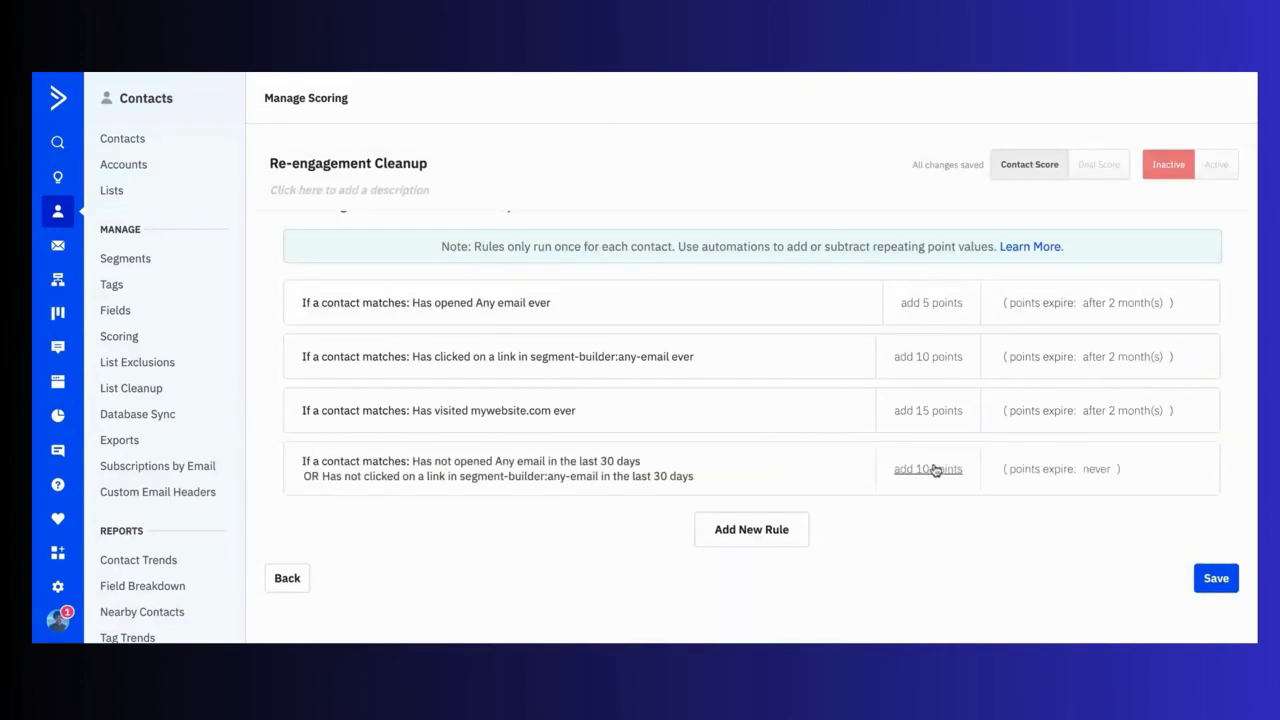
Step: Set the inactivity rule to remove 10 points
{"action": "left_click", "coordinate": [912, 473]}
{"action": "left_click", "coordinate": [817, 469]}
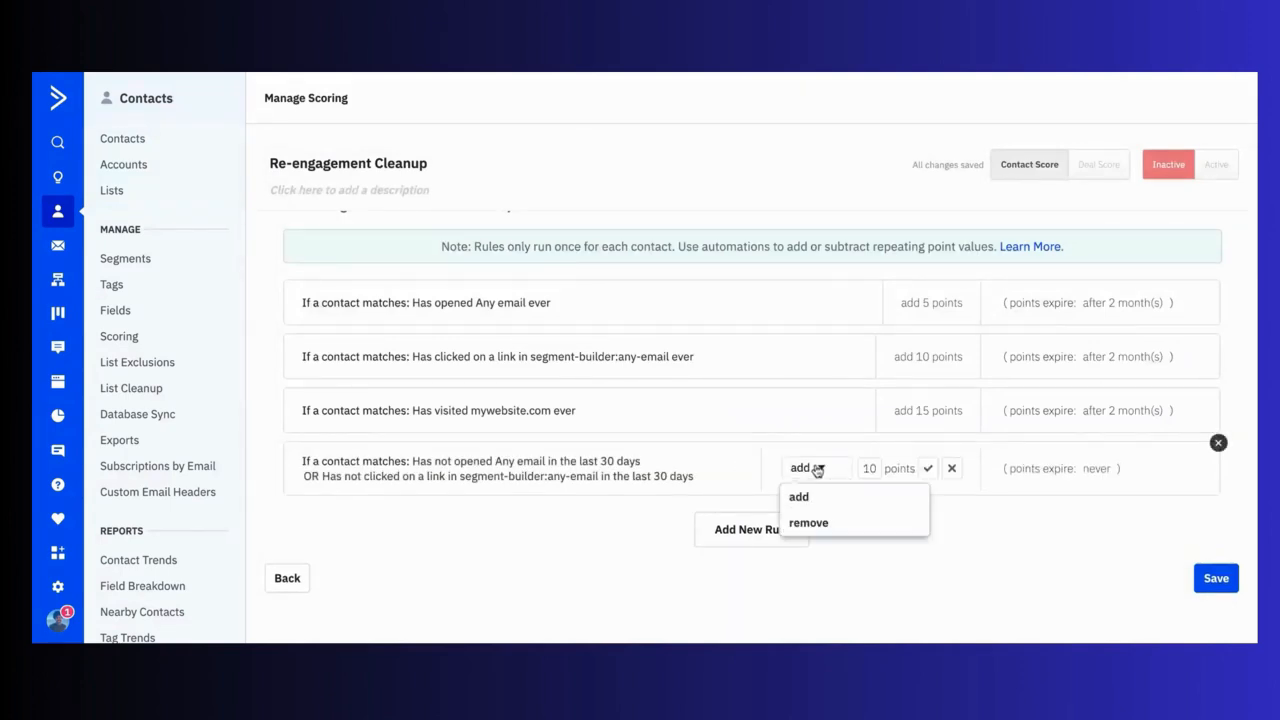
{"action": "left_click", "coordinate": [818, 521]}
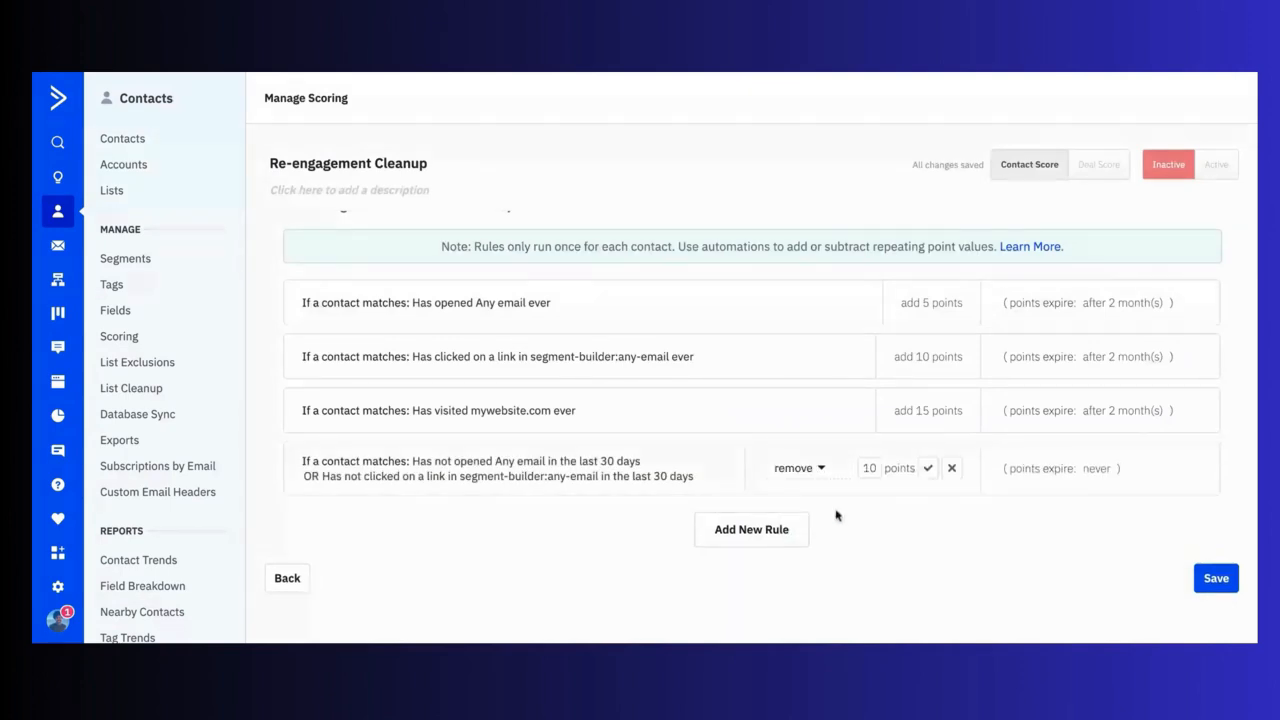
{"action": "left_click", "coordinate": [928, 468]}
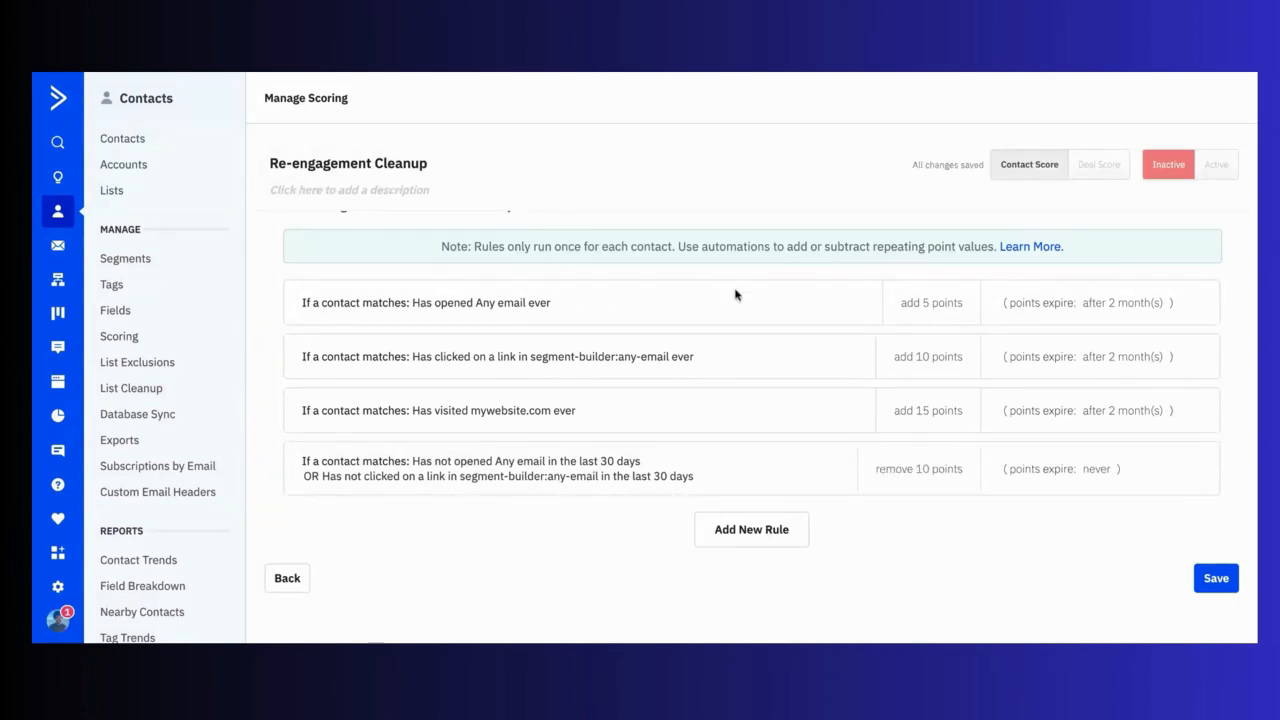
Step: Set the Re-engagement Cleanup contact score to Active and save it
{"action": "left_click", "coordinate": [1213, 170]}
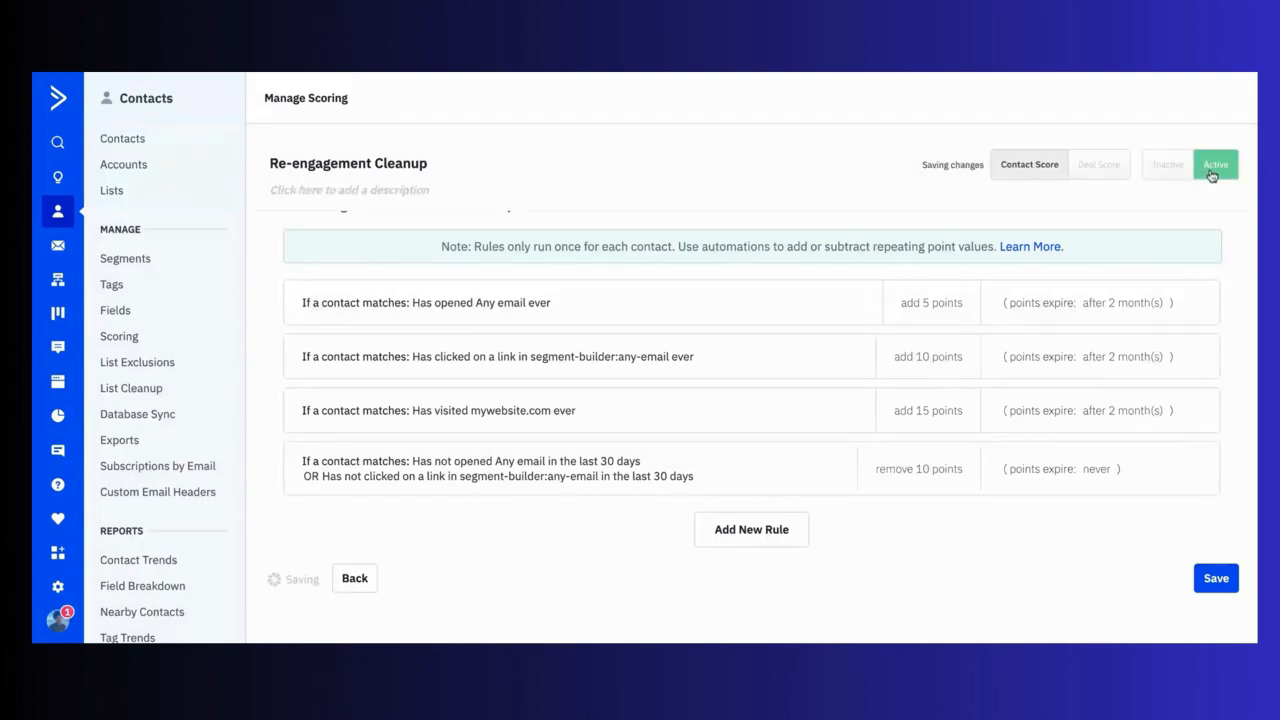
{"action": "left_click", "coordinate": [1216, 580]}
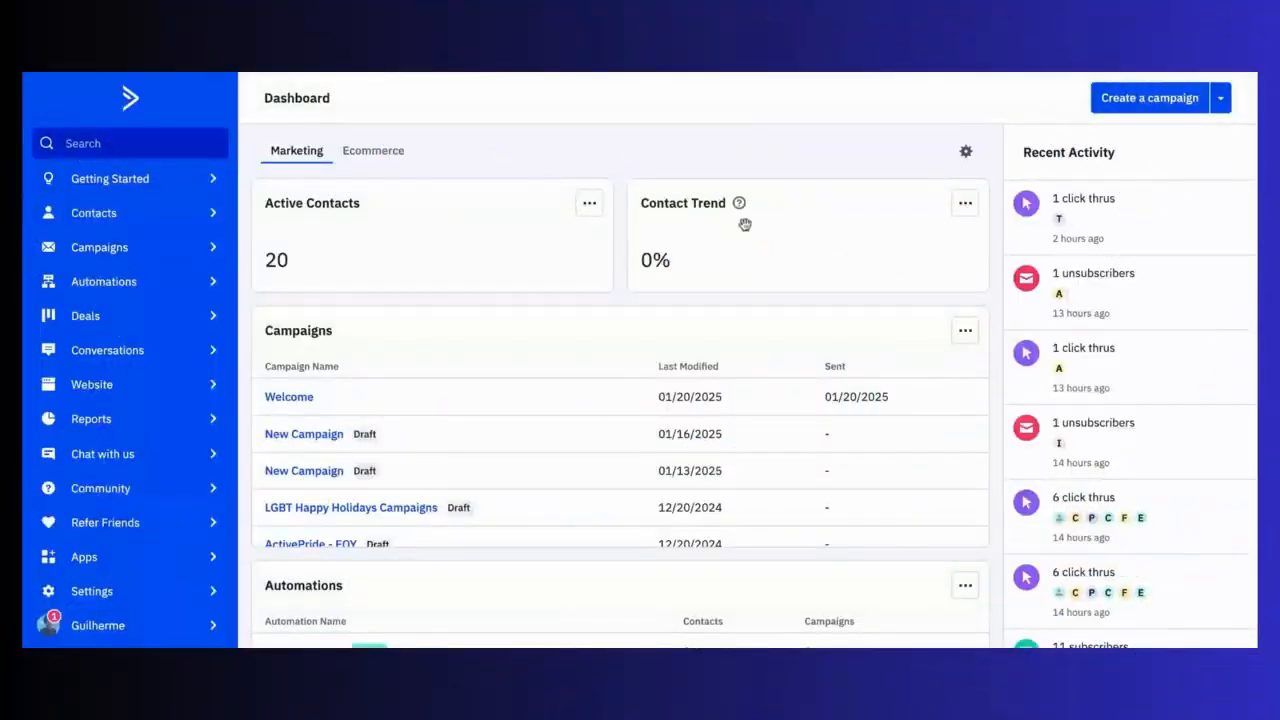
Step: Open the advanced search for the full contact list
{"action": "left_click", "coordinate": [161, 222]}
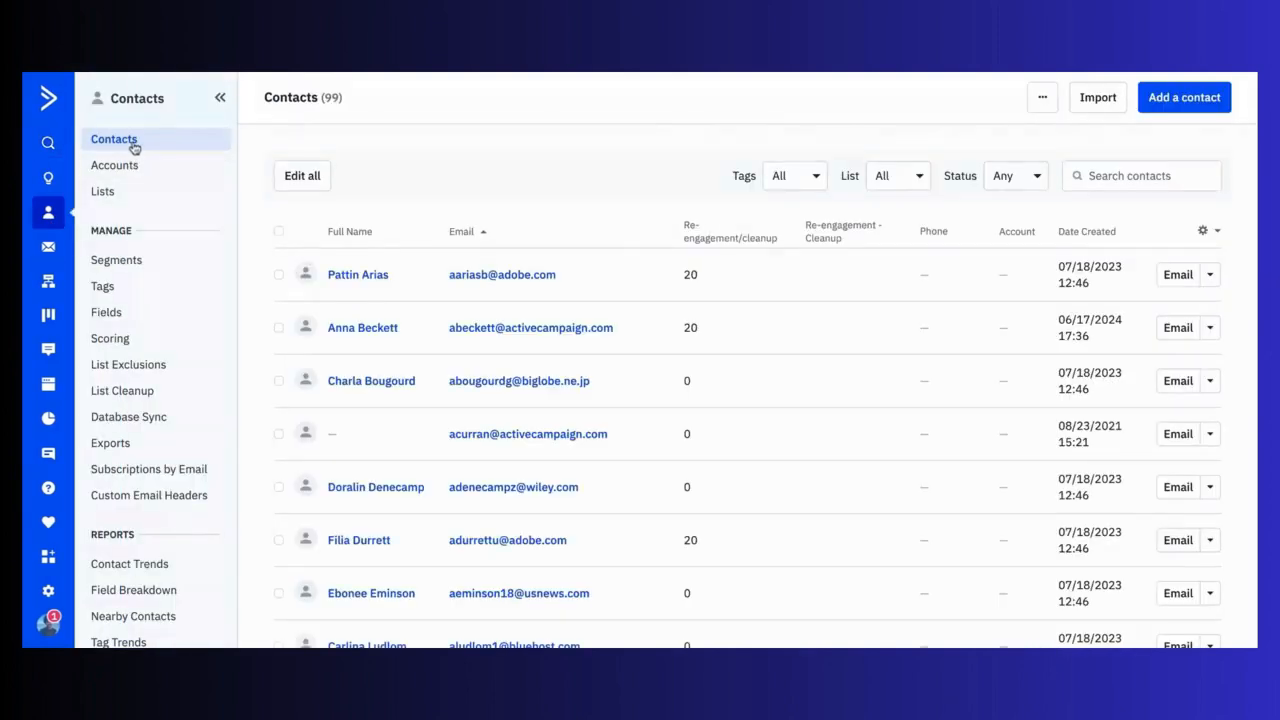
{"action": "left_click", "coordinate": [1107, 177]}
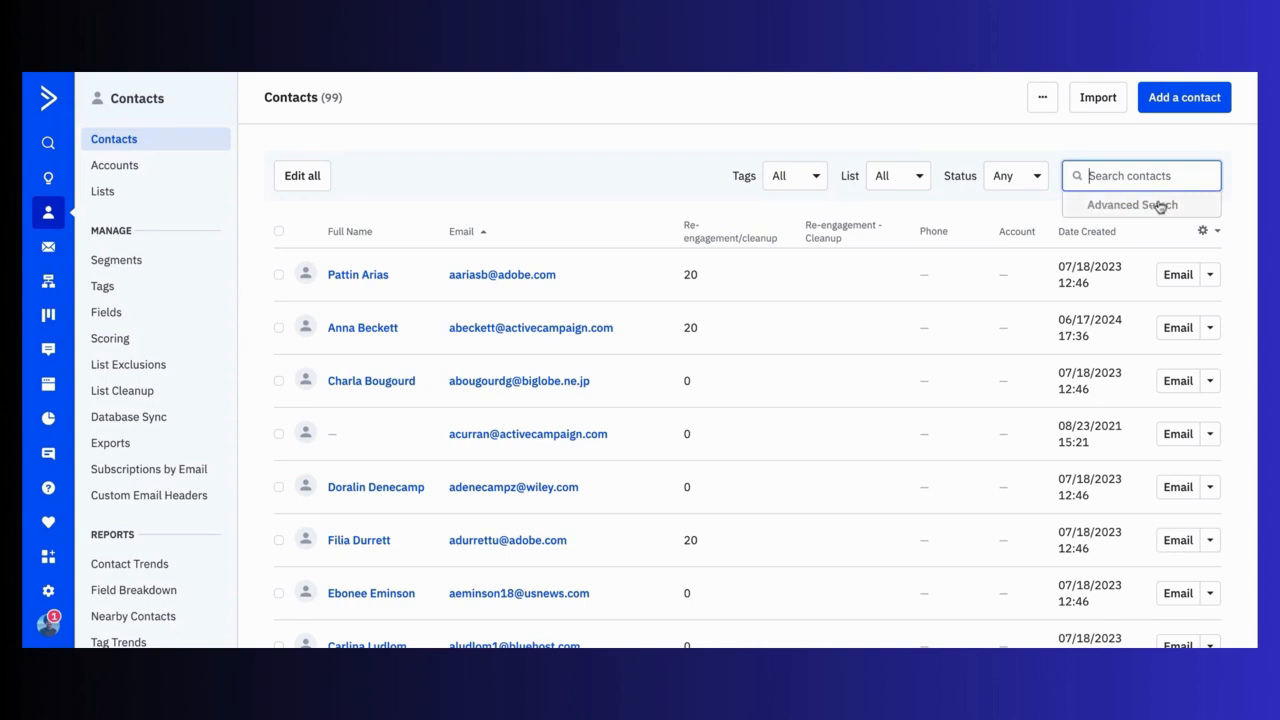
{"action": "left_click", "coordinate": [1140, 205]}
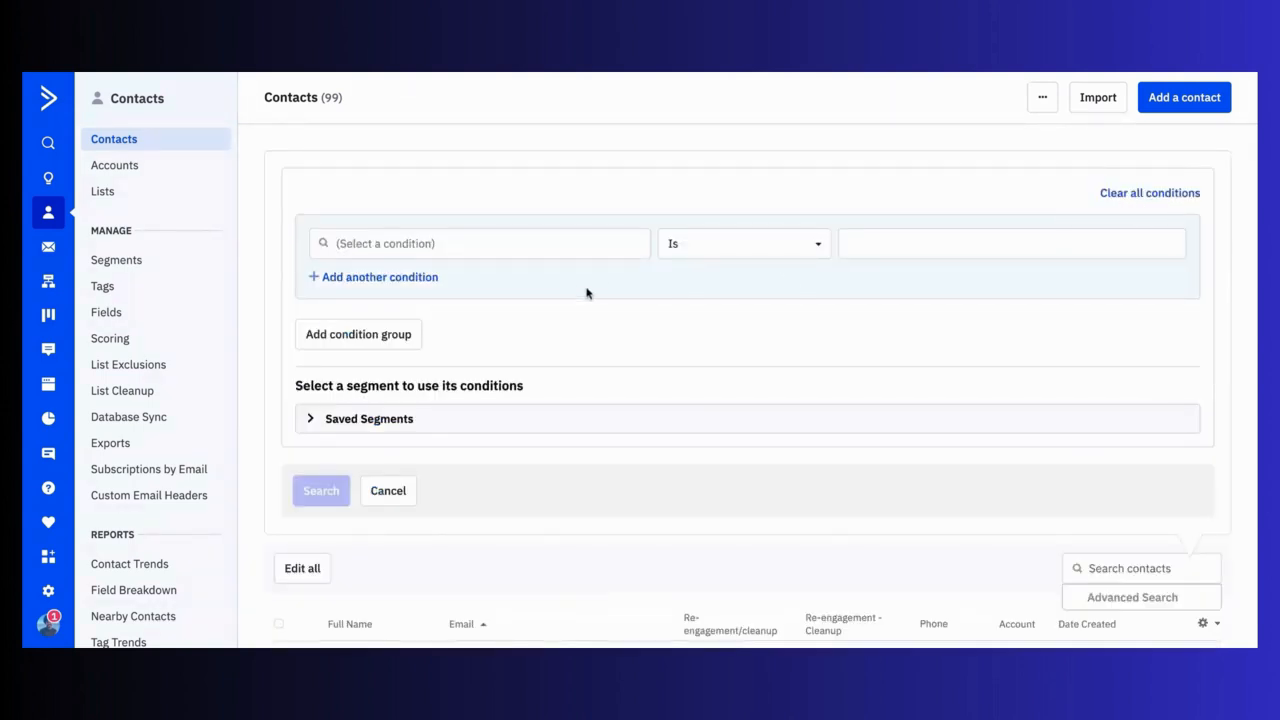
Step: Filter the contacts to those whose Re-engagement/cleanup score is Less Than 15 and review the resulting list
{"action": "left_click", "coordinate": [530, 250]}
{"action": "type", "text": "re-"}
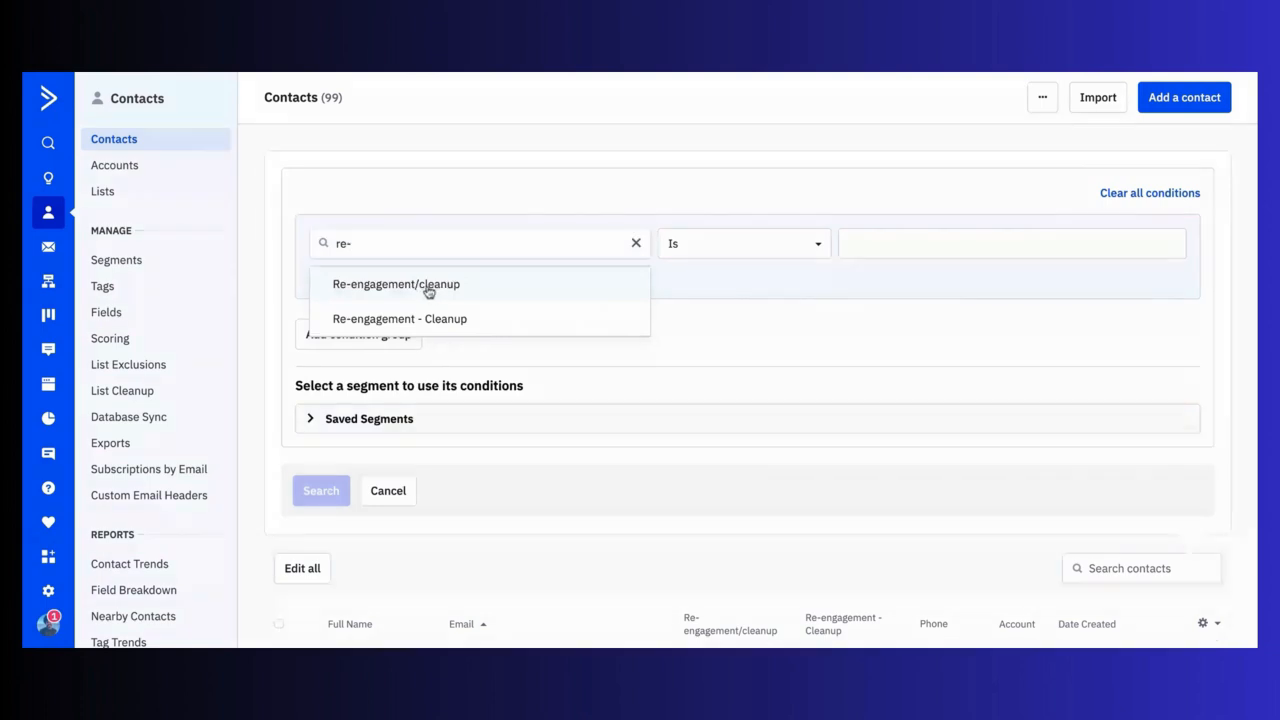
{"action": "left_click", "coordinate": [416, 286]}
{"action": "left_click", "coordinate": [712, 246]}
{"action": "scroll", "coordinate": [710, 336], "scroll_direction": "down", "scroll_amount": 2}
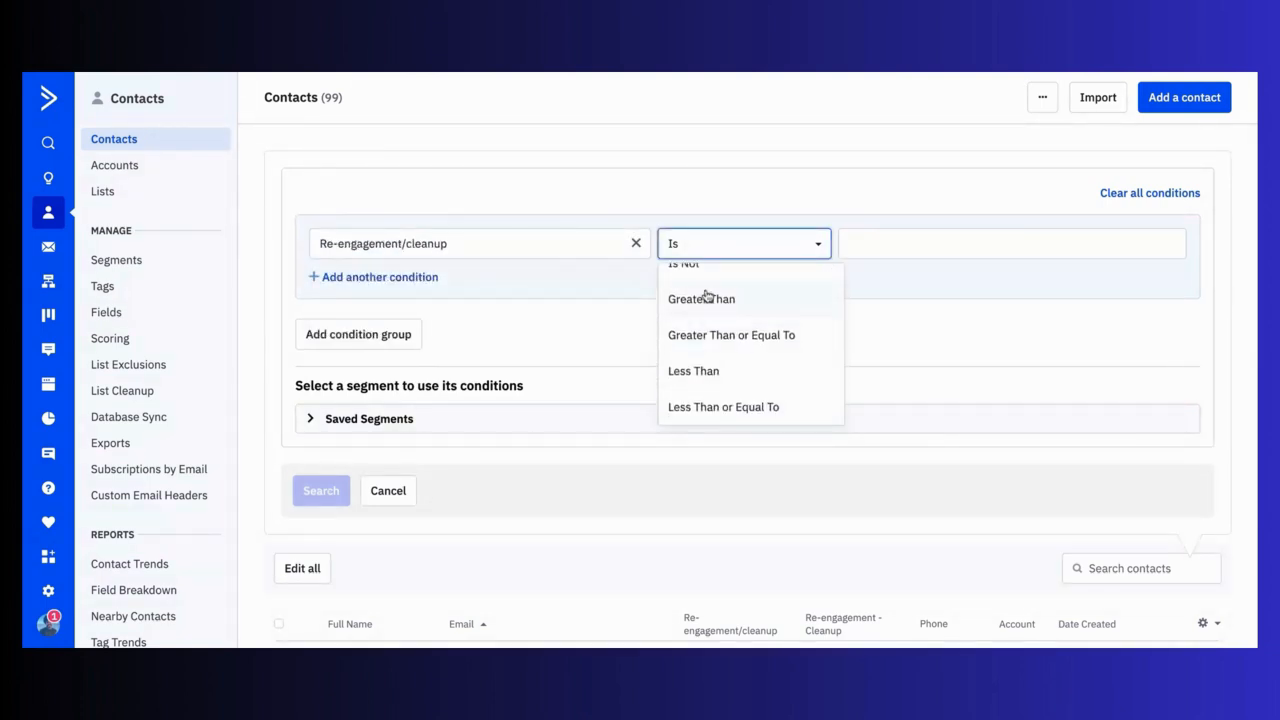
{"action": "left_click", "coordinate": [712, 371]}
{"action": "left_click", "coordinate": [869, 243]}
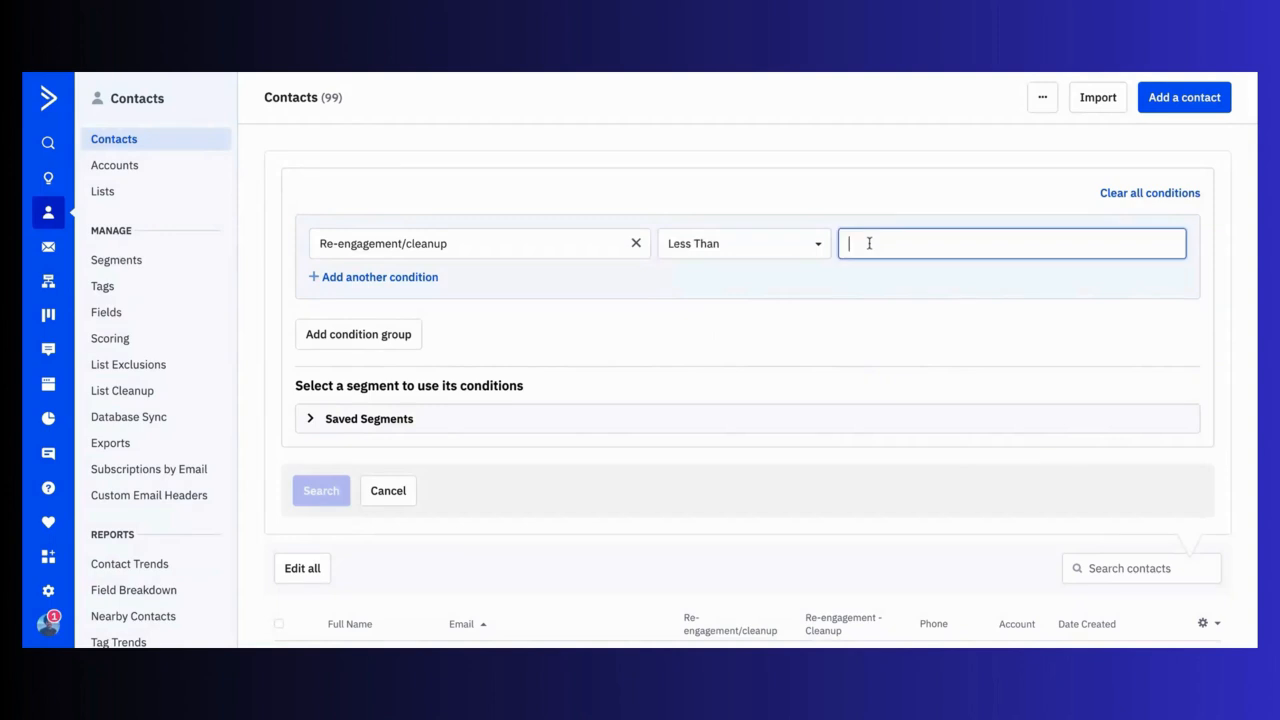
{"action": "type", "text": "15"}
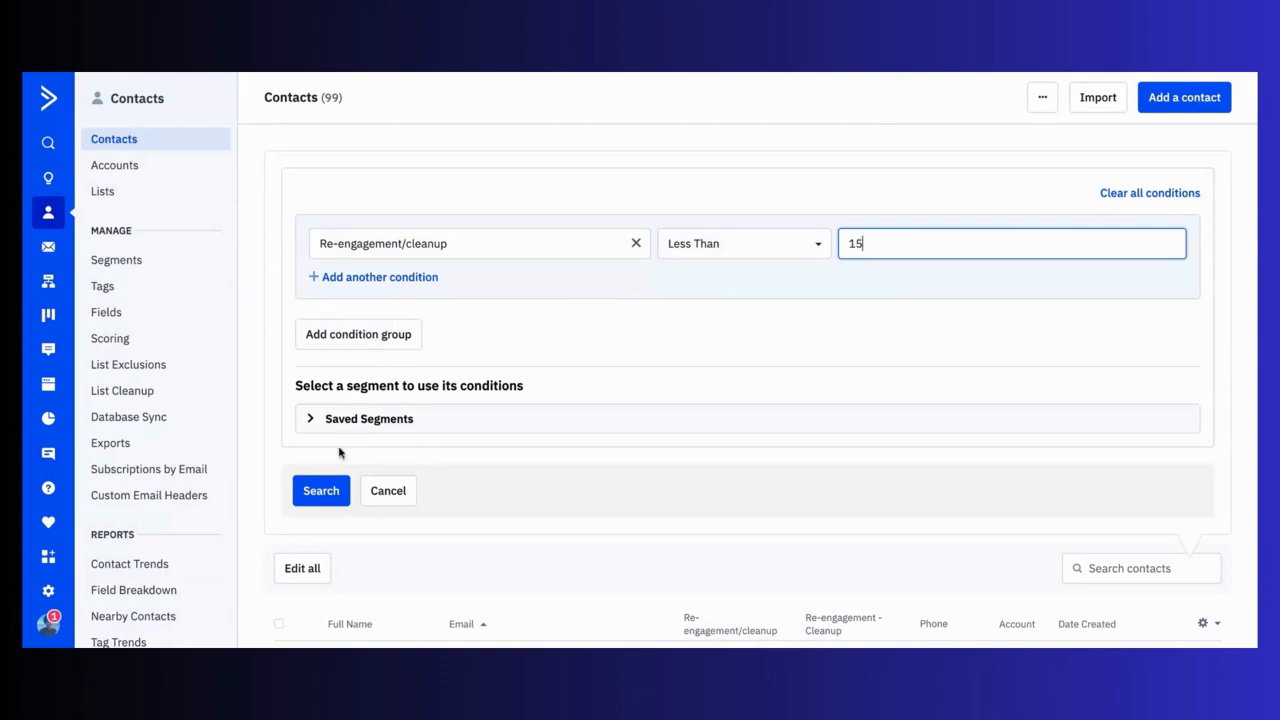
{"action": "left_click", "coordinate": [320, 507]}
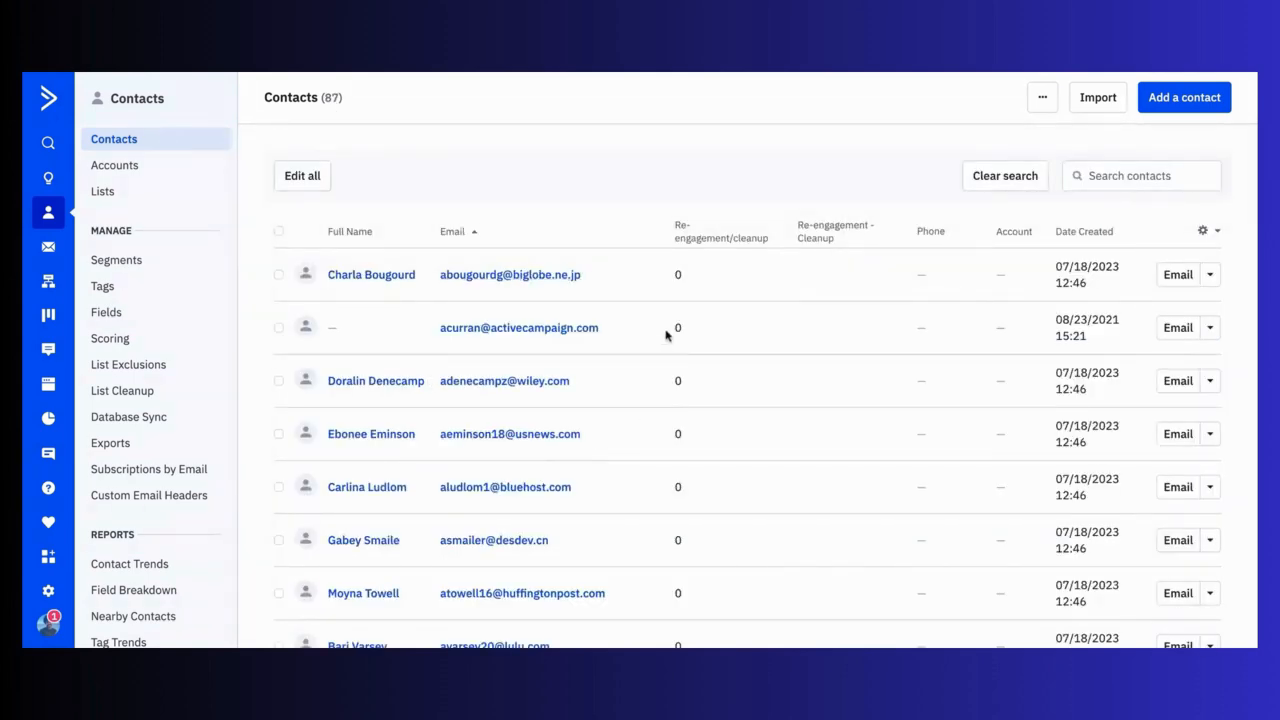
{"action": "scroll", "coordinate": [678, 383], "scroll_direction": "down", "scroll_amount": 9}
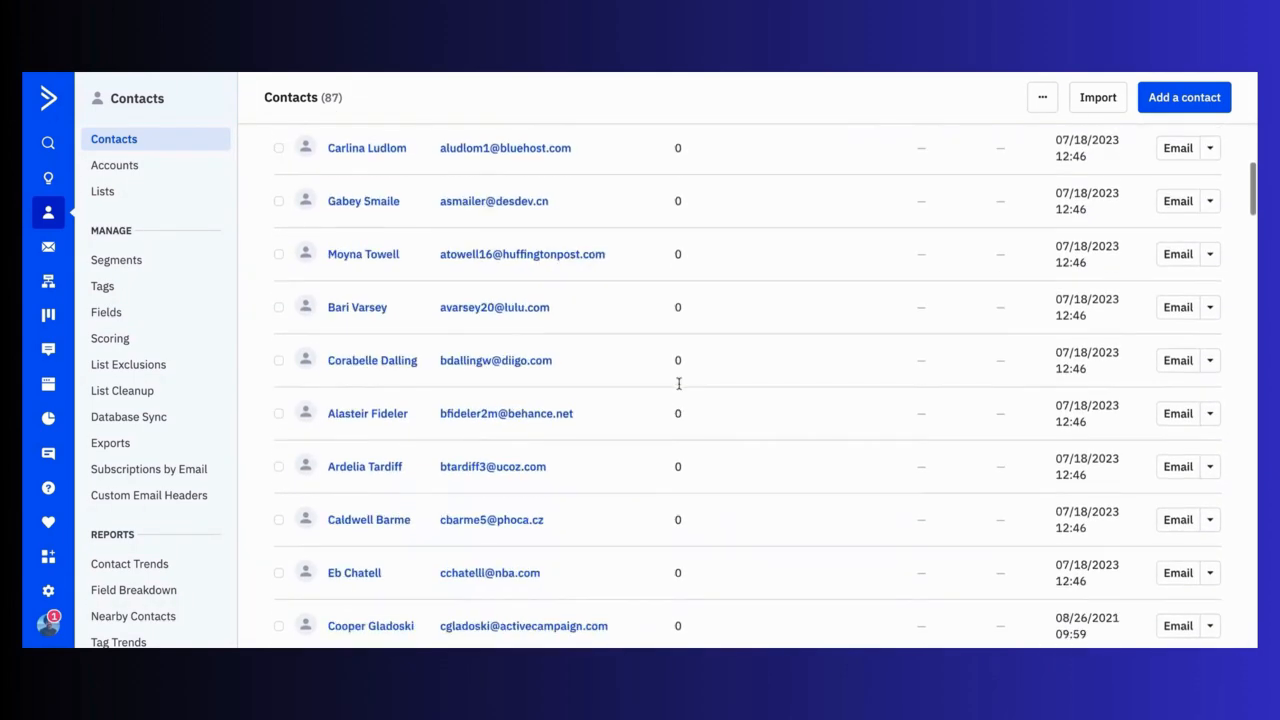
{"action": "scroll", "coordinate": [678, 533], "scroll_direction": "down", "scroll_amount": 10}
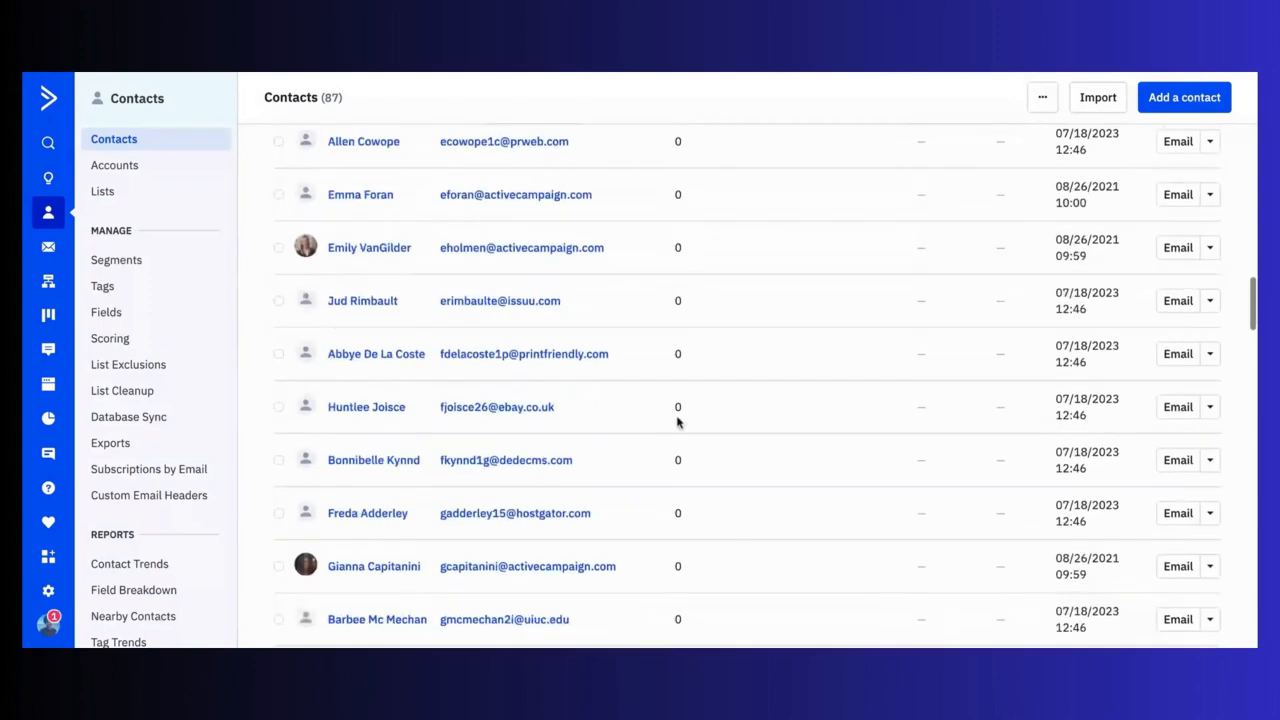
{"action": "scroll", "coordinate": [677, 414], "scroll_direction": "down", "scroll_amount": 5}
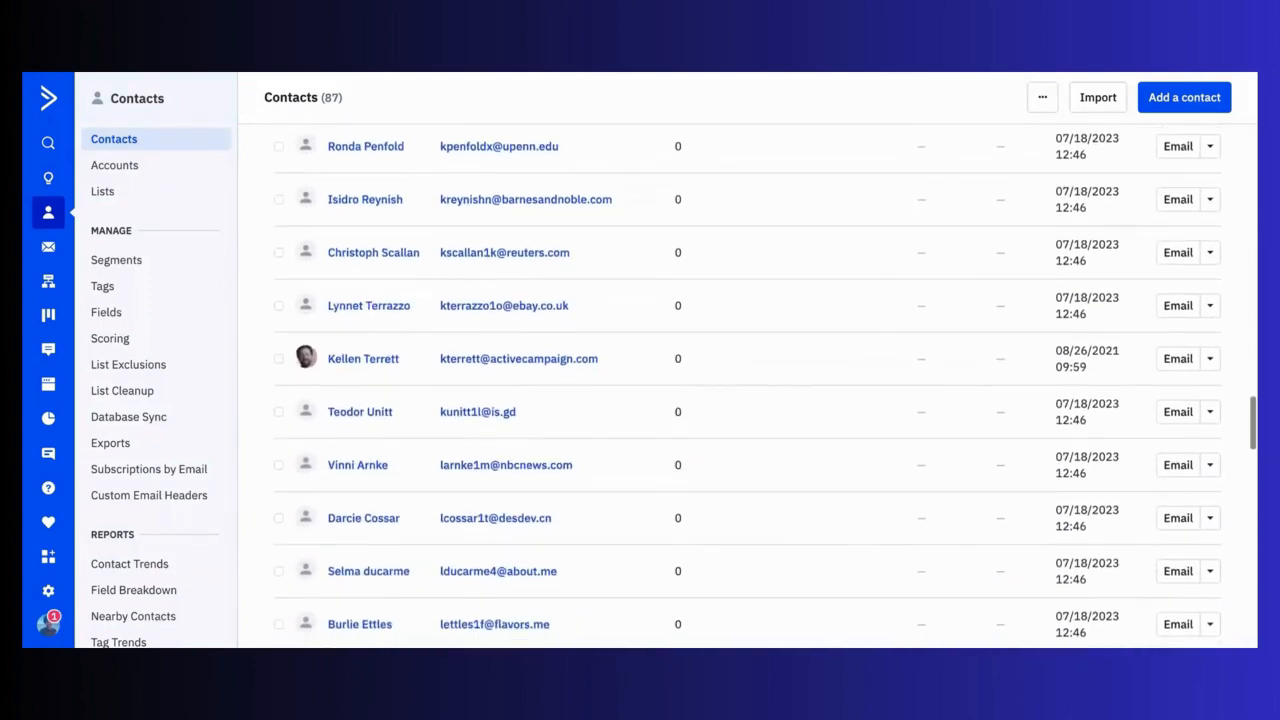
{"action": "scroll", "coordinate": [677, 414], "scroll_direction": "up", "scroll_amount": 20}
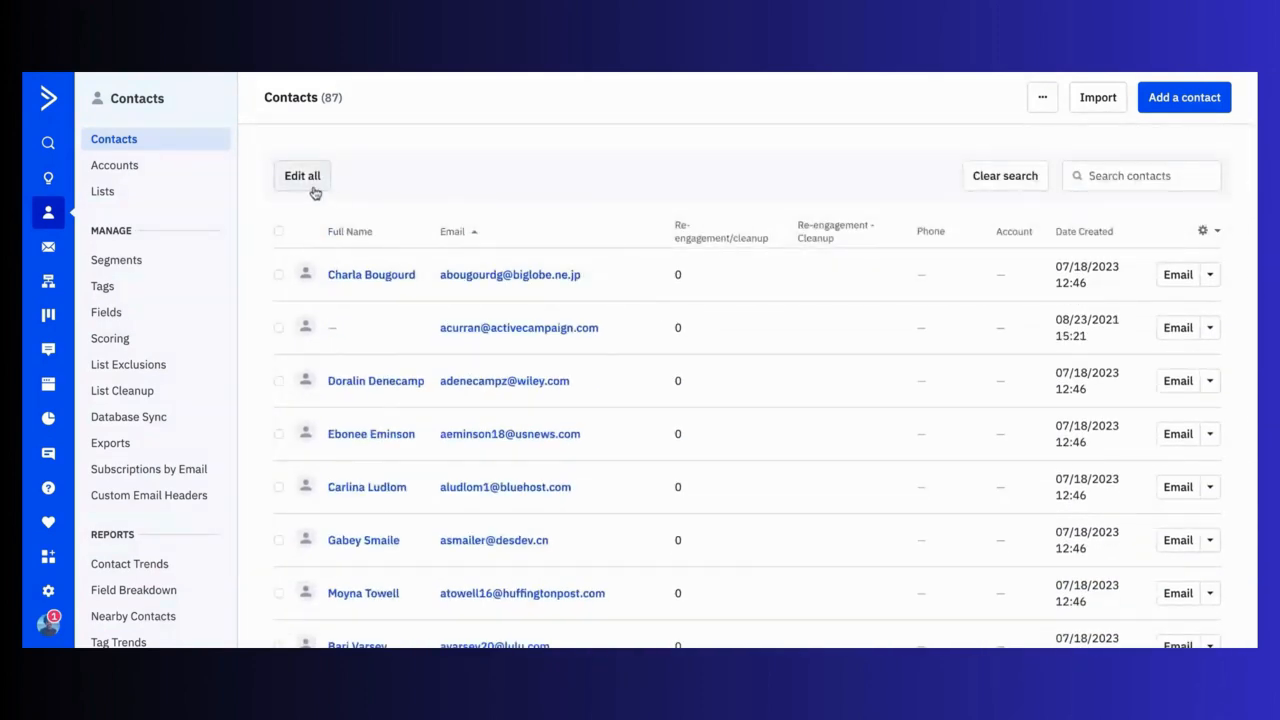
Step: Open bulk editing for all the filtered contacts and look through the automations they can be added to
{"action": "left_click", "coordinate": [300, 177]}
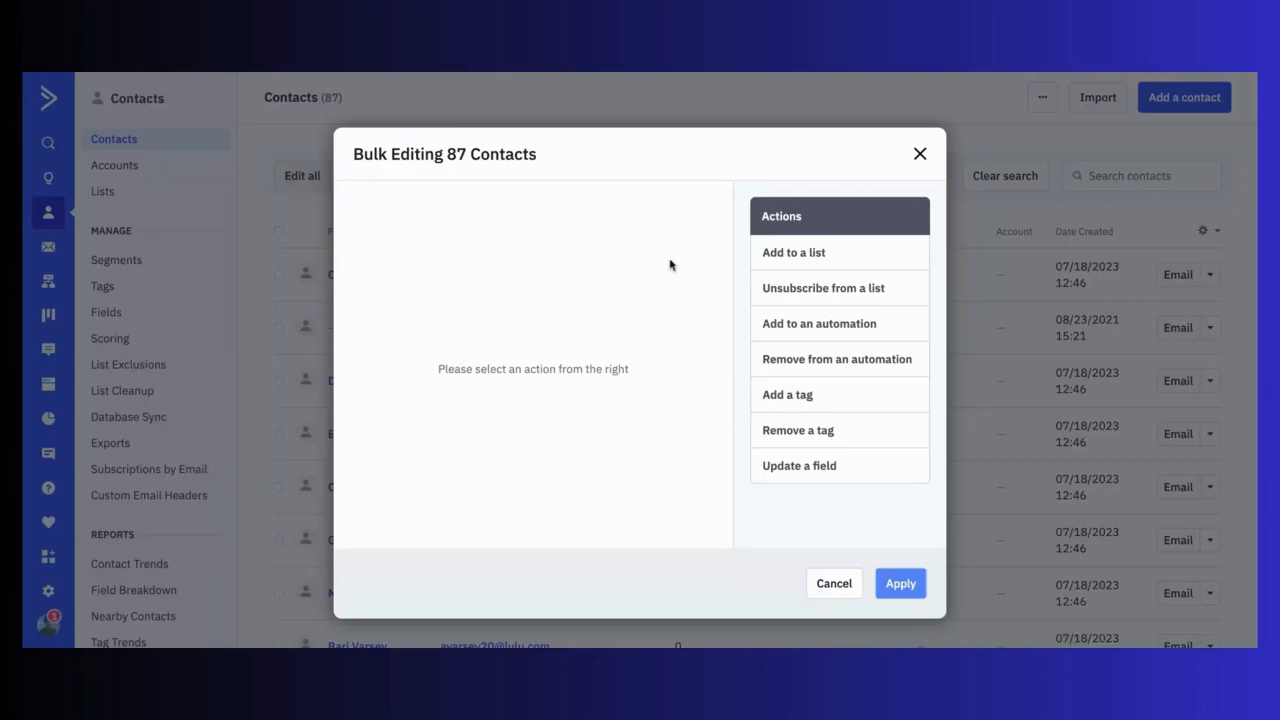
{"action": "left_click", "coordinate": [816, 325]}
{"action": "left_click", "coordinate": [819, 370]}
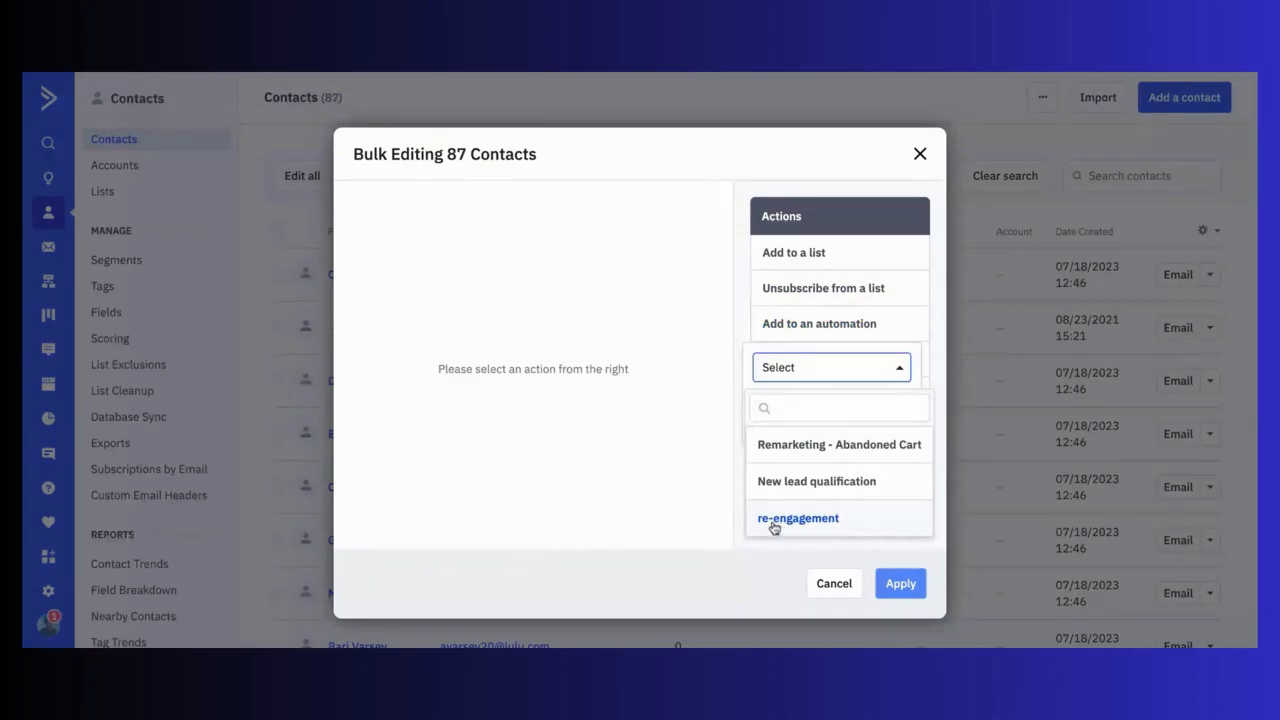
{"action": "left_click", "coordinate": [689, 446]}
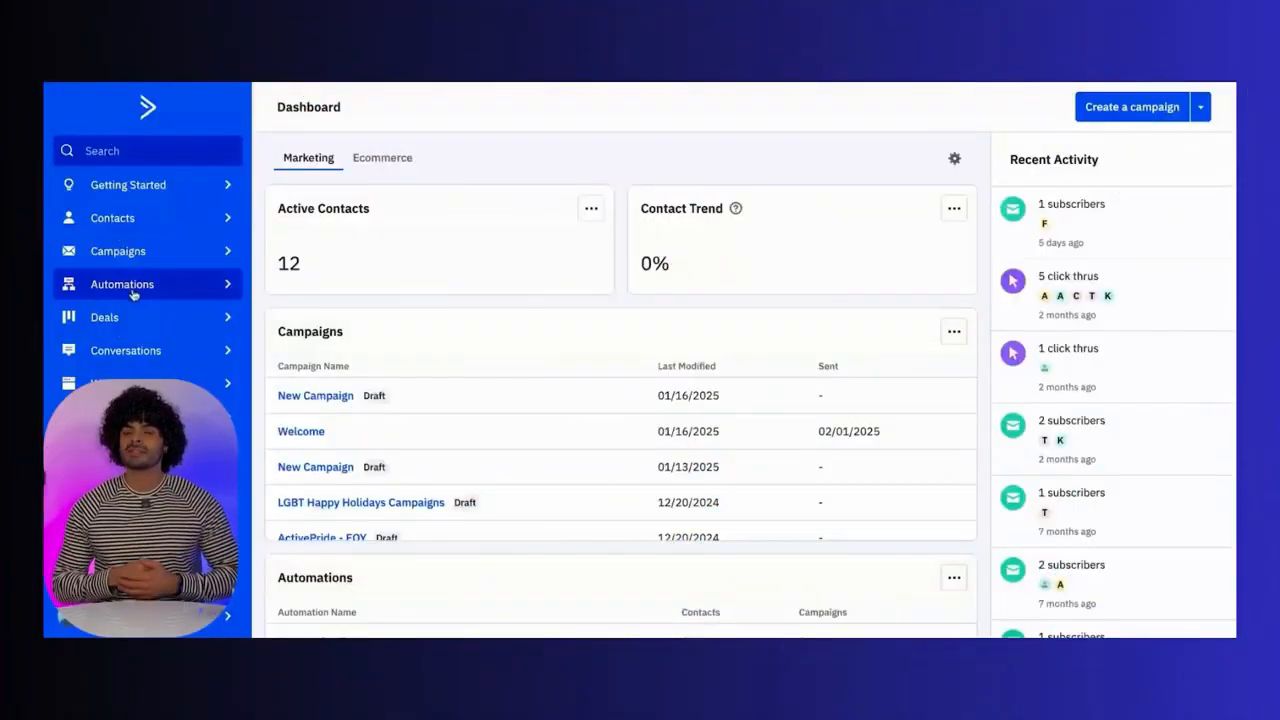
Step: Create a new automation from scratch
{"action": "left_click", "coordinate": [152, 293]}
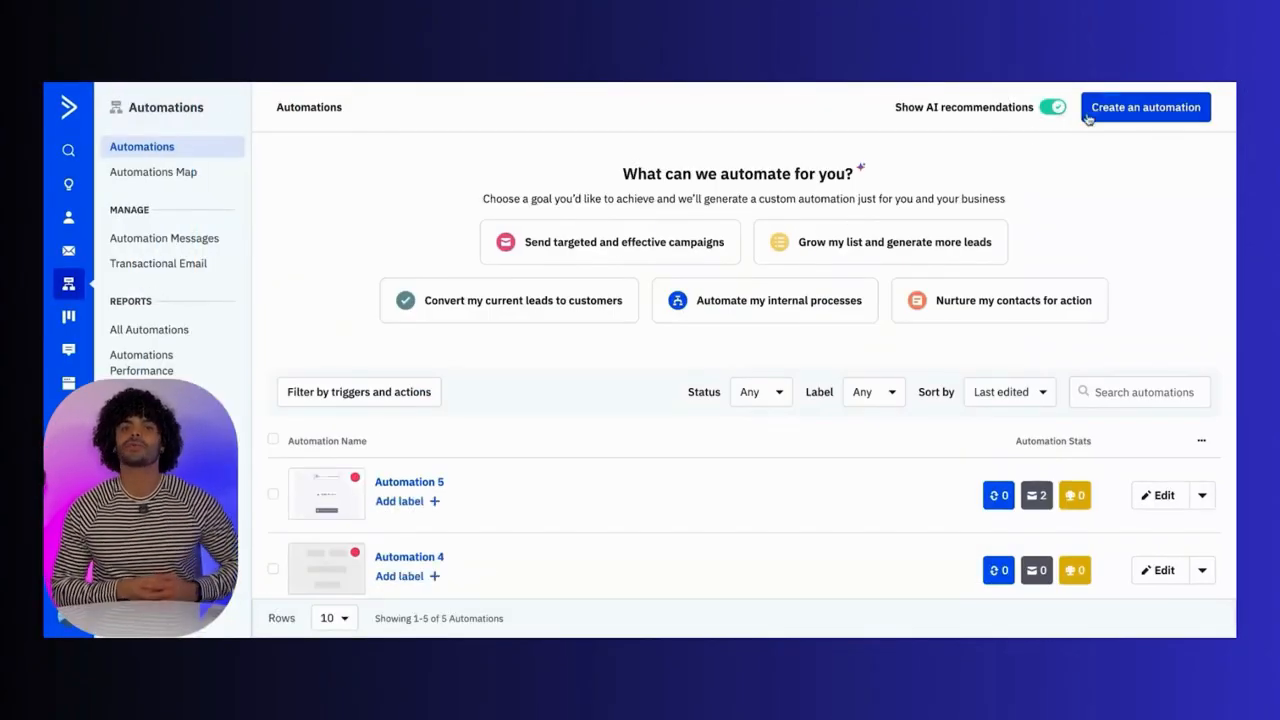
{"action": "left_click", "coordinate": [1141, 113]}
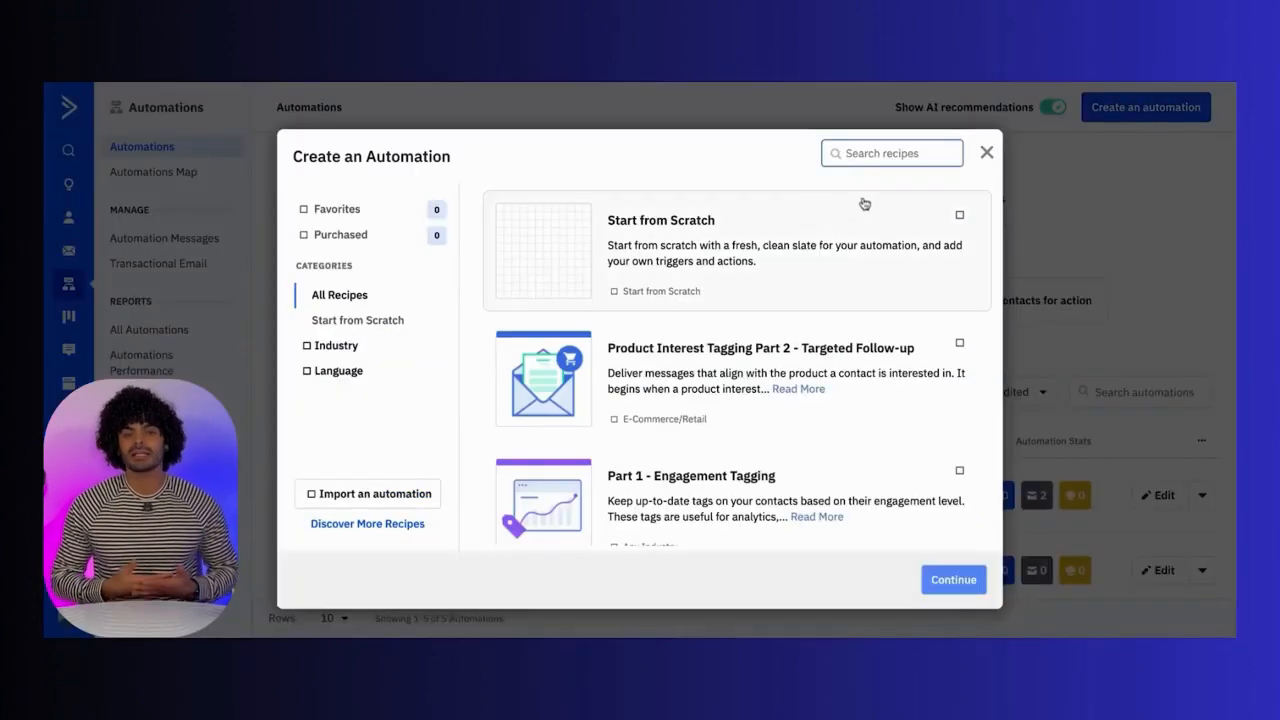
{"action": "left_click", "coordinate": [738, 245]}
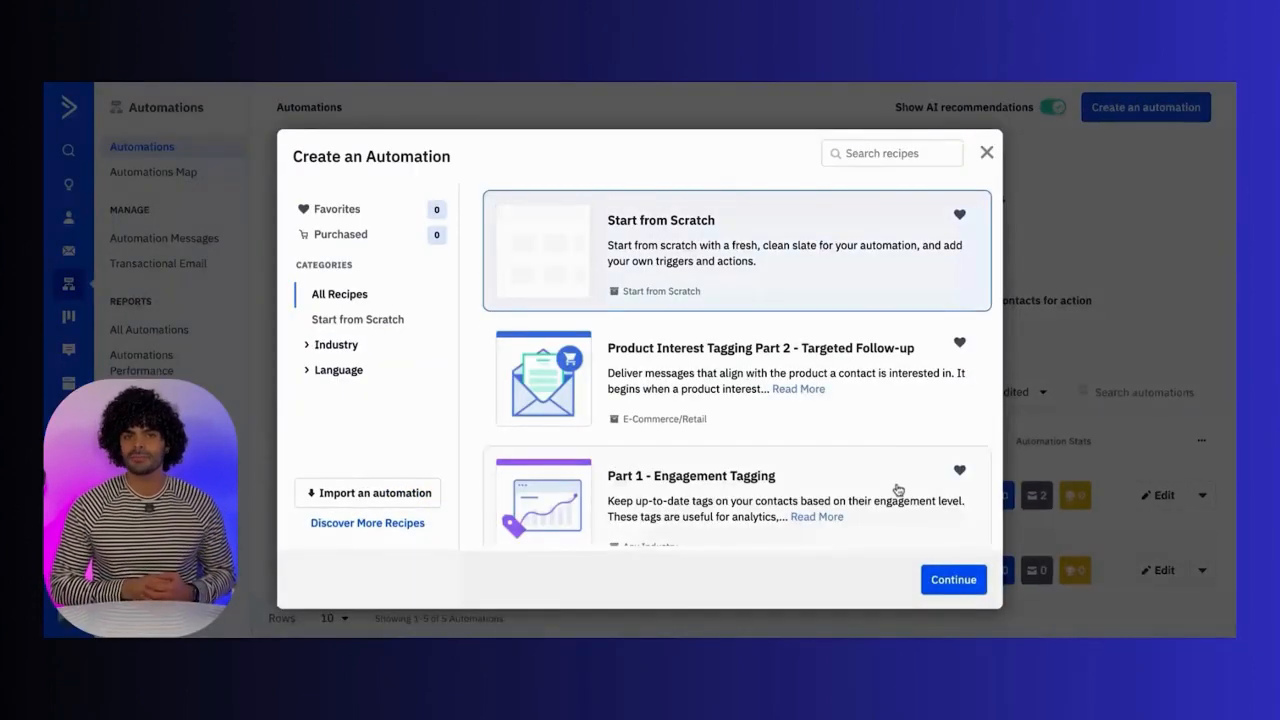
{"action": "left_click", "coordinate": [936, 581]}
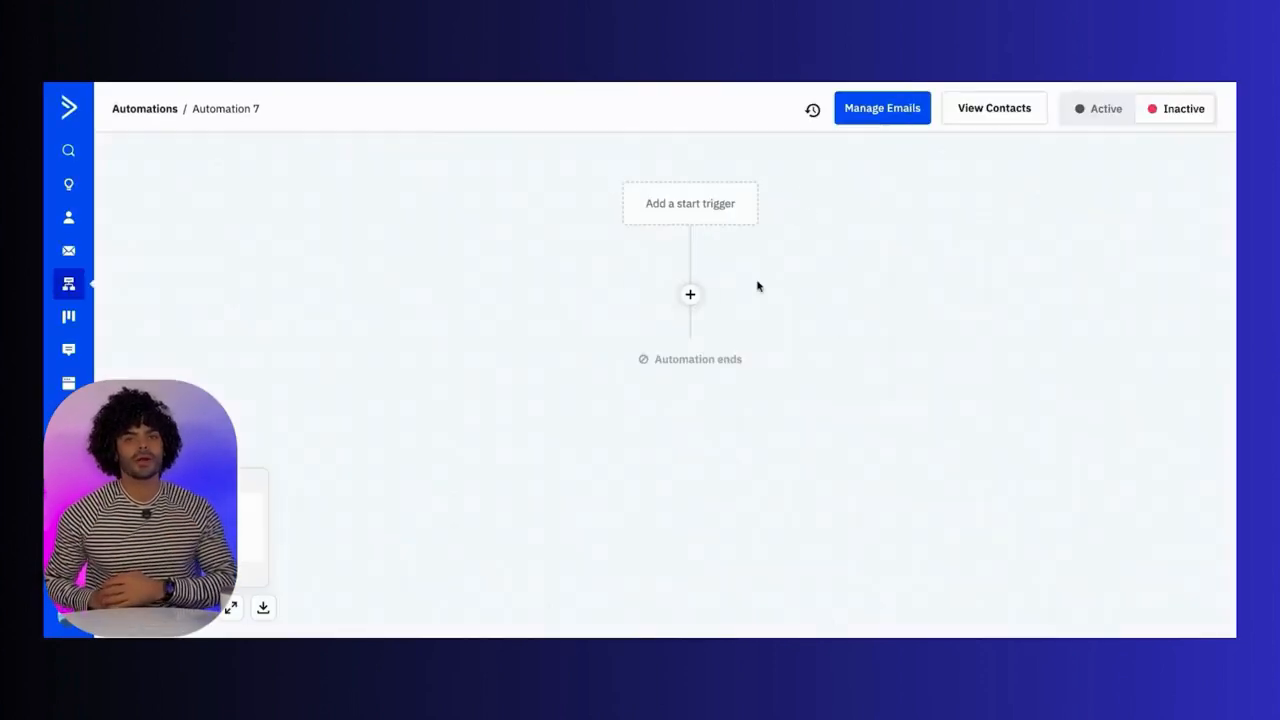
Step: Add a Score changes start trigger based on the Re-engagement - Cleanup contact score
{"action": "left_click", "coordinate": [688, 204]}
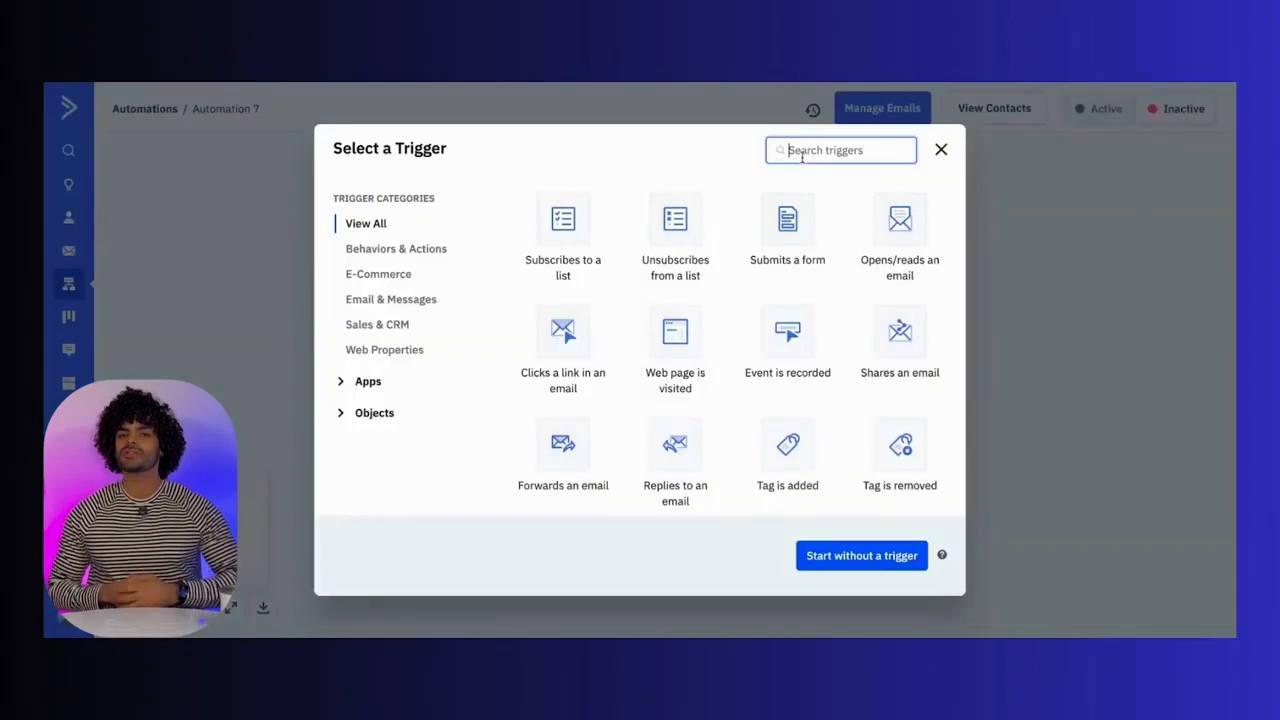
{"action": "type", "text": "sco"}
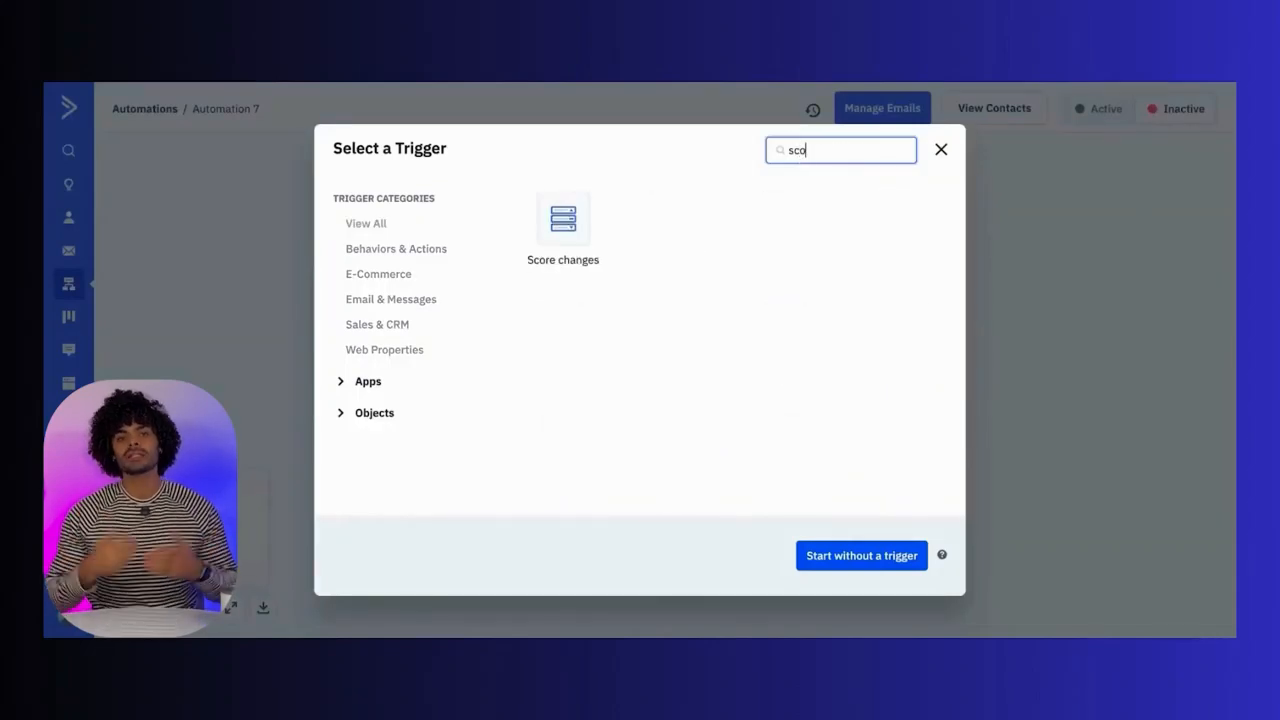
{"action": "left_click", "coordinate": [572, 209]}
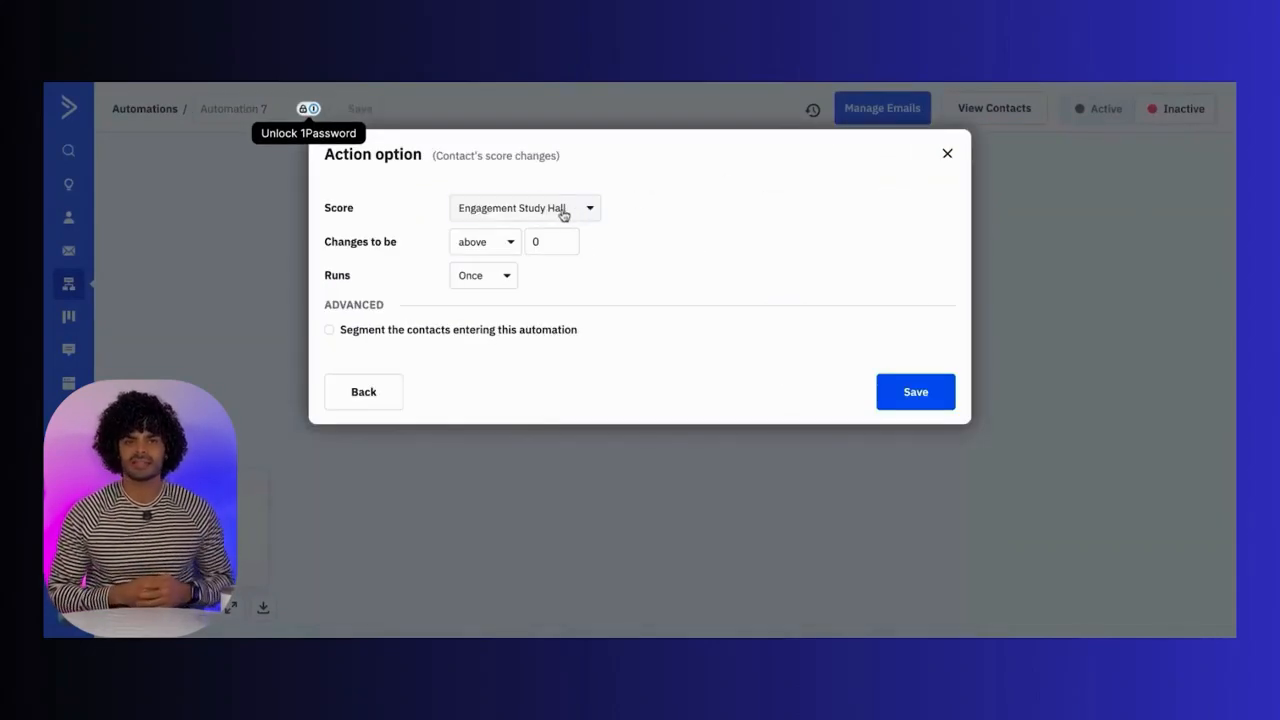
{"action": "left_click", "coordinate": [564, 213]}
{"action": "left_click", "coordinate": [507, 285]}
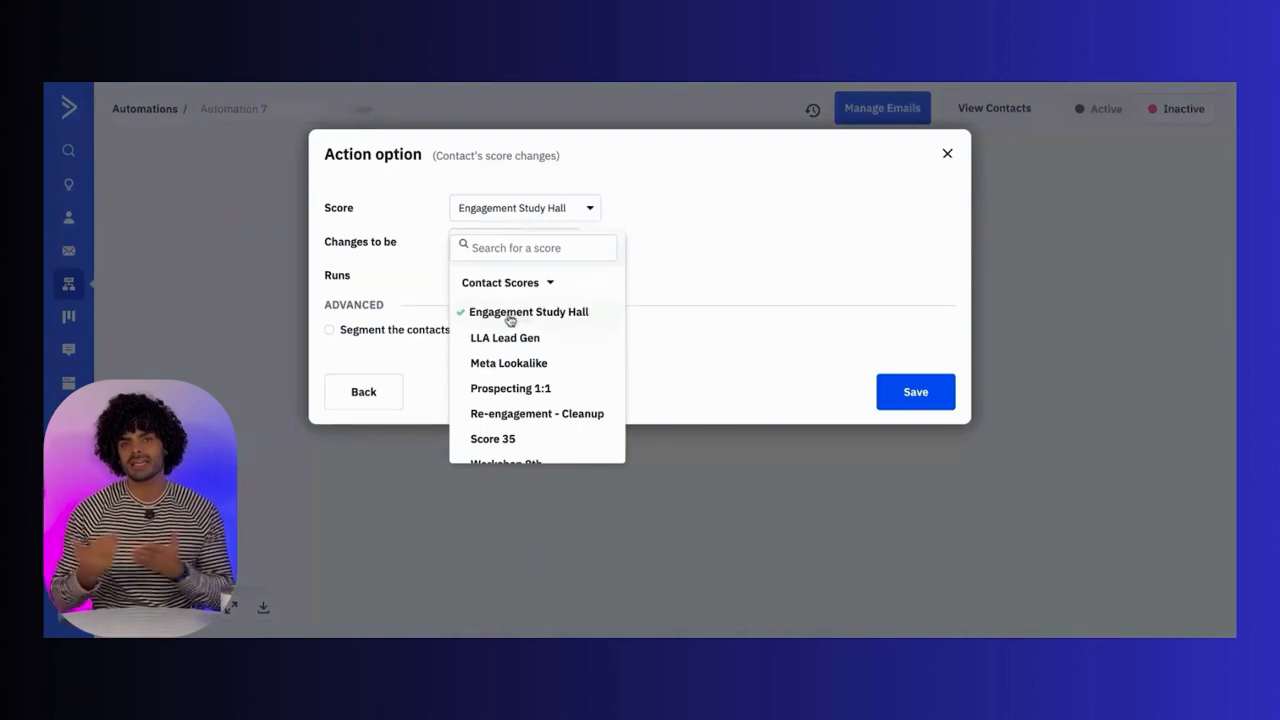
{"action": "left_click", "coordinate": [592, 418]}
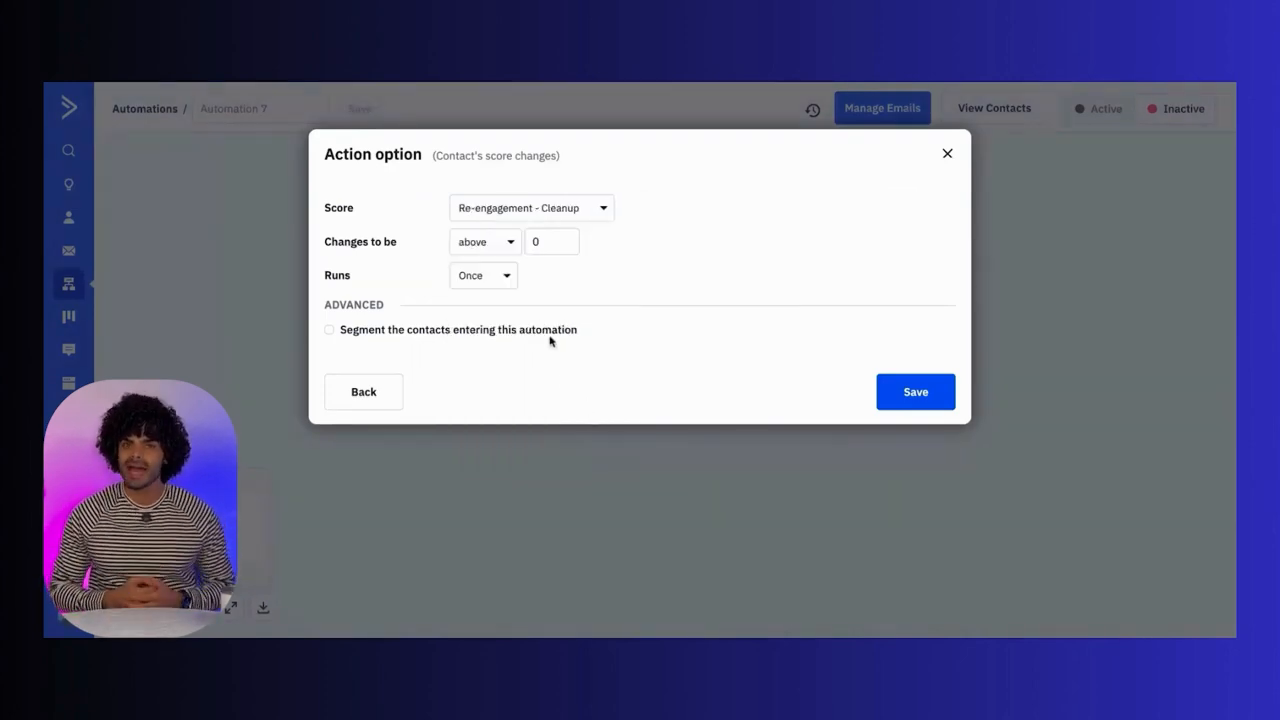
Step: Set the trigger to fire when the score changes to be below 15 and save it
{"action": "left_click", "coordinate": [478, 240]}
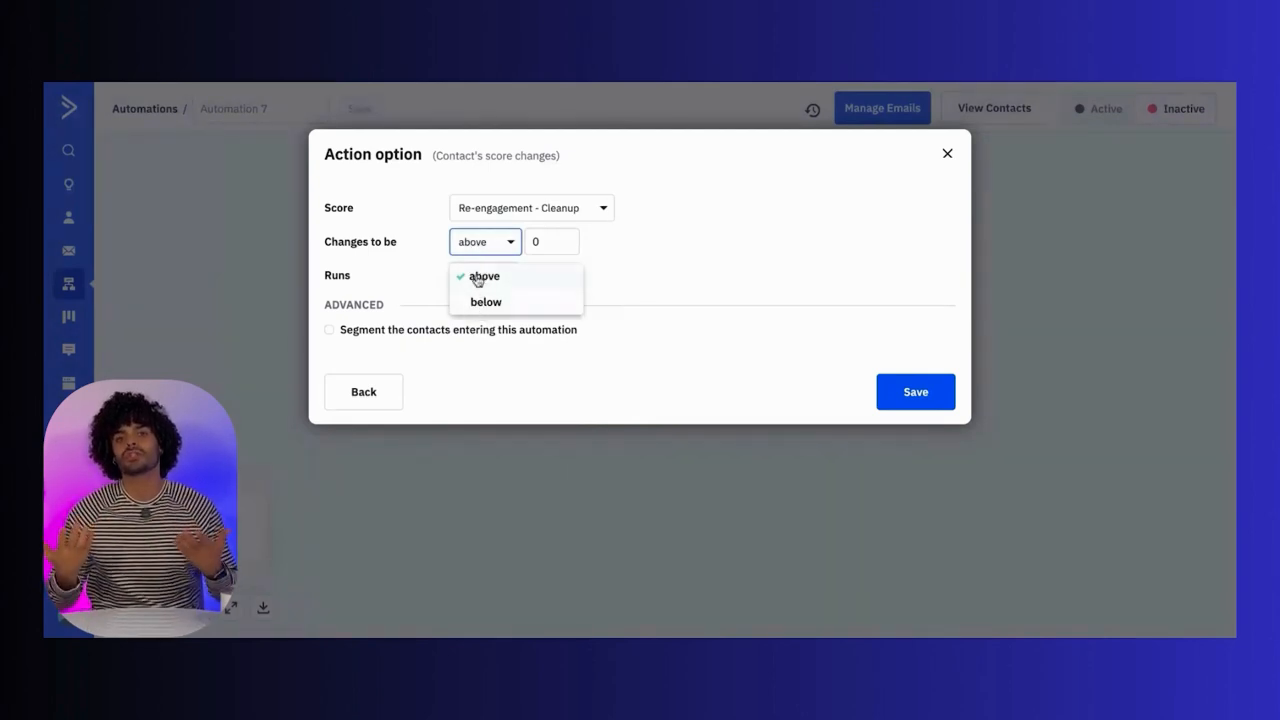
{"action": "left_click", "coordinate": [619, 285]}
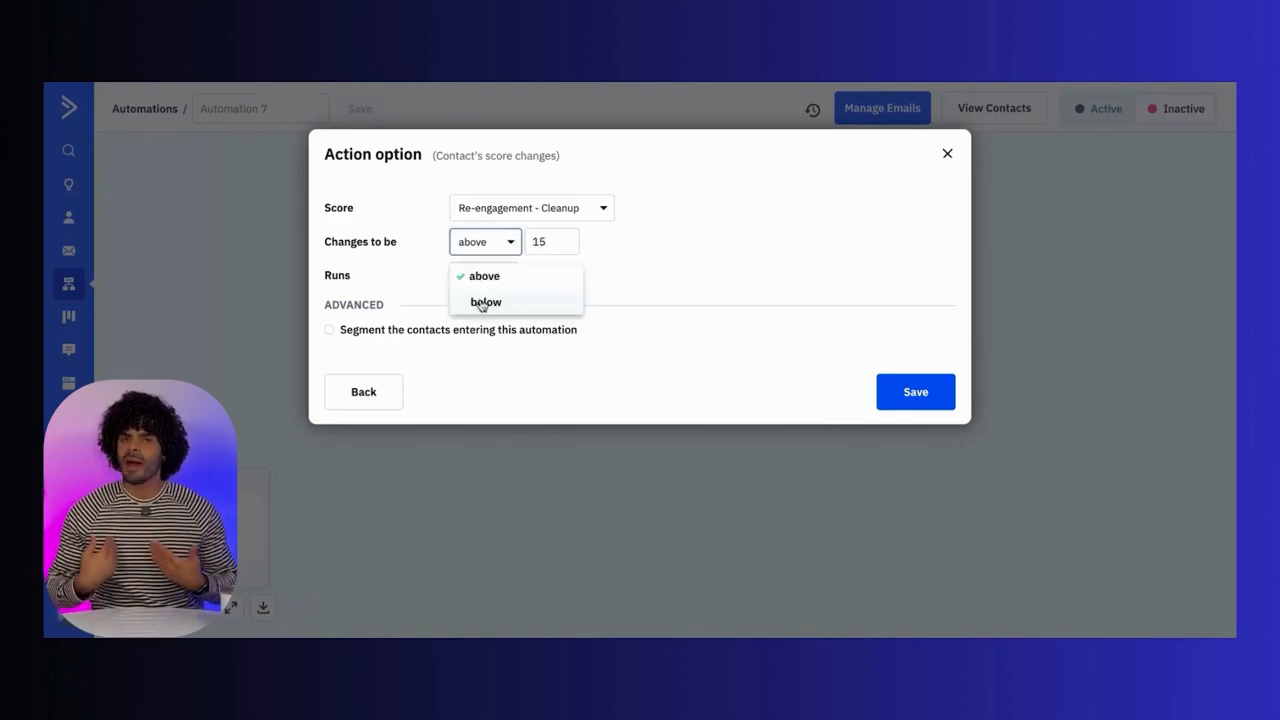
{"action": "left_click", "coordinate": [499, 308]}
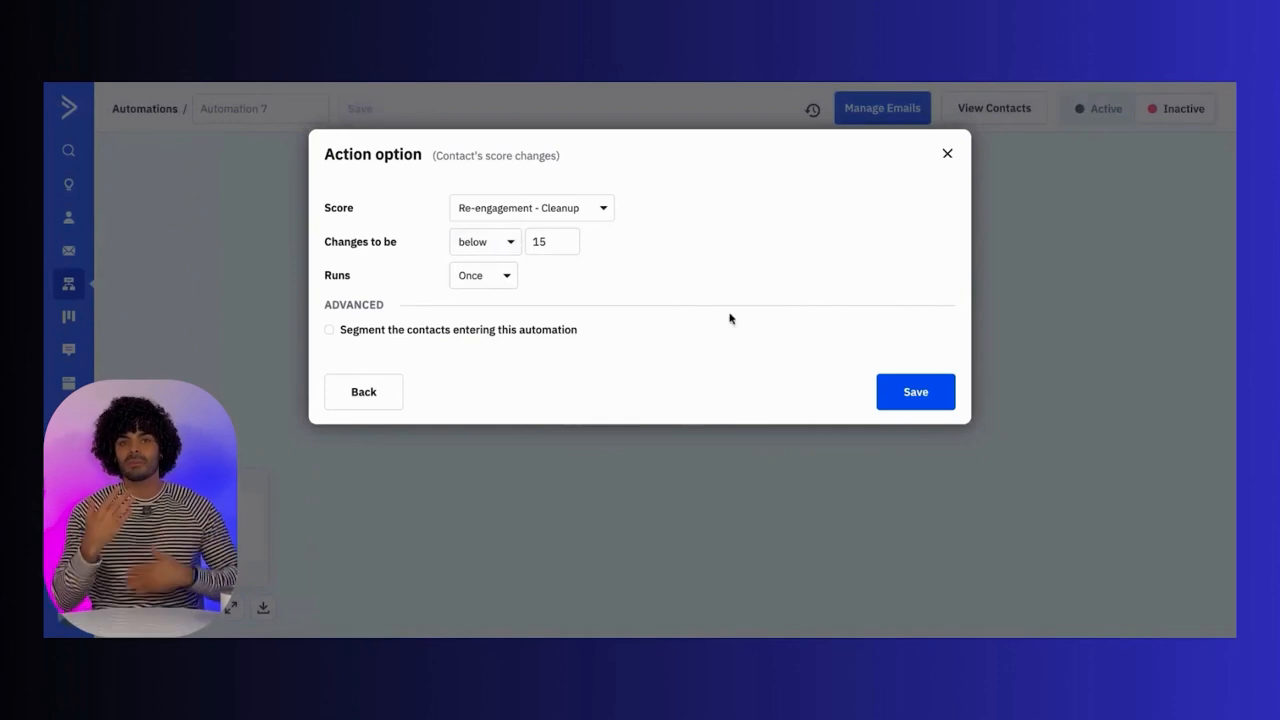
{"action": "left_click", "coordinate": [916, 396]}
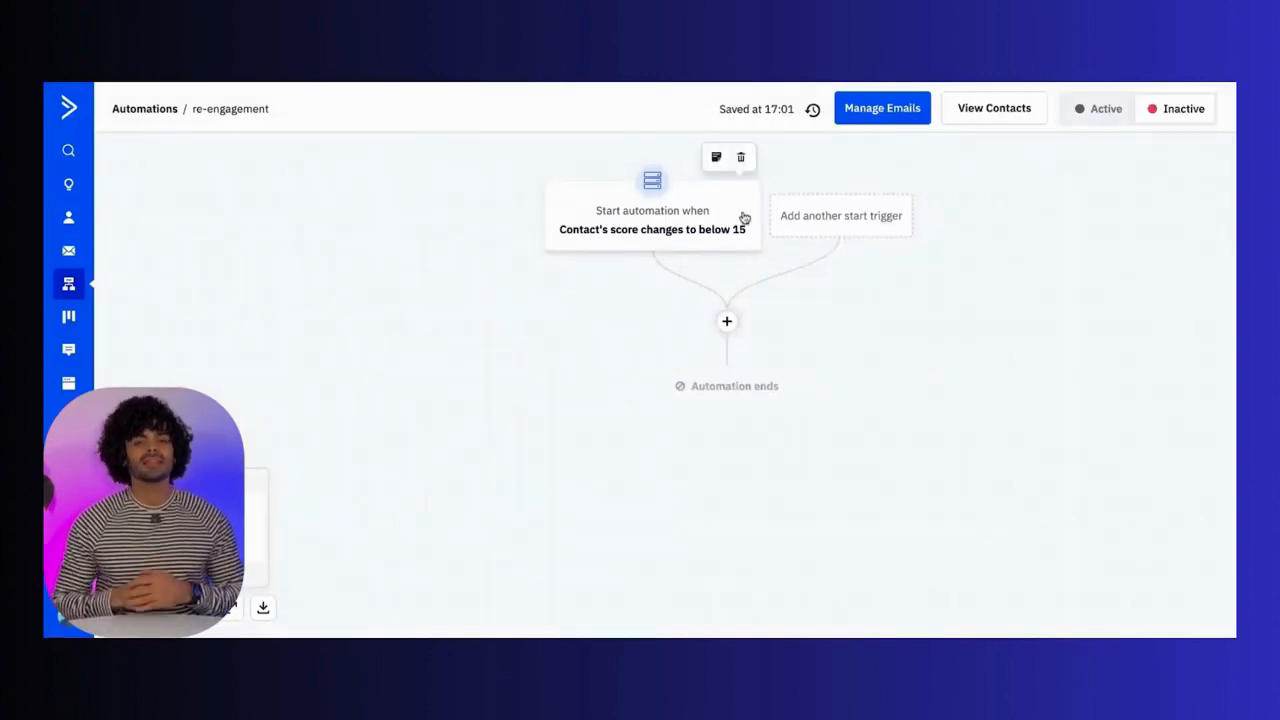
Step: Add a Wait action after the trigger that holds contacts until 9AM in the contact's time zone
{"action": "left_click", "coordinate": [727, 324]}
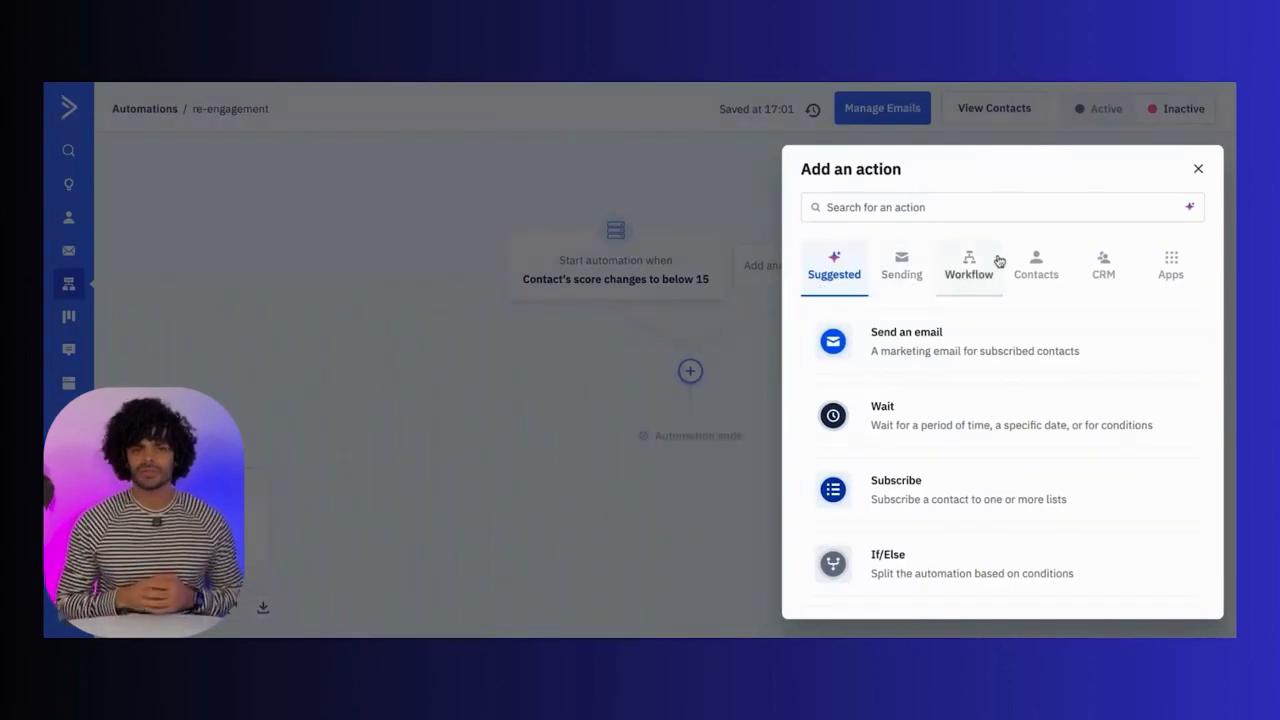
{"action": "left_click", "coordinate": [970, 274]}
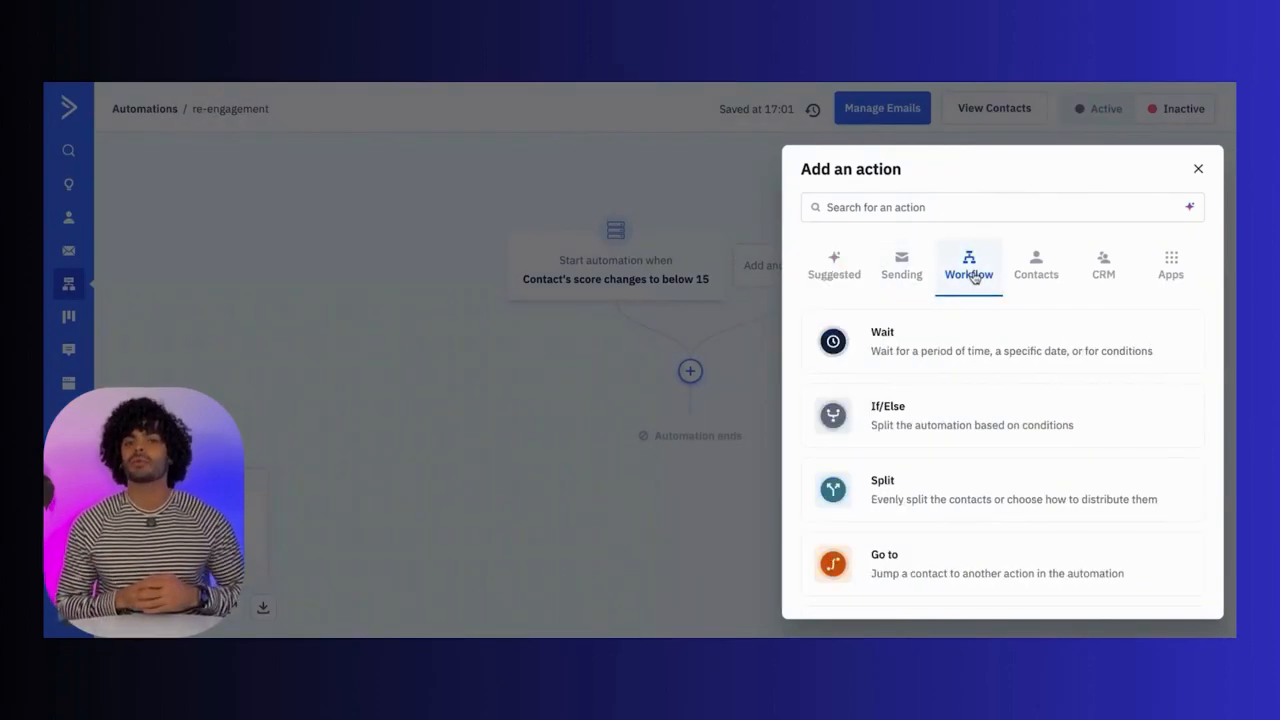
{"action": "left_click", "coordinate": [886, 344]}
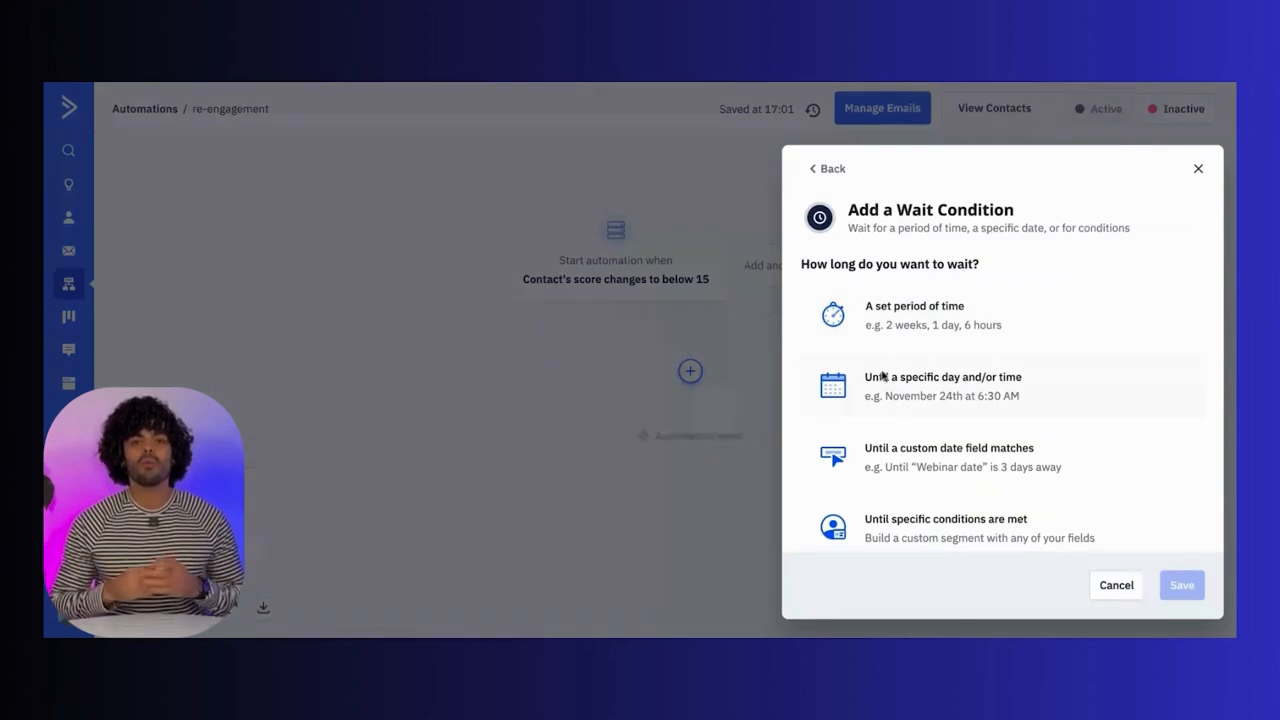
{"action": "left_click", "coordinate": [882, 381]}
{"action": "left_click", "coordinate": [891, 322]}
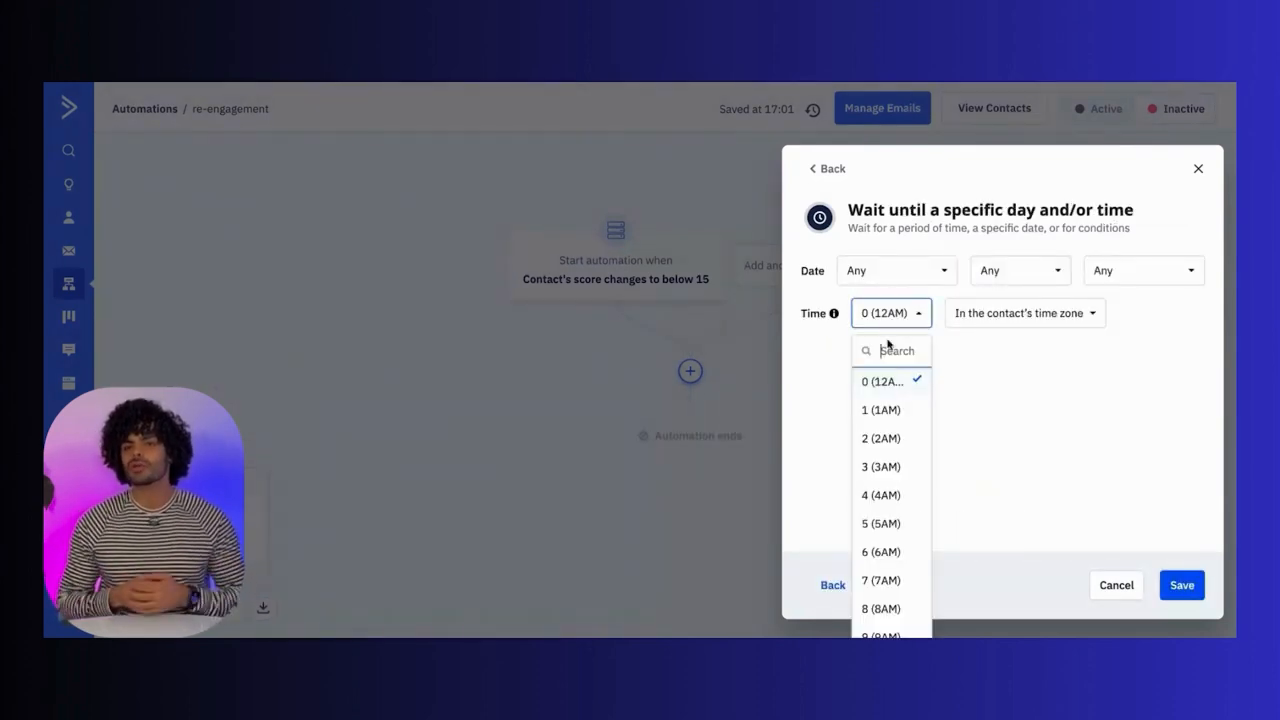
{"action": "scroll", "coordinate": [860, 517], "scroll_direction": "down", "scroll_amount": 1}
{"action": "scroll", "coordinate": [860, 517], "scroll_direction": "down", "scroll_amount": 1}
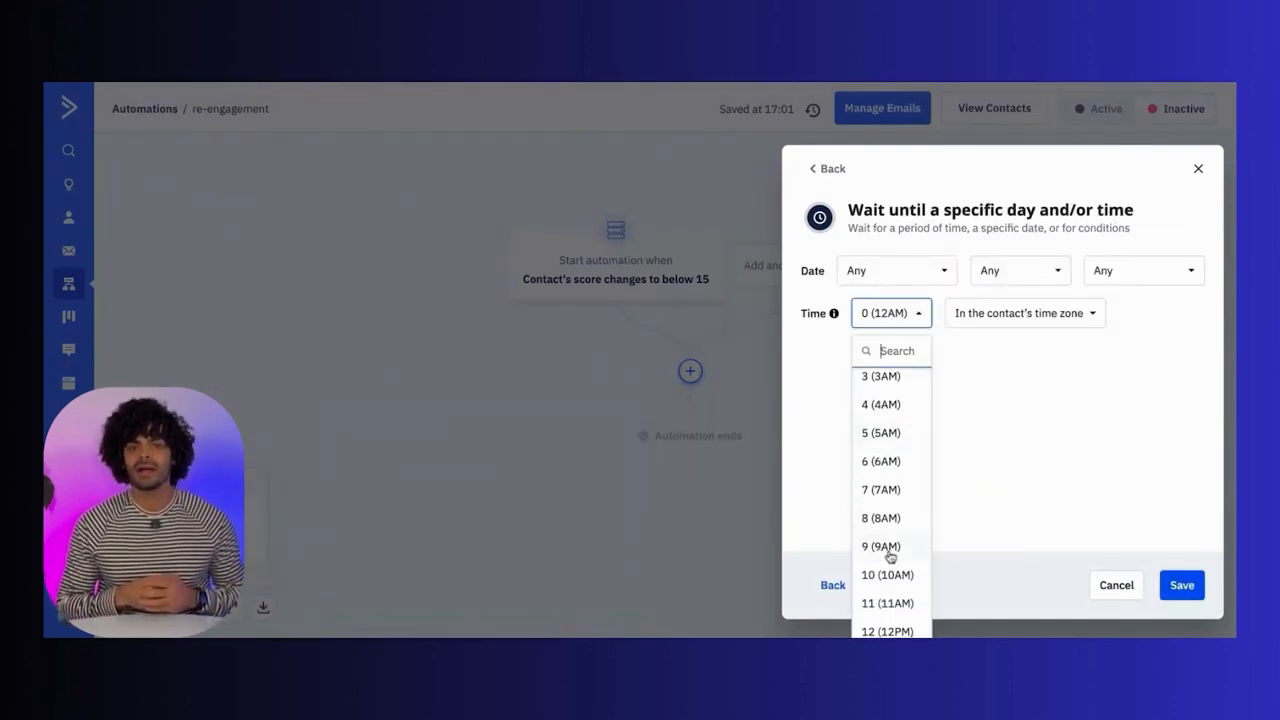
{"action": "left_click", "coordinate": [889, 550]}
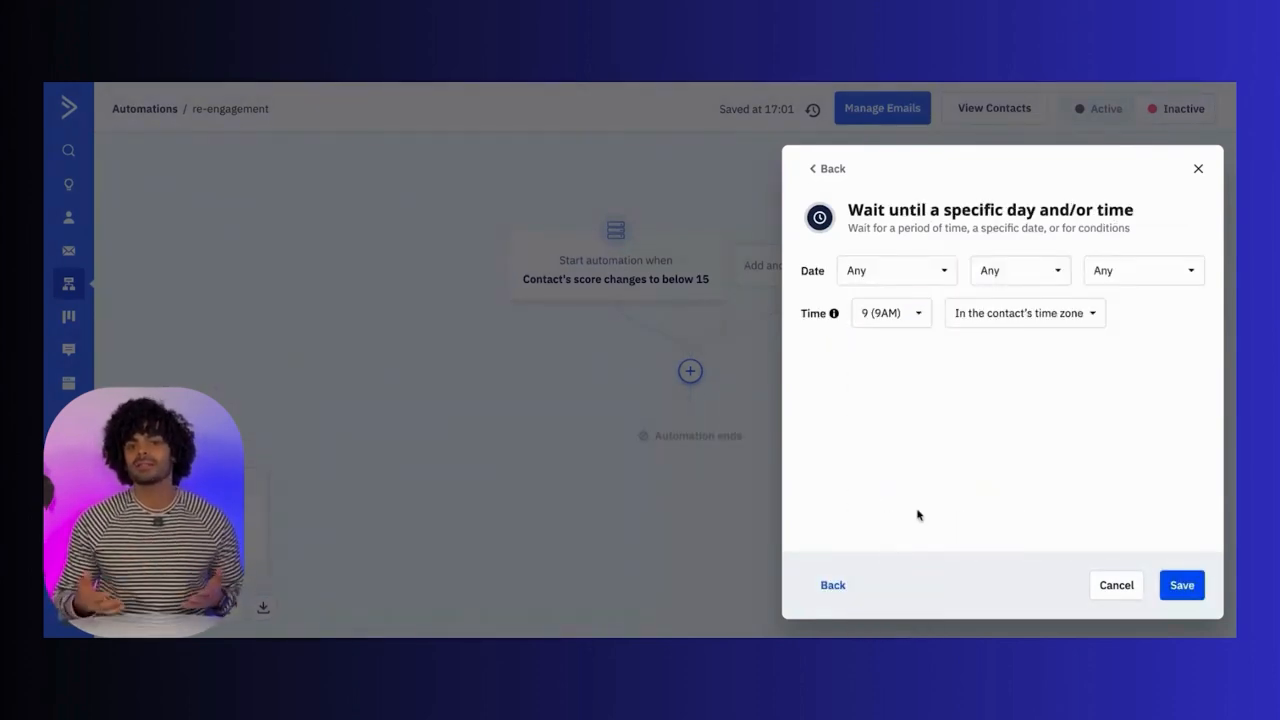
{"action": "left_click", "coordinate": [1183, 585]}
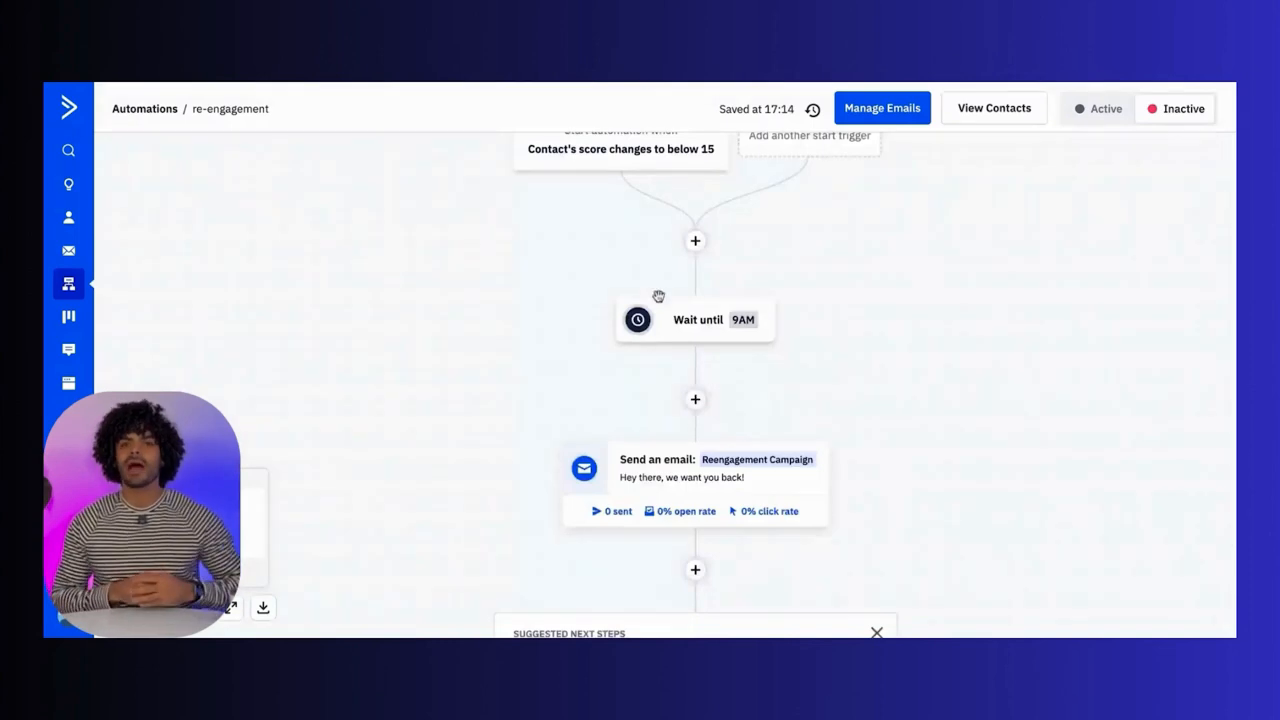
Step: Review the settings and design preview of the Reengagement Campaign email action and save it
{"action": "mouse_move", "coordinate": [720, 466]}
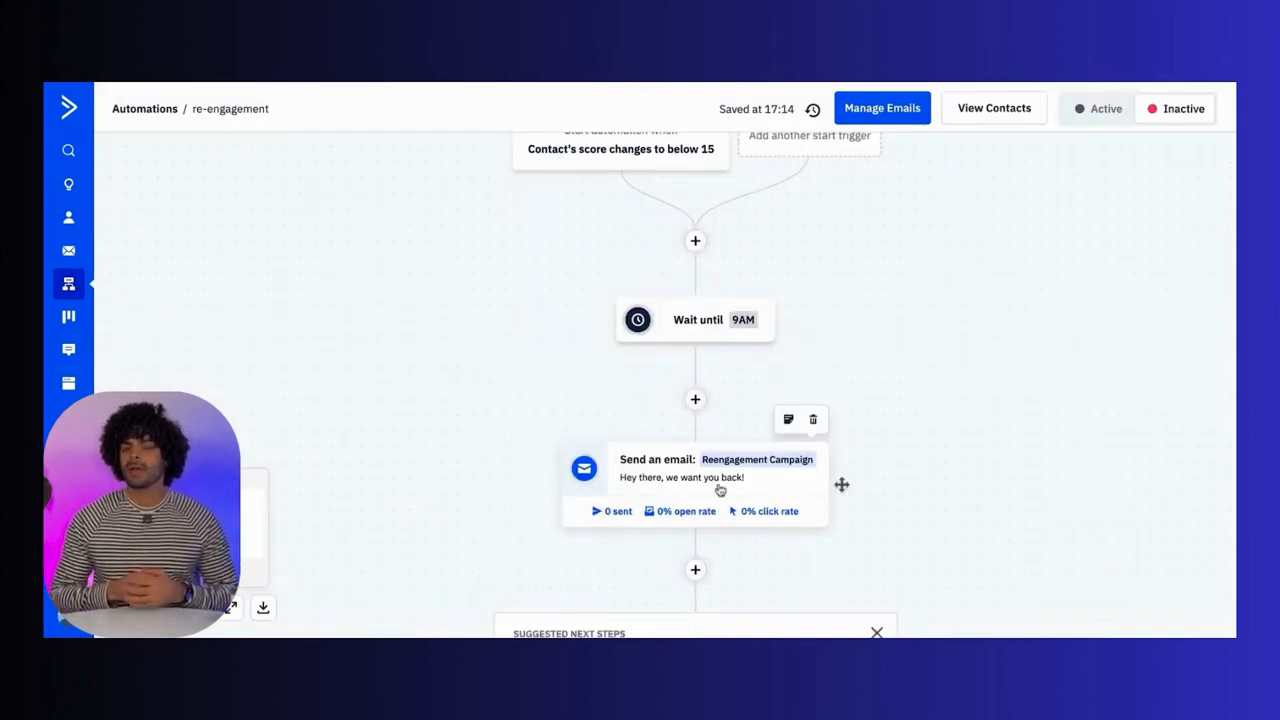
{"action": "left_click", "coordinate": [682, 469]}
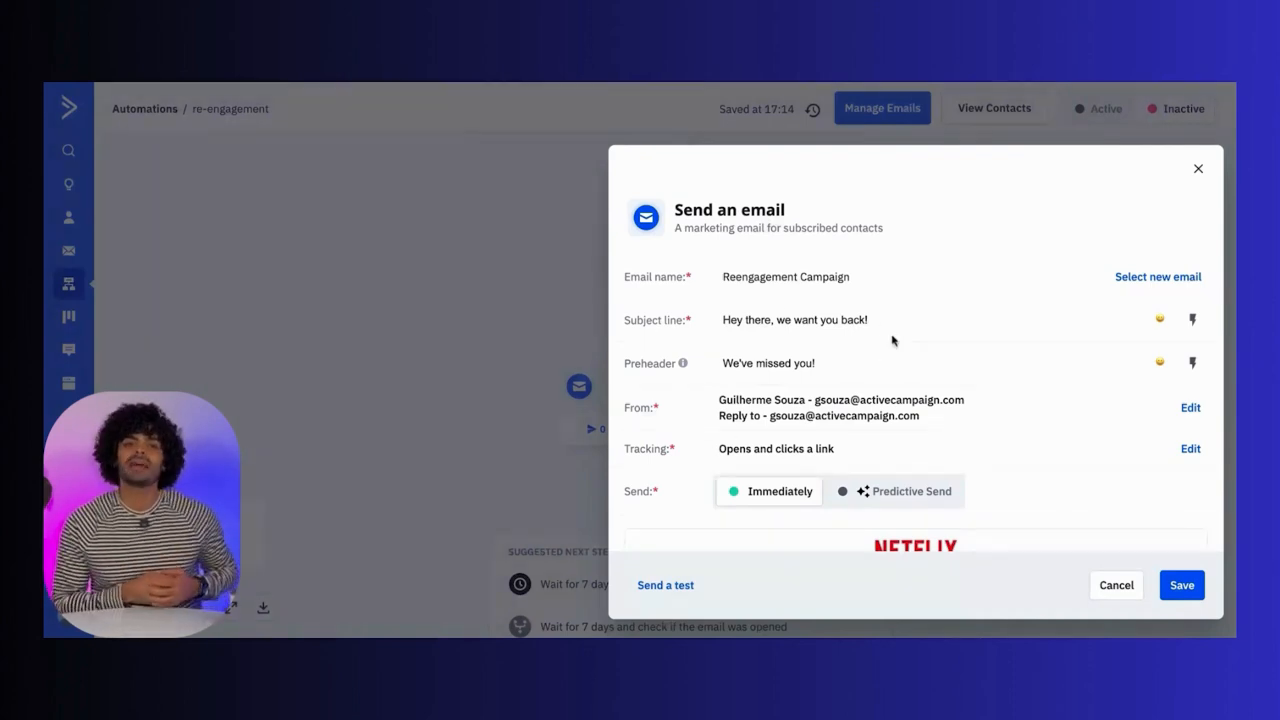
{"action": "scroll", "coordinate": [896, 344], "scroll_direction": "down", "scroll_amount": 5}
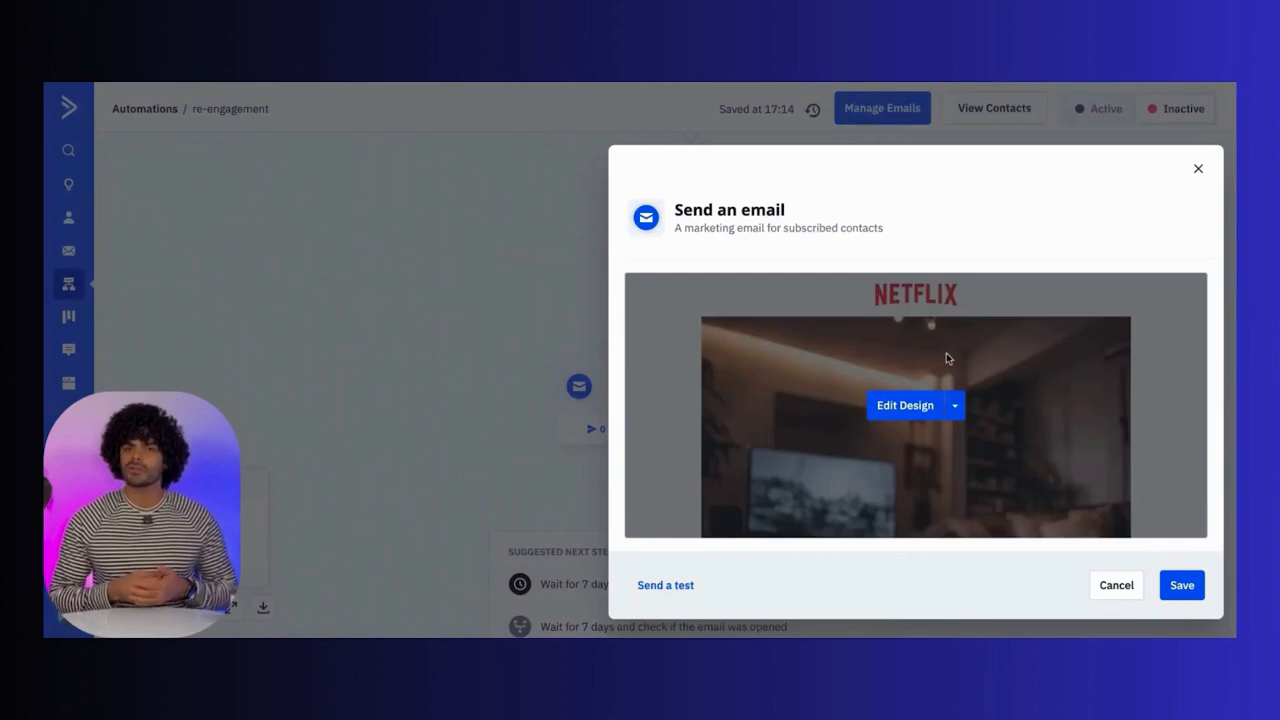
{"action": "scroll", "coordinate": [945, 356], "scroll_direction": "up", "scroll_amount": 5}
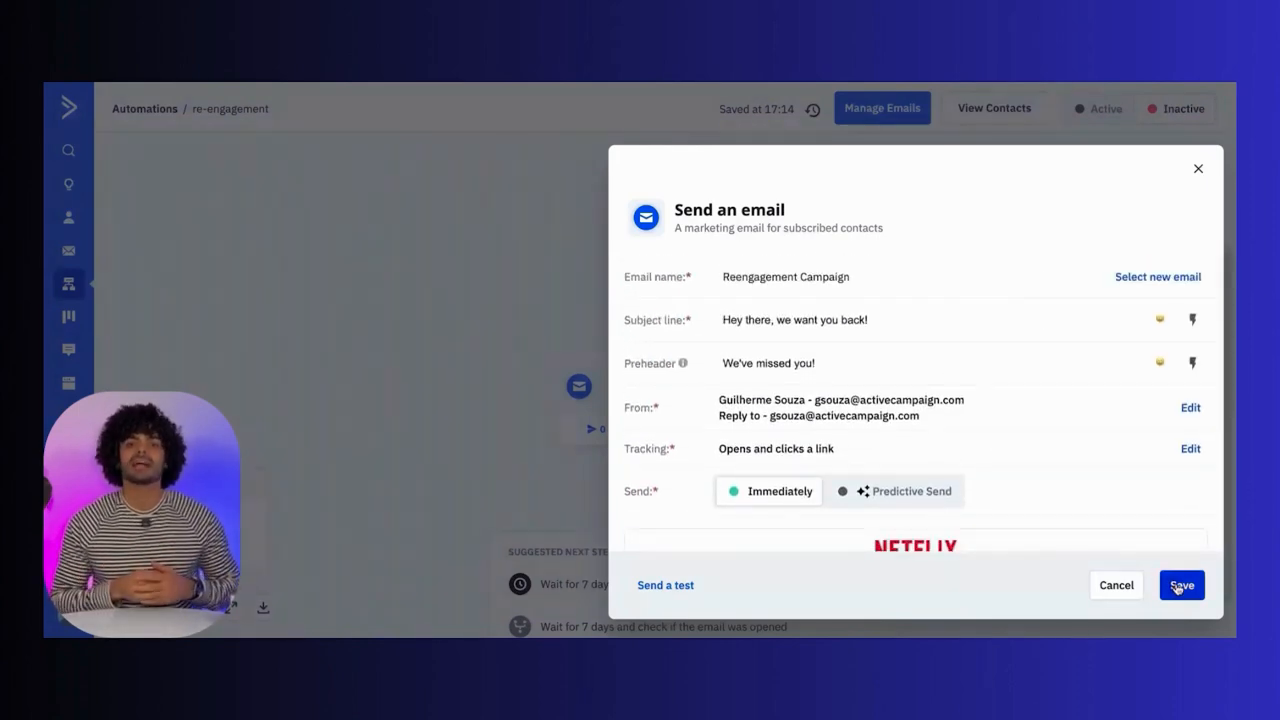
{"action": "left_click", "coordinate": [1180, 586]}
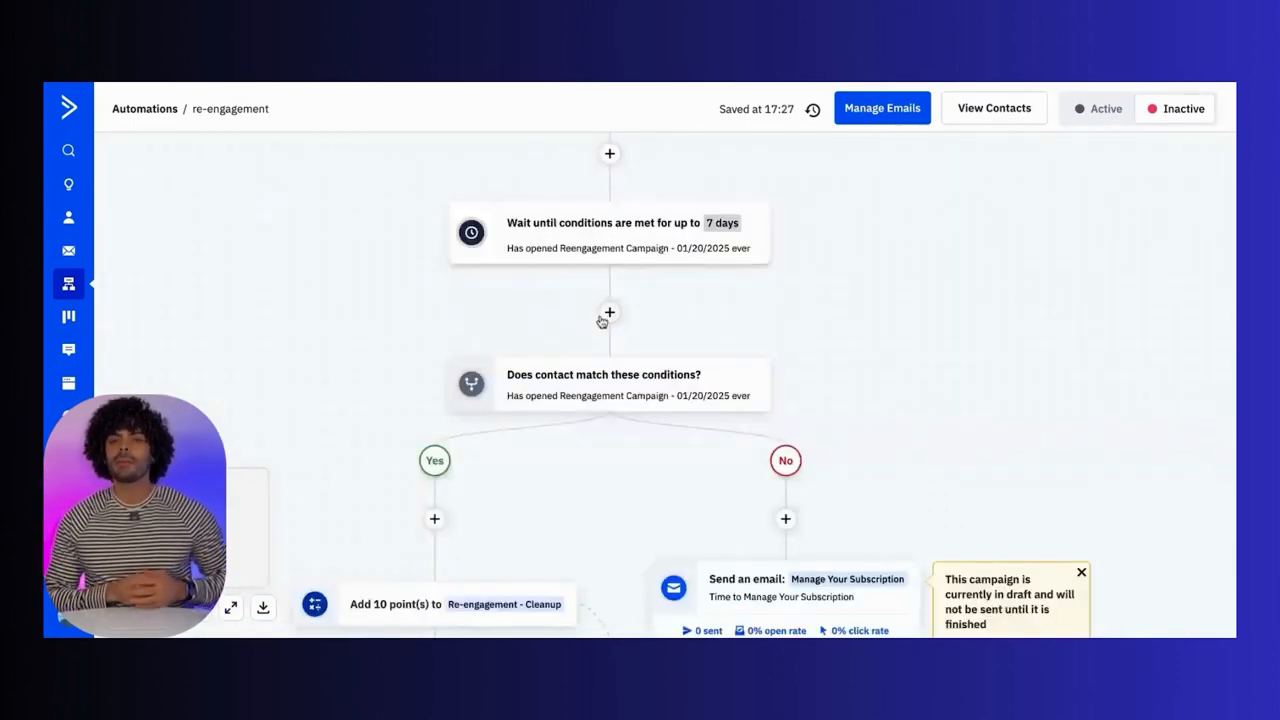
Step: Examine the 7-day wait and the email-opened condition, and review and save the Yes branch's Re-engagement - Cleanup score adjustment
{"action": "mouse_move", "coordinate": [578, 426]}
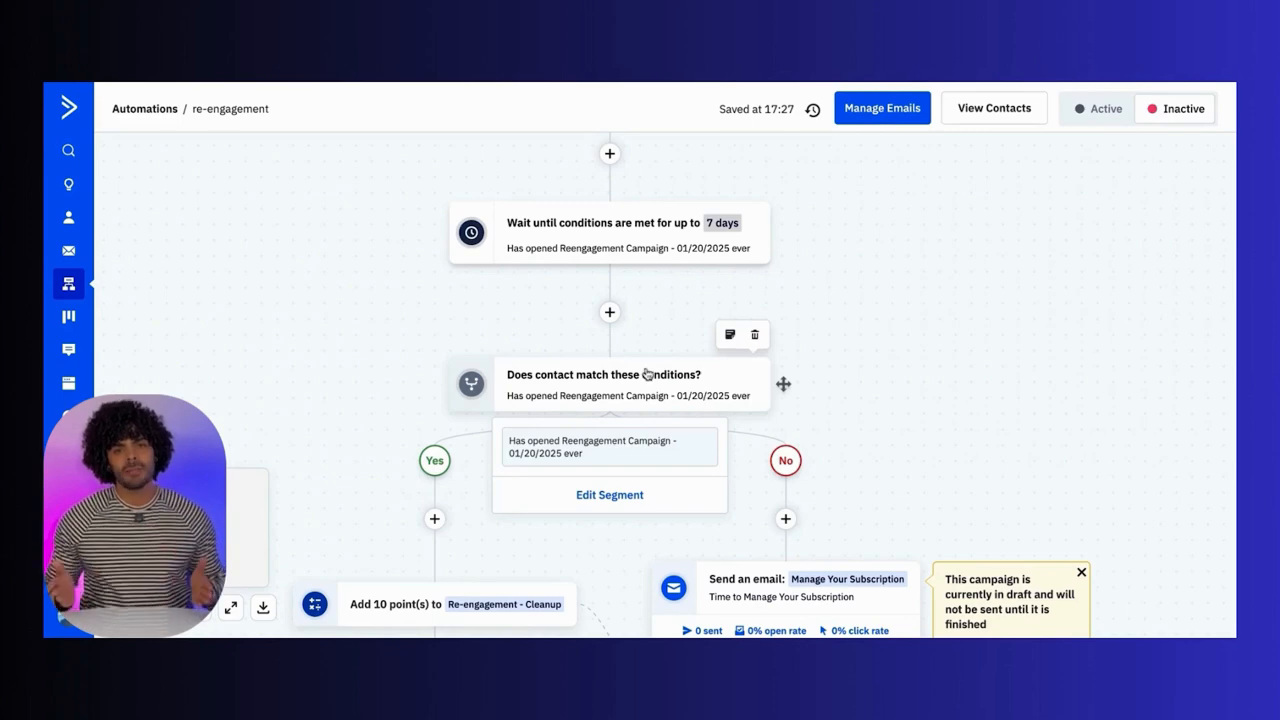
{"action": "mouse_move", "coordinate": [614, 251]}
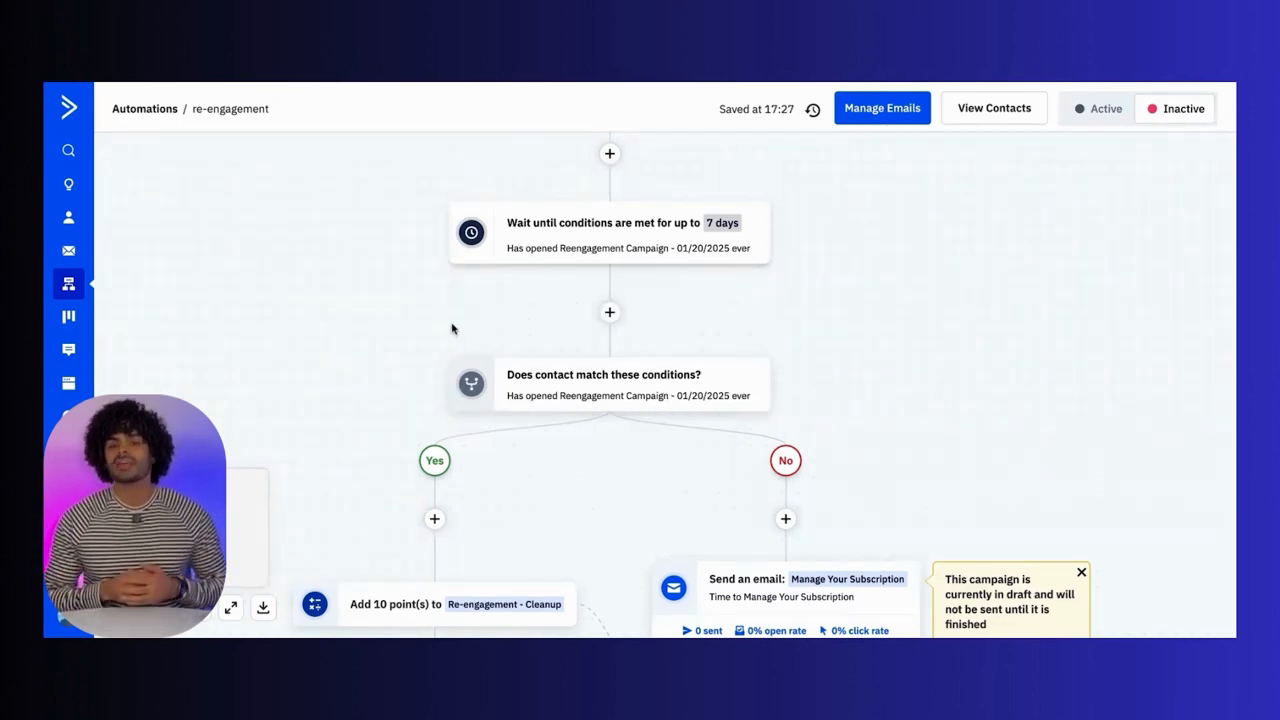
{"action": "scroll", "coordinate": [451, 328], "scroll_direction": "down", "scroll_amount": 2}
{"action": "mouse_move", "coordinate": [555, 296]}
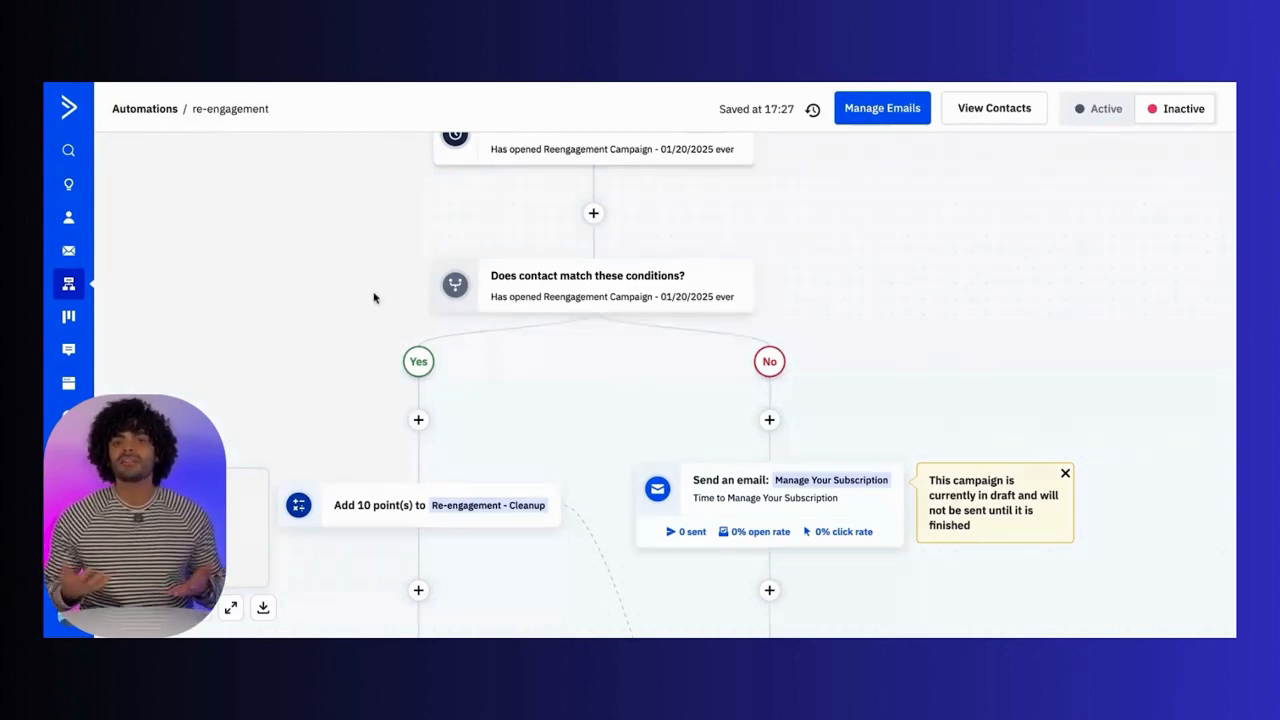
{"action": "scroll", "coordinate": [385, 405], "scroll_direction": "down", "scroll_amount": 1}
{"action": "scroll", "coordinate": [385, 405], "scroll_direction": "left", "scroll_amount": 1}
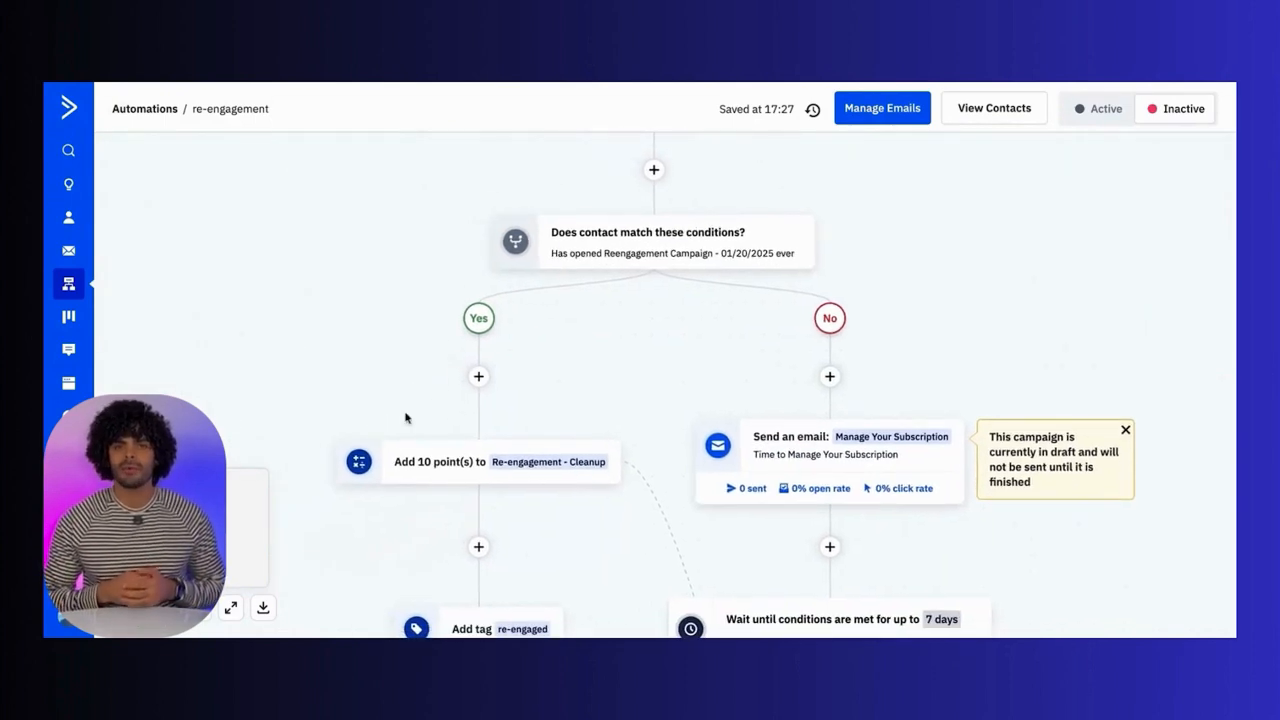
{"action": "left_click", "coordinate": [402, 478]}
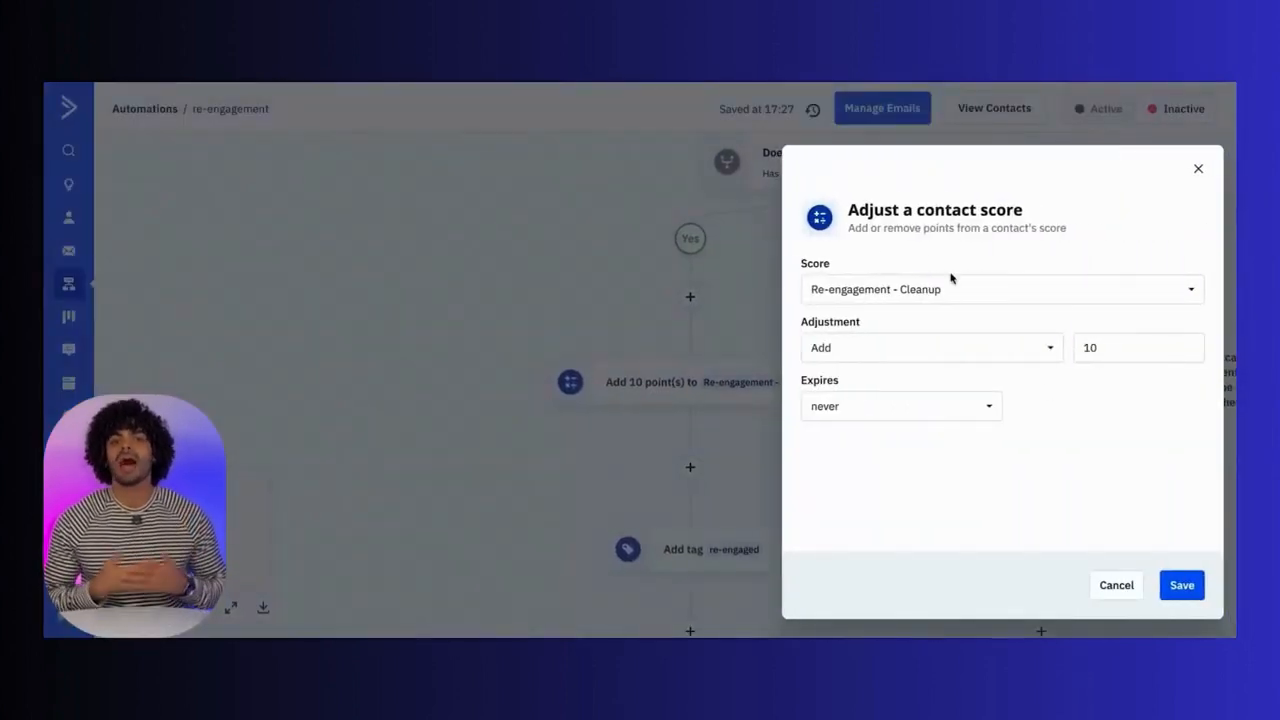
{"action": "left_click", "coordinate": [1182, 585]}
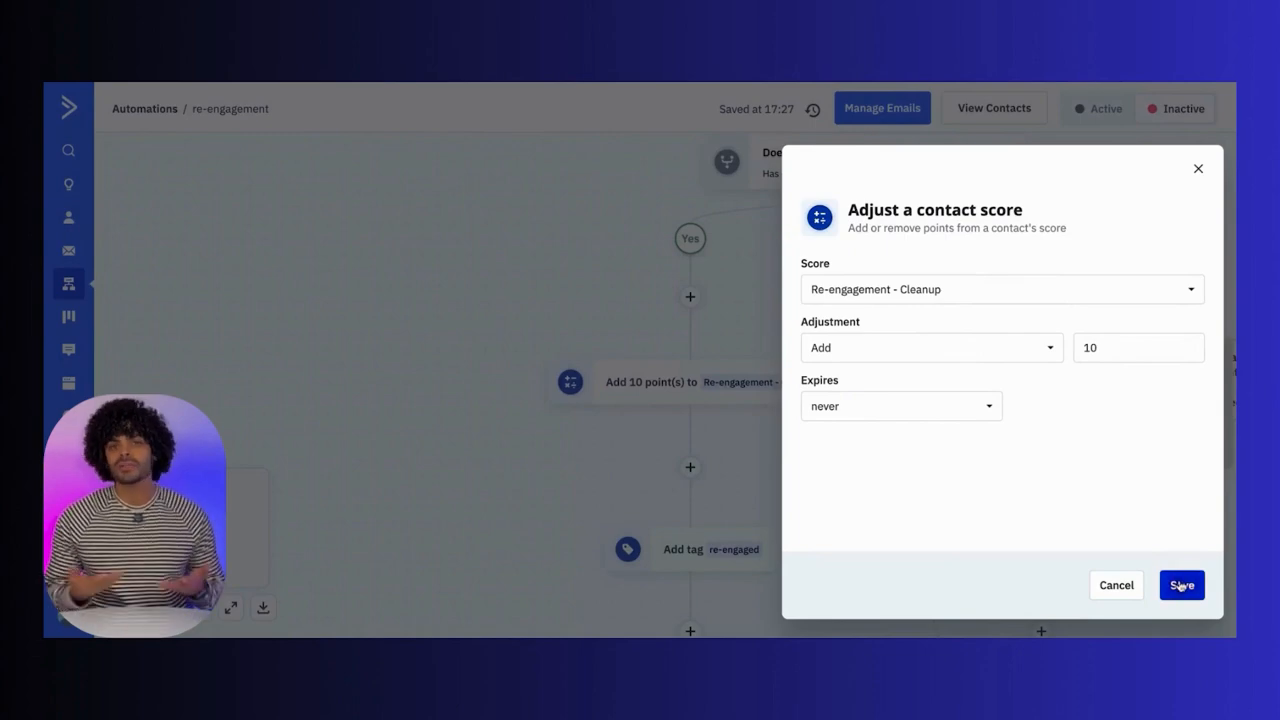
{"action": "scroll", "coordinate": [695, 469], "scroll_direction": "down", "scroll_amount": 2}
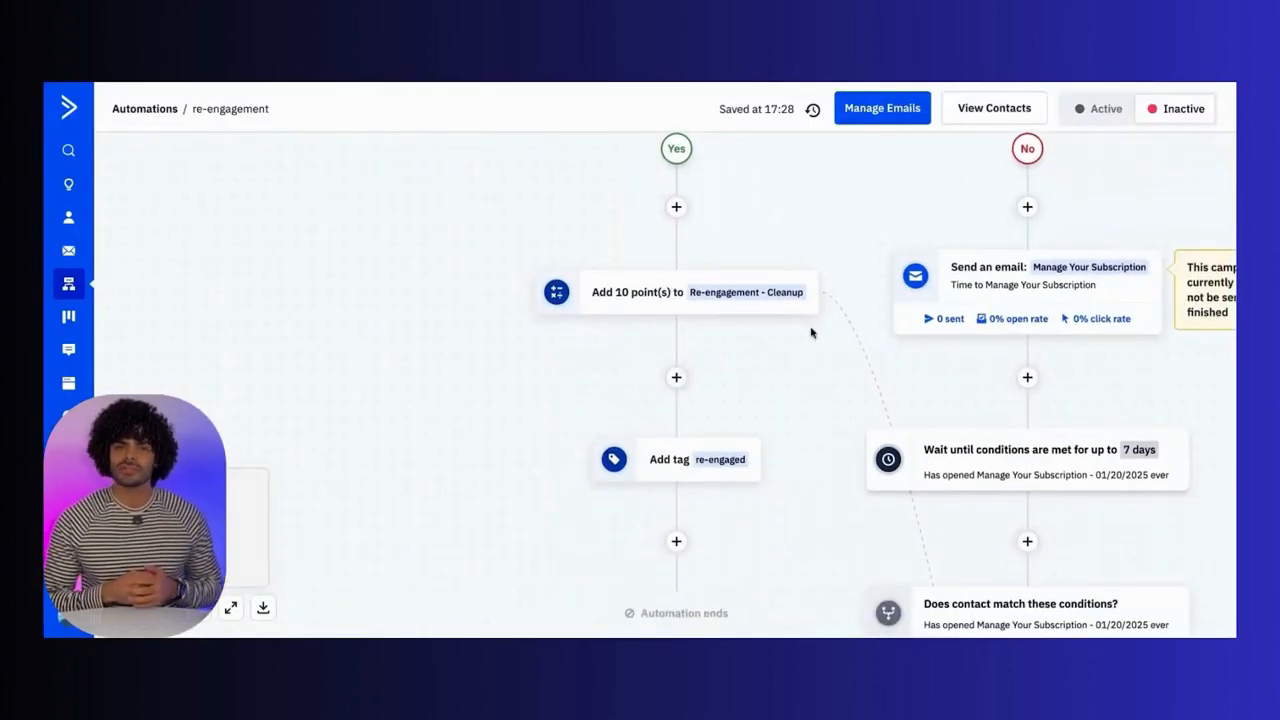
Step: Examine the No branch's Manage Your Subscription email, its 7-day wait and opened condition, and where the Yes path's go-to action leads
{"action": "scroll", "coordinate": [843, 277], "scroll_direction": "up", "scroll_amount": 5}
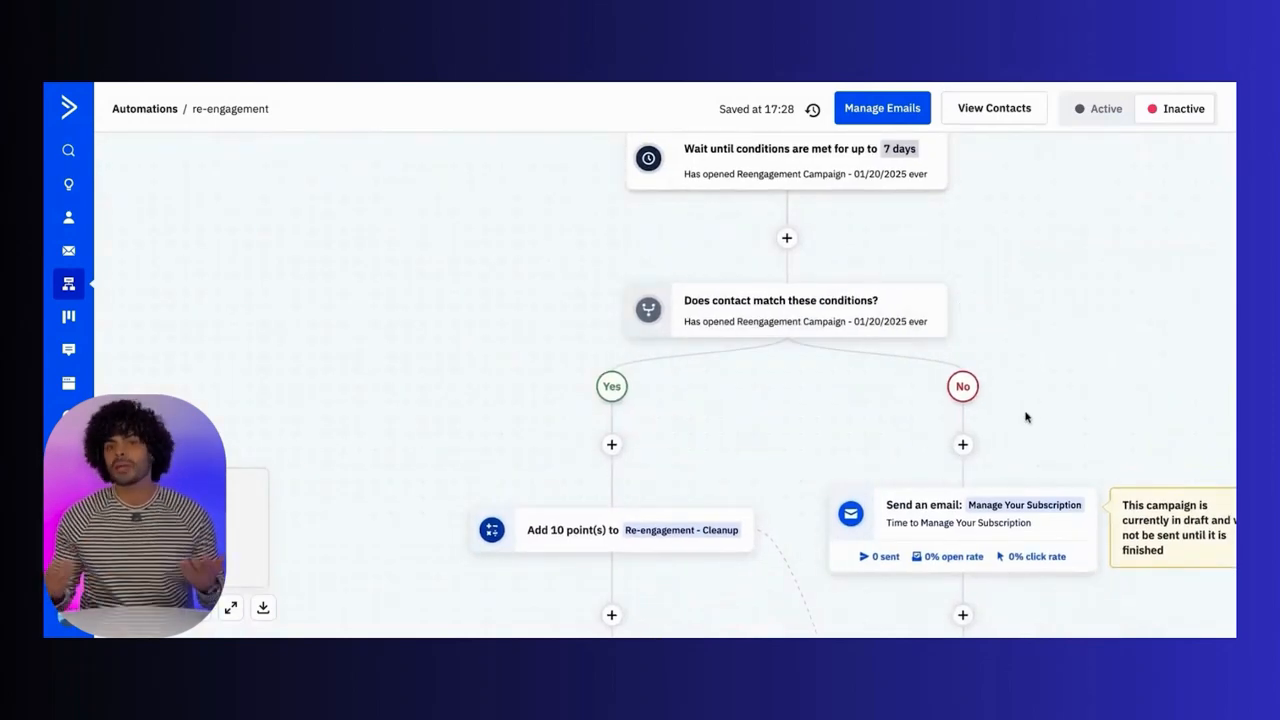
{"action": "scroll", "coordinate": [1025, 417], "scroll_direction": "down", "scroll_amount": 3}
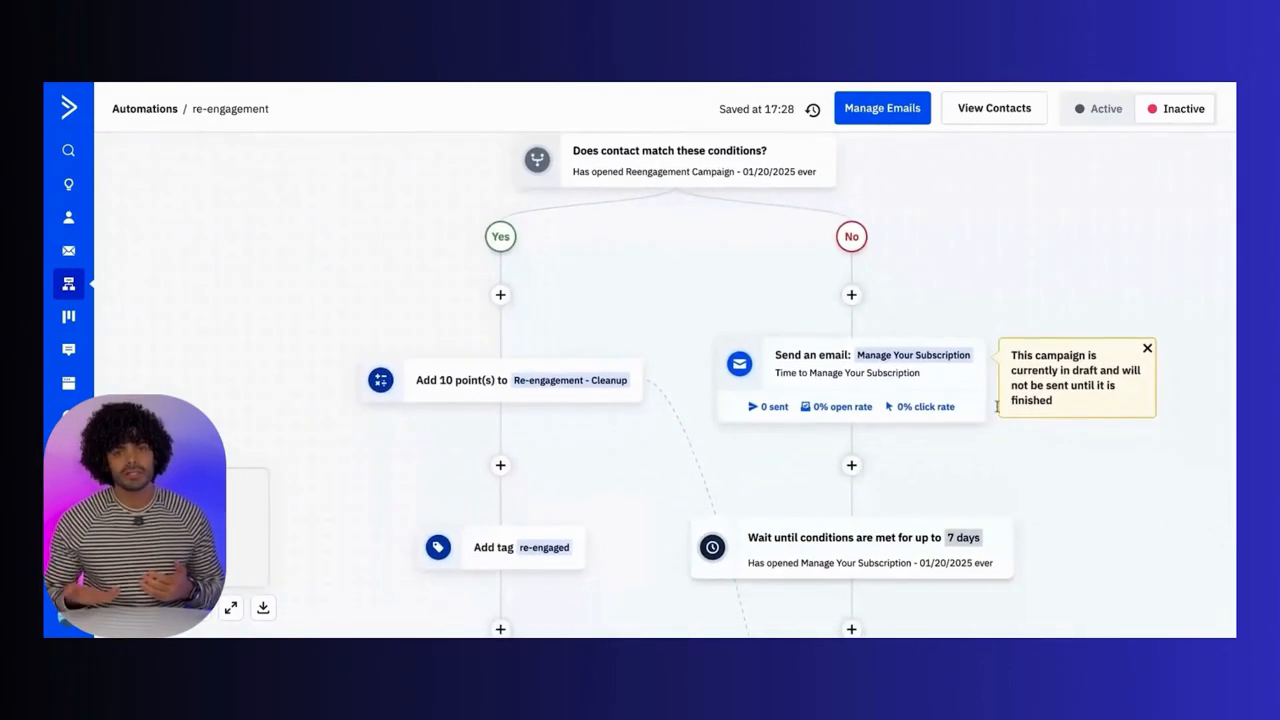
{"action": "mouse_move", "coordinate": [900, 364]}
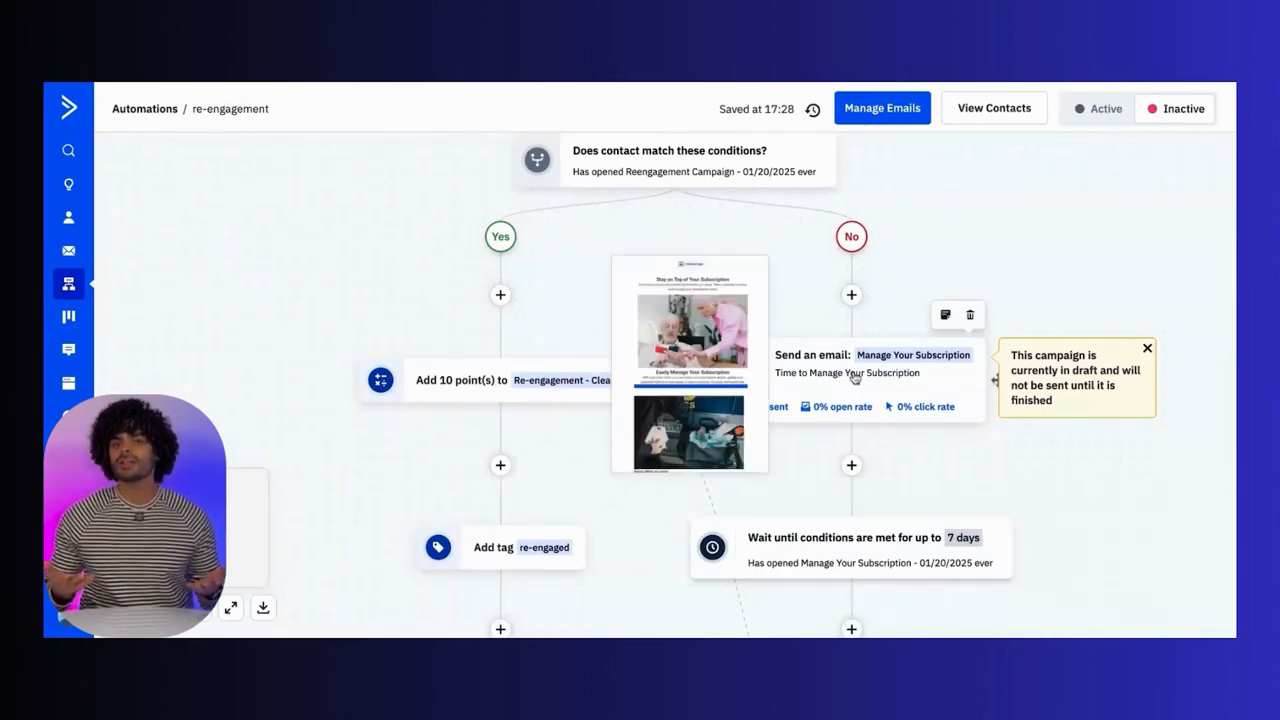
{"action": "scroll", "coordinate": [945, 473], "scroll_direction": "down", "scroll_amount": 4}
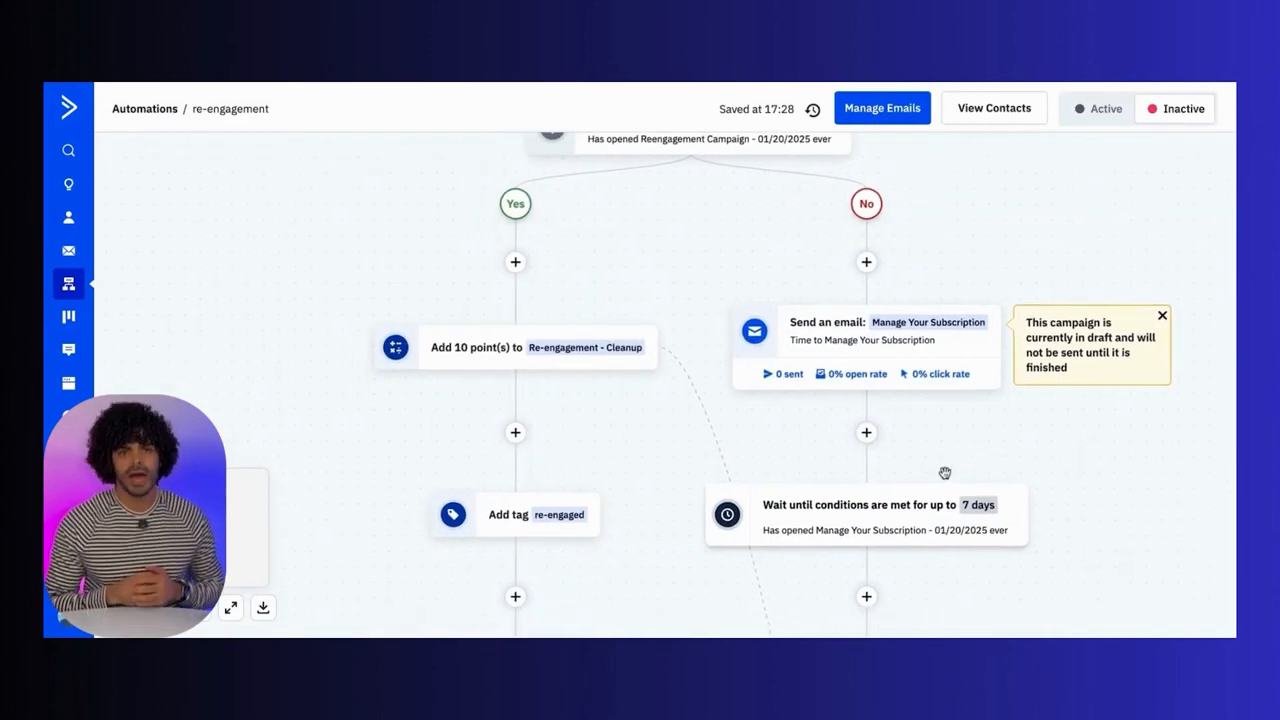
{"action": "mouse_move", "coordinate": [920, 315]}
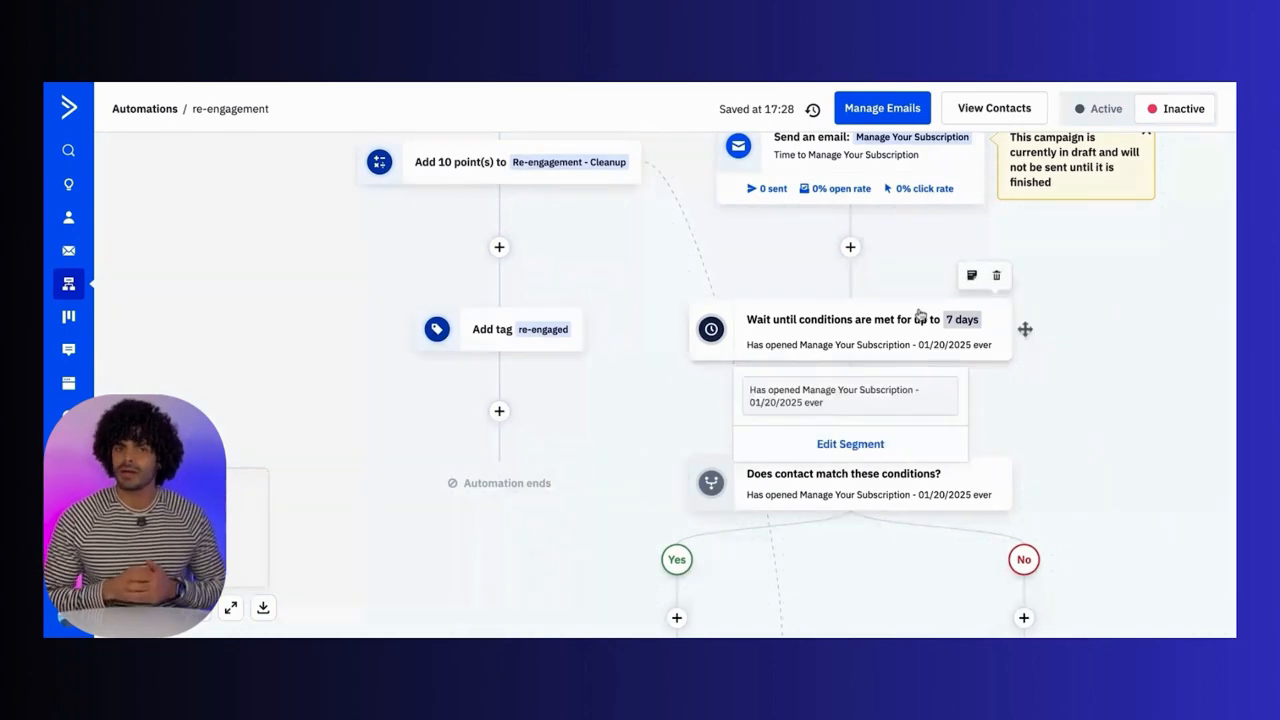
{"action": "scroll", "coordinate": [1026, 423], "scroll_direction": "down", "scroll_amount": 4}
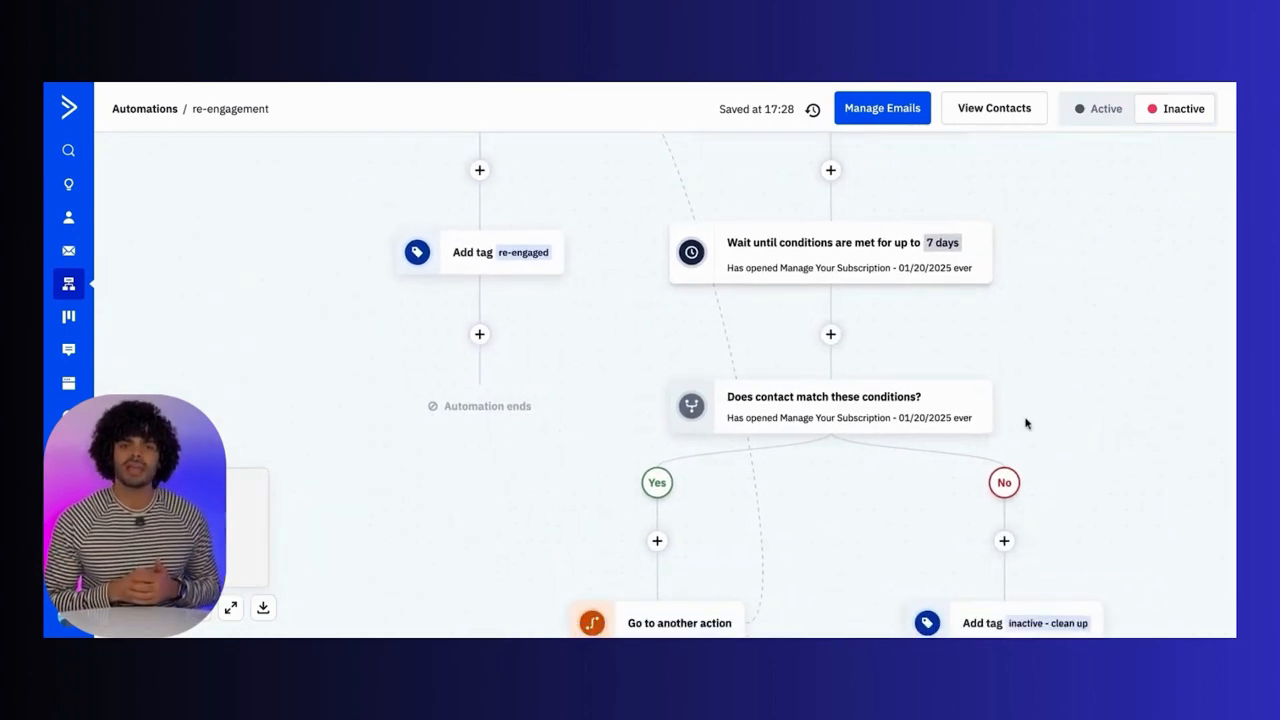
{"action": "mouse_move", "coordinate": [843, 271]}
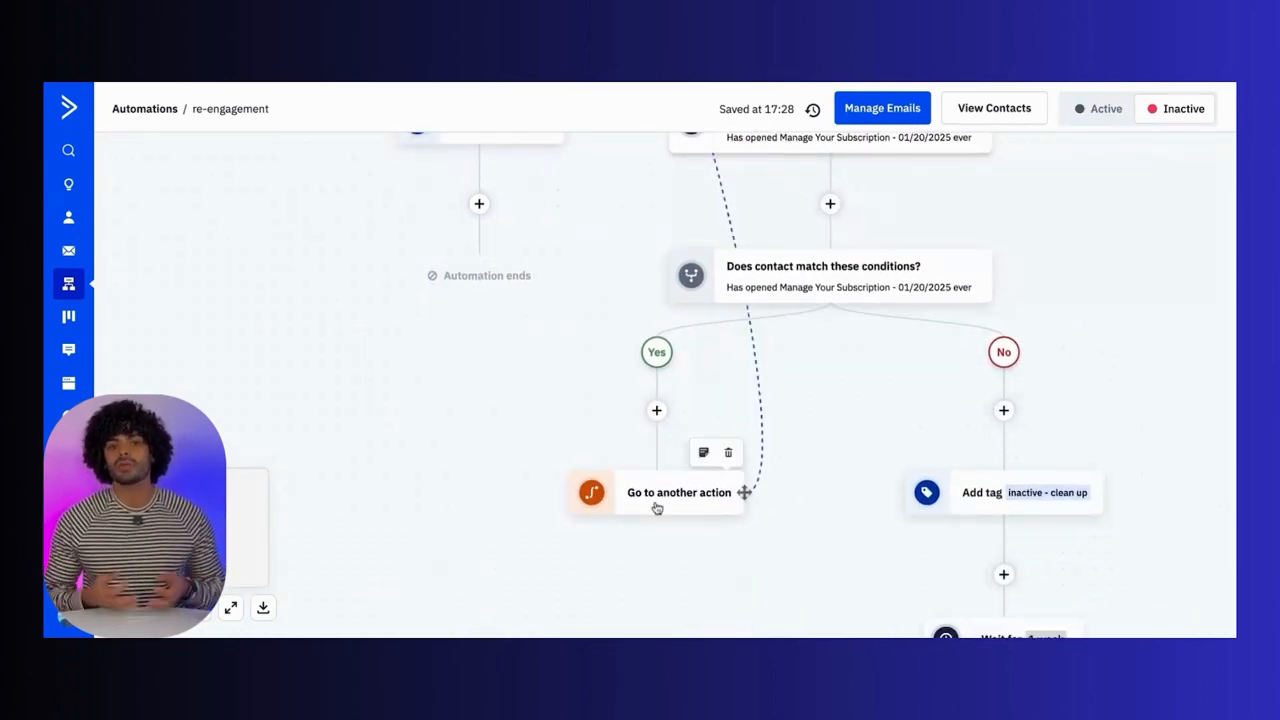
{"action": "scroll", "coordinate": [606, 450], "scroll_direction": "up", "scroll_amount": 5}
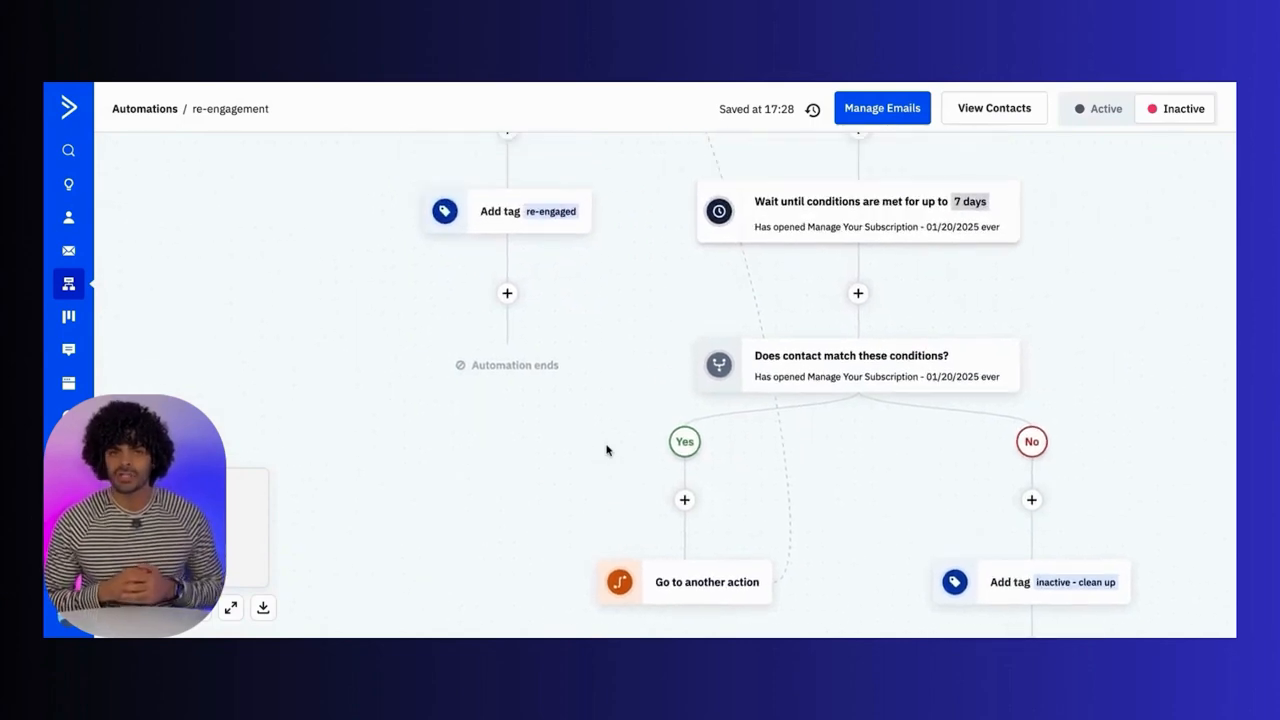
{"action": "mouse_move", "coordinate": [600, 202]}
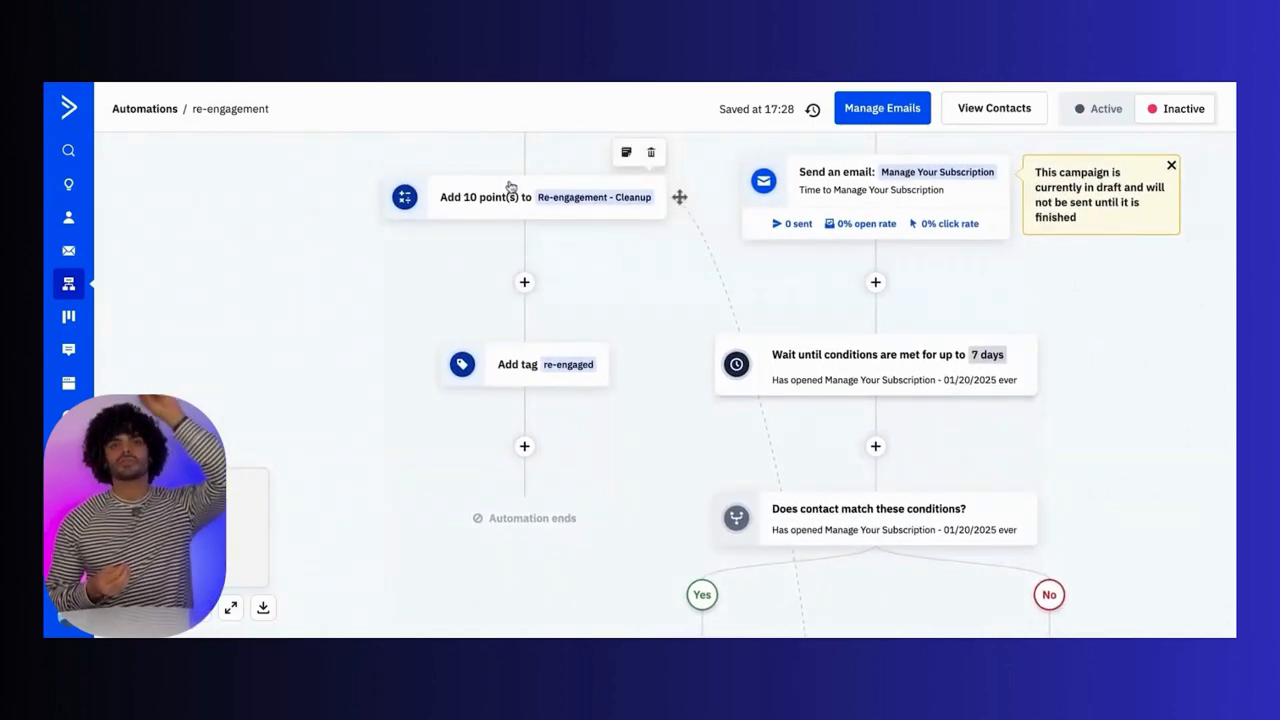
{"action": "scroll", "coordinate": [533, 192], "scroll_direction": "up", "scroll_amount": 2}
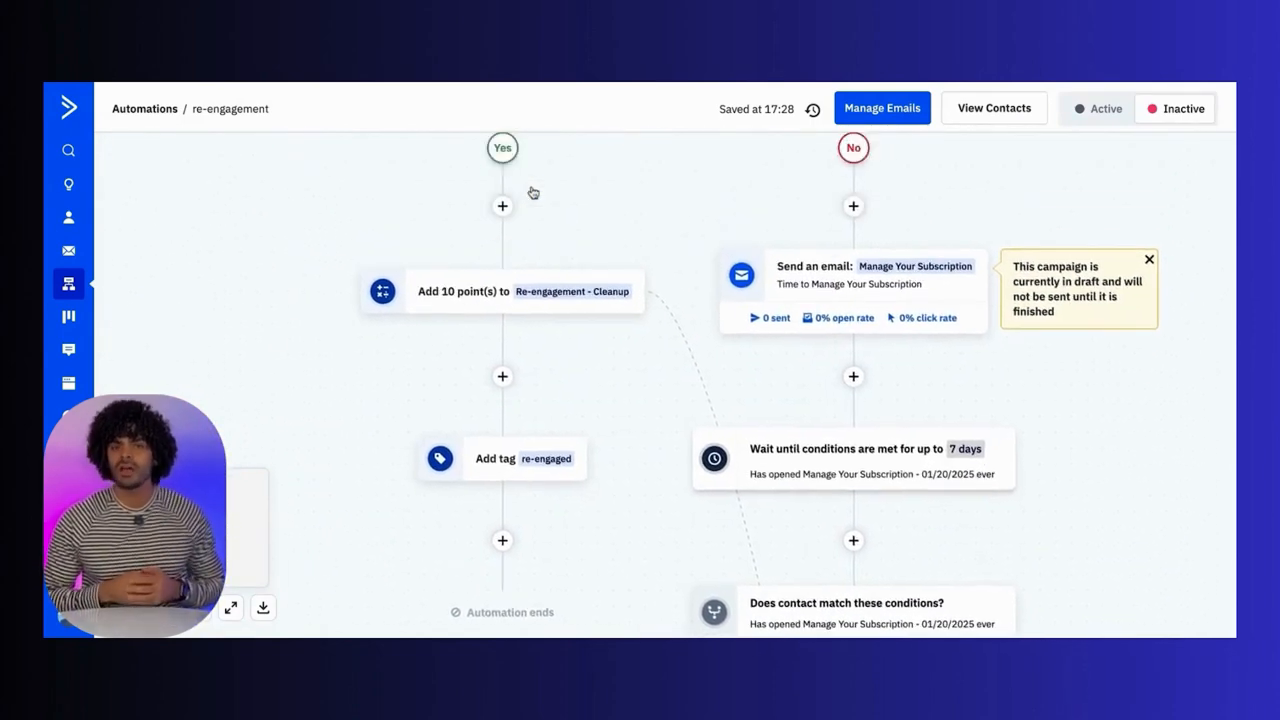
{"action": "scroll", "coordinate": [533, 192], "scroll_direction": "up", "scroll_amount": 1}
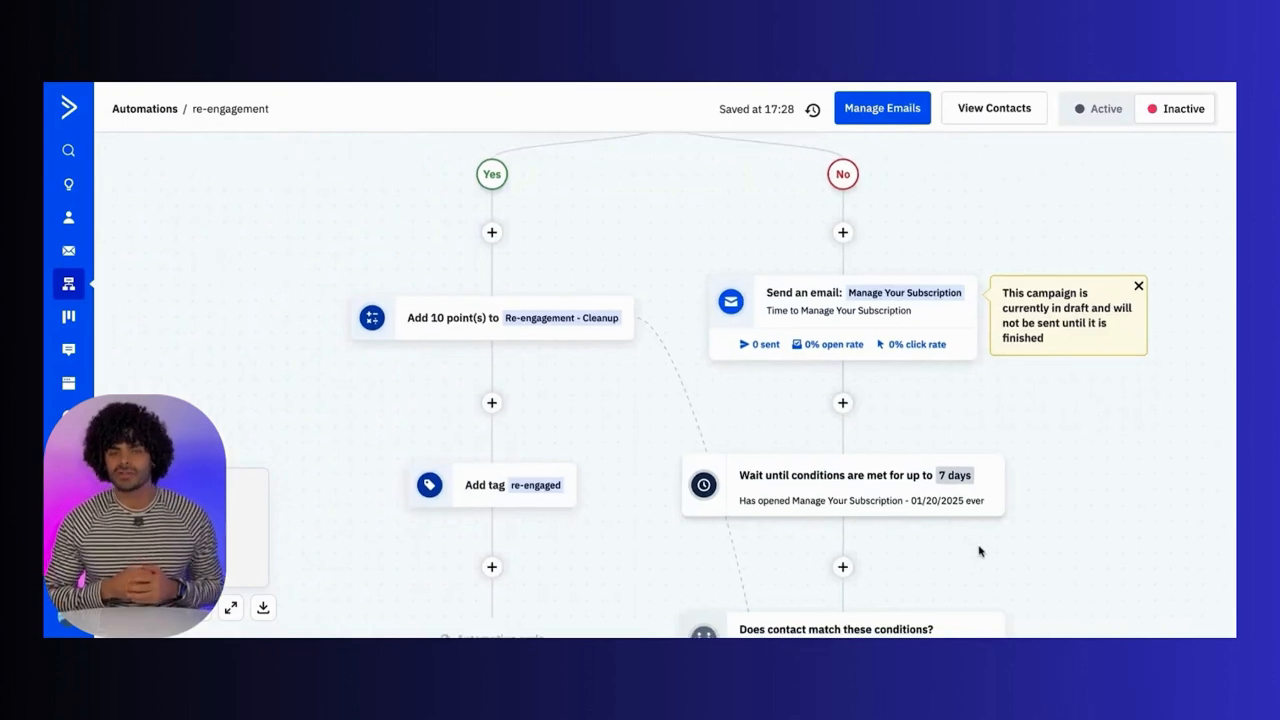
Step: Add an Unsubscribe action covering all lists after the 1-week wait that follows the "inactive - clean up" tag, and save it
{"action": "scroll", "coordinate": [978, 550], "scroll_direction": "down", "scroll_amount": 5}
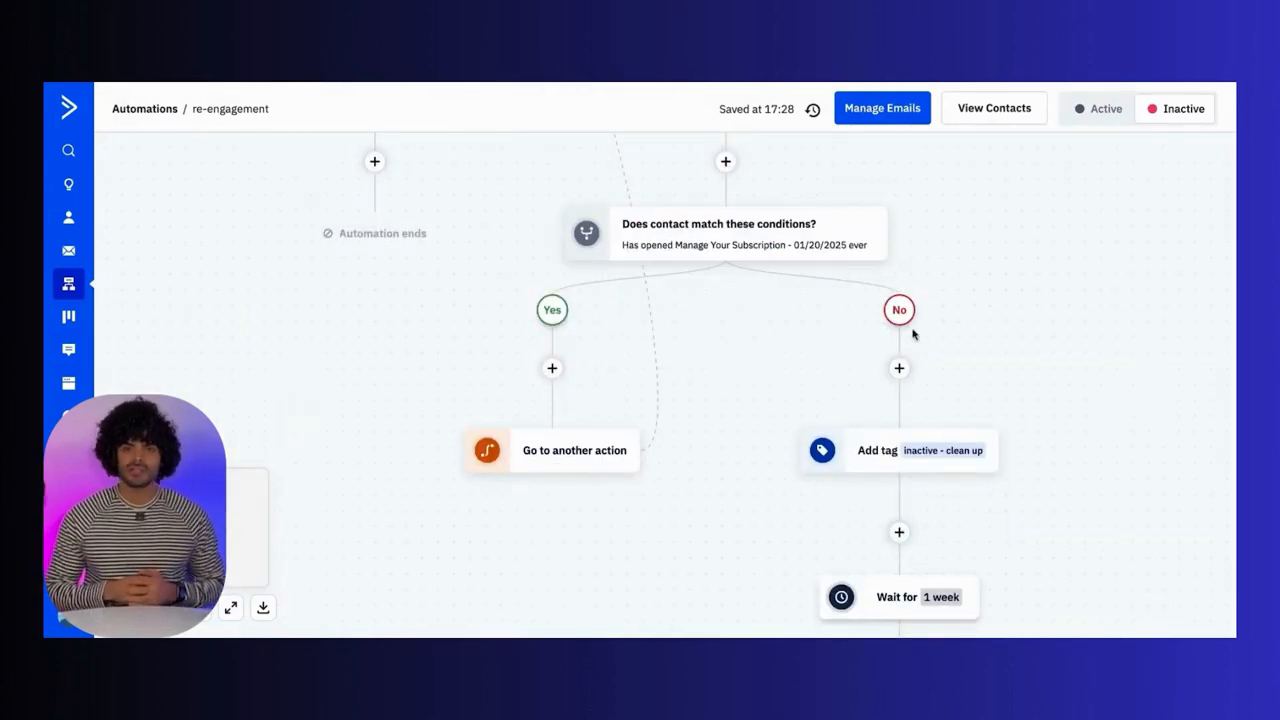
{"action": "mouse_move", "coordinate": [905, 452]}
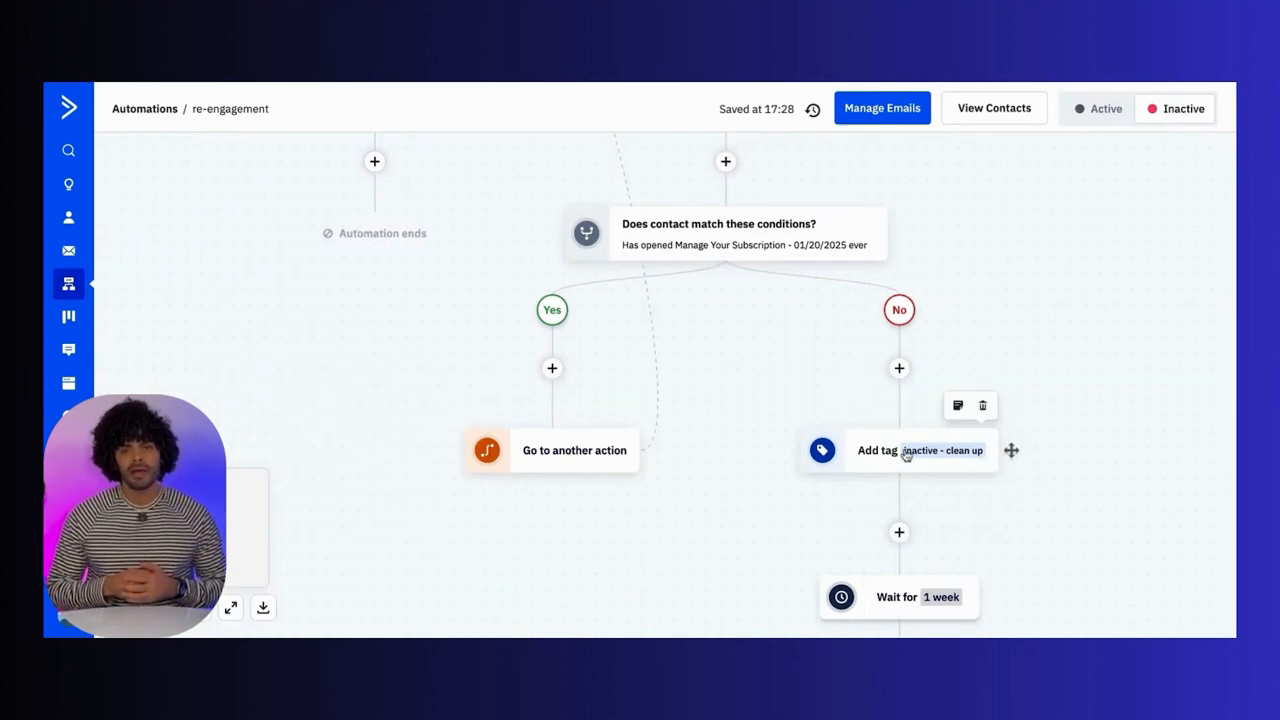
{"action": "scroll", "coordinate": [966, 474], "scroll_direction": "down", "scroll_amount": 4}
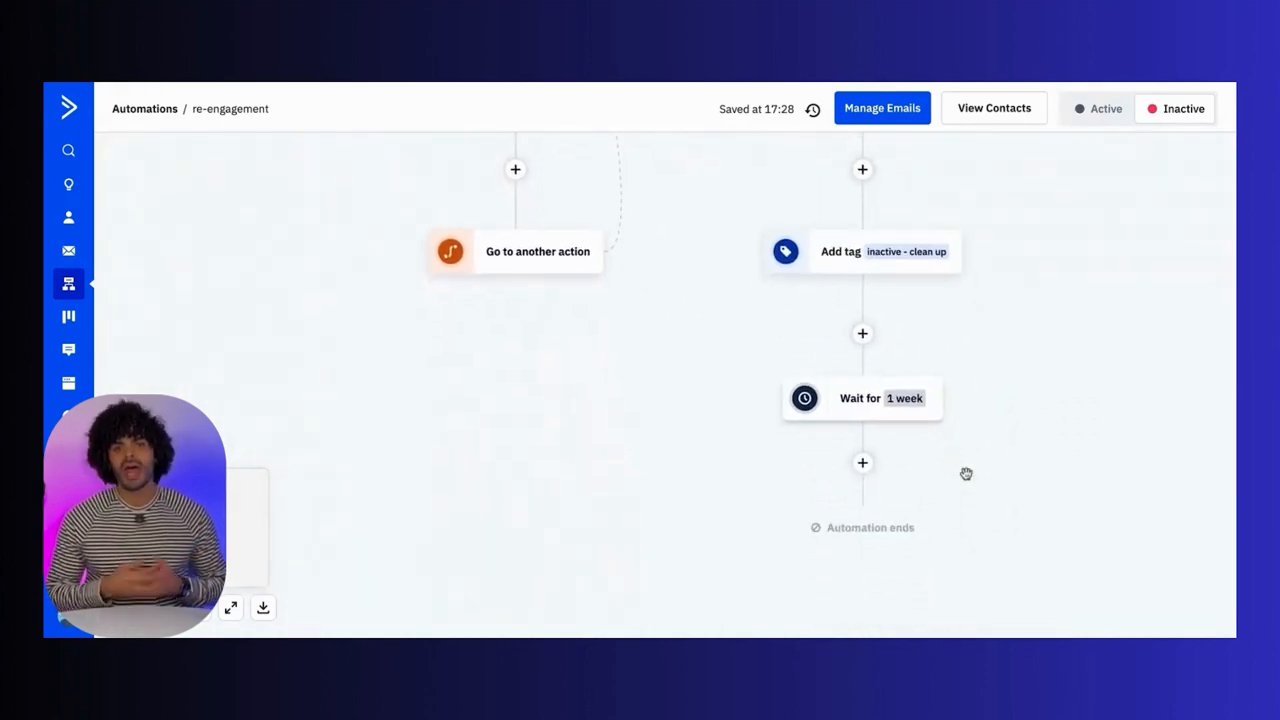
{"action": "left_click", "coordinate": [862, 463]}
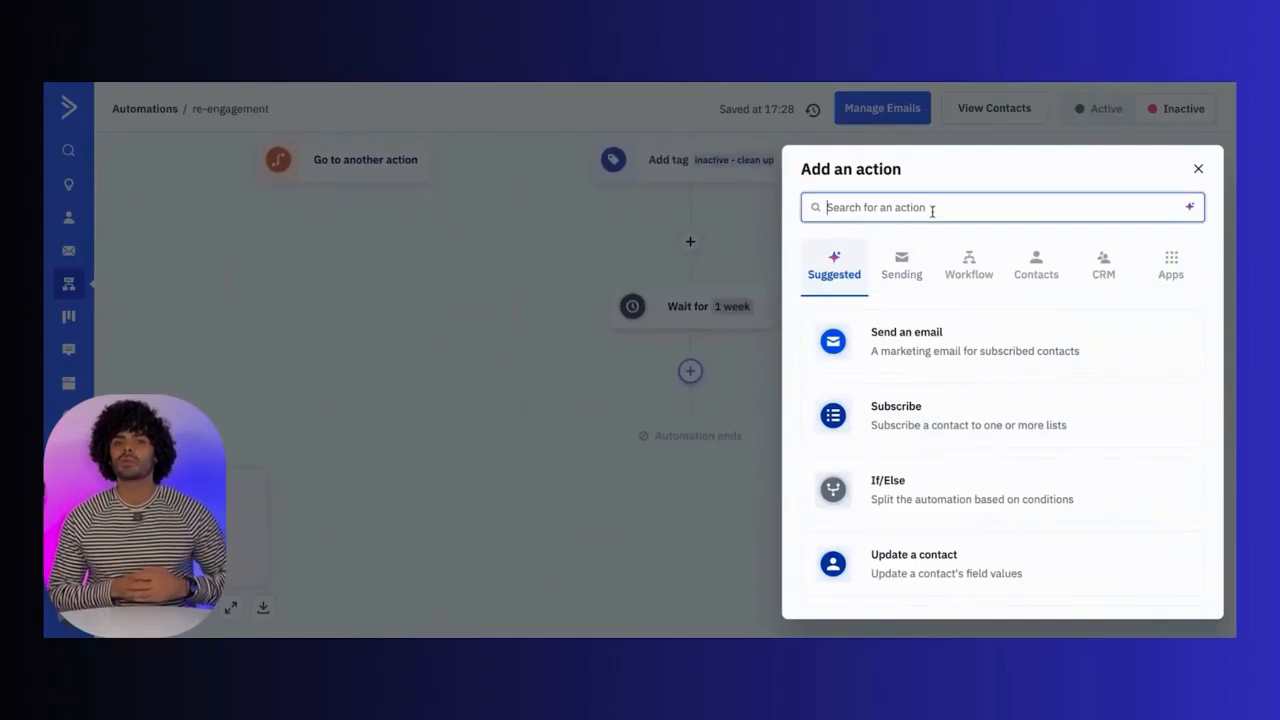
{"action": "type", "text": "uns"}
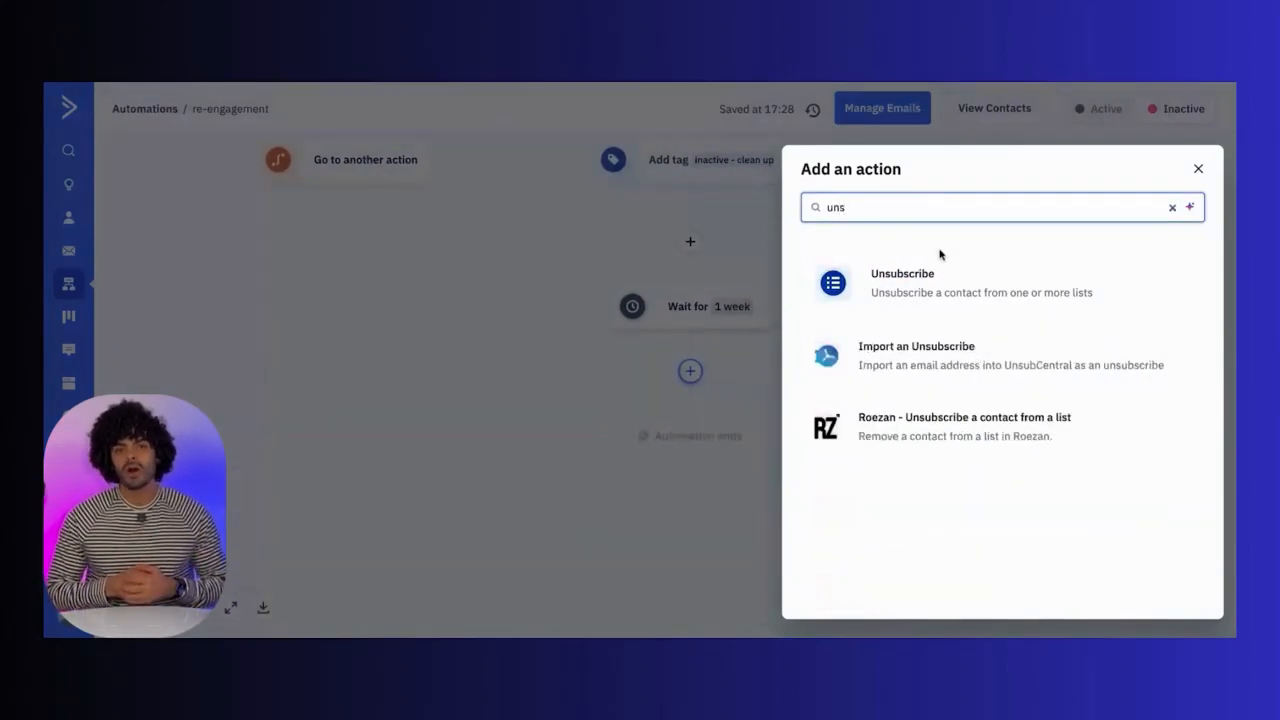
{"action": "left_click", "coordinate": [940, 268]}
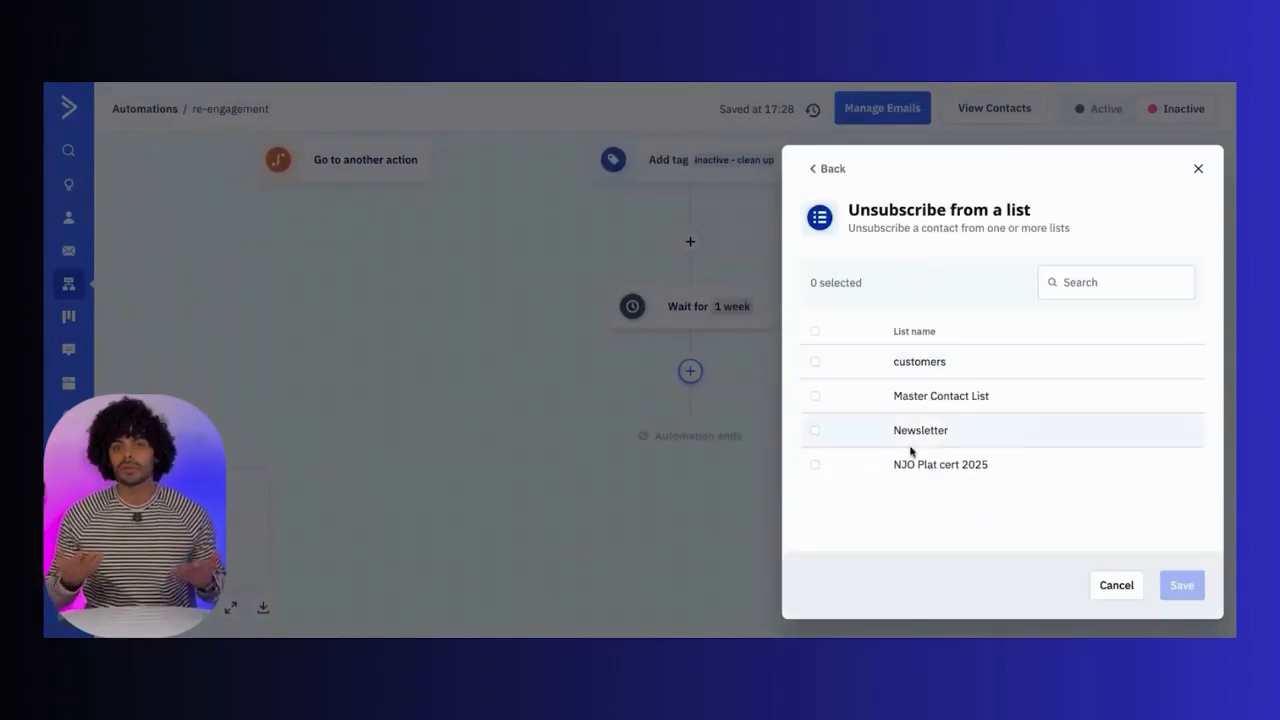
{"action": "left_click", "coordinate": [815, 331]}
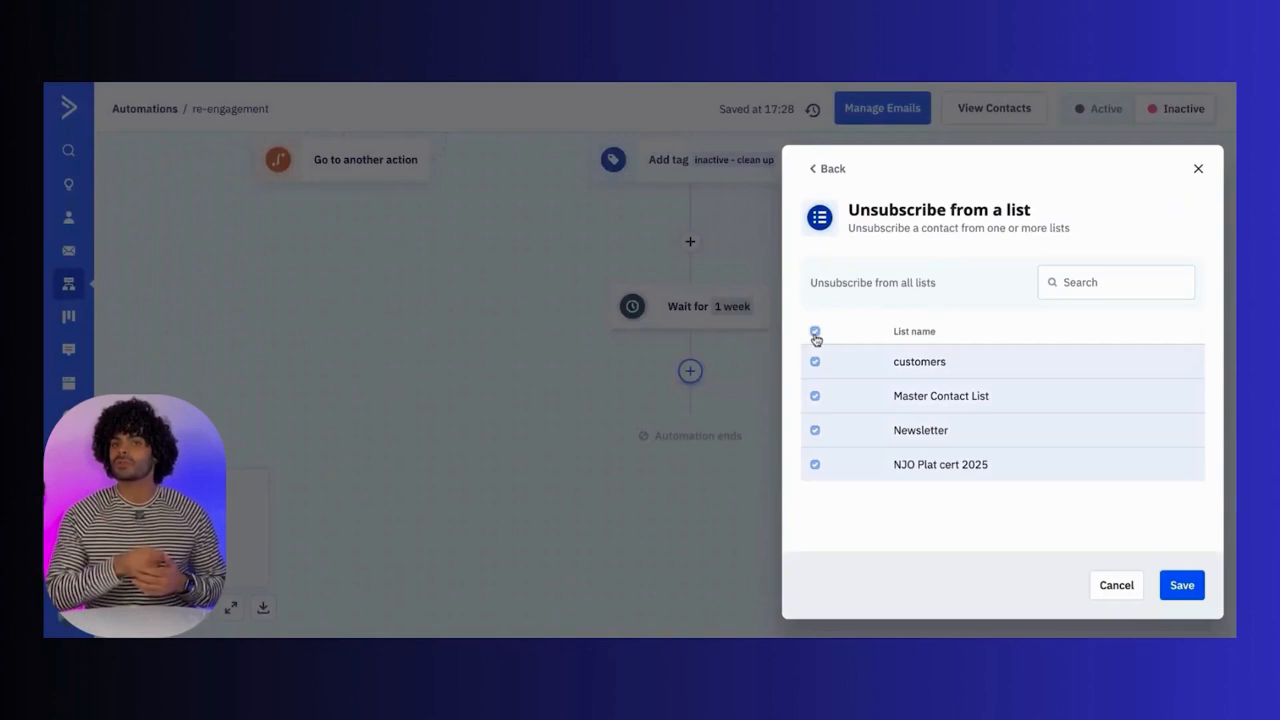
{"action": "left_click", "coordinate": [1182, 588]}
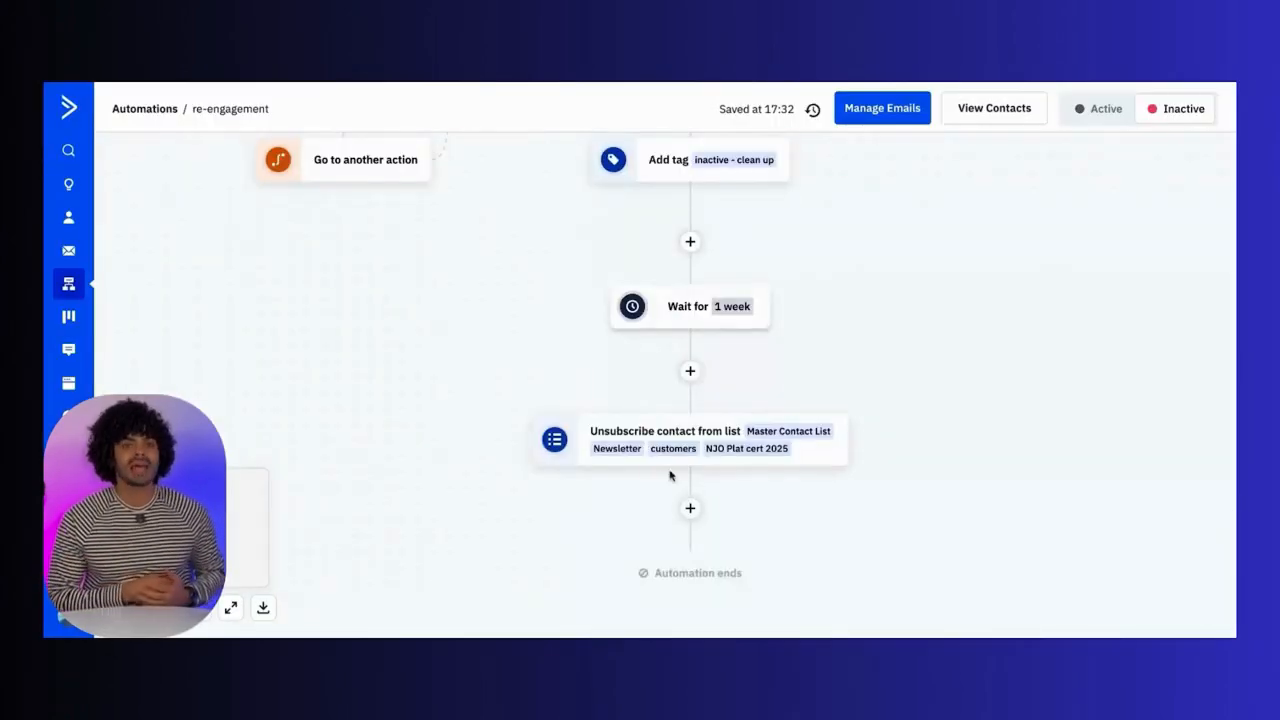
{"action": "scroll", "coordinate": [552, 302], "scroll_direction": "up", "scroll_amount": 3}
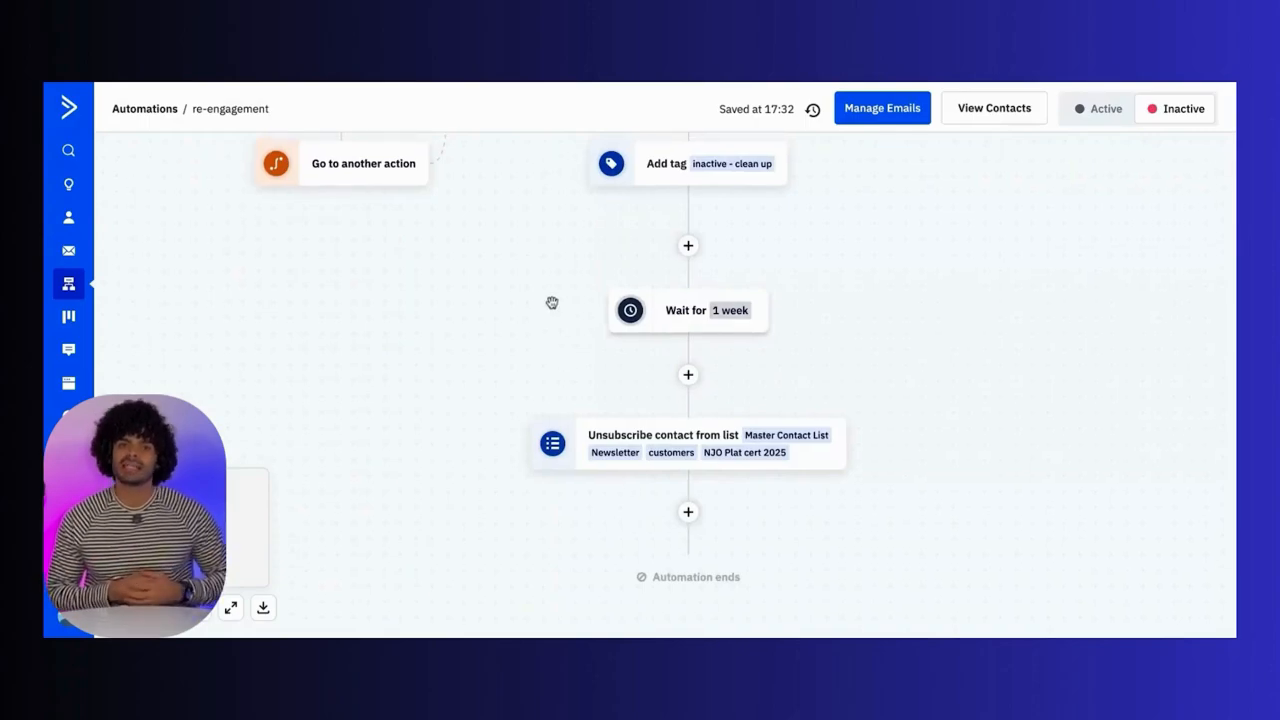
{"action": "mouse_move", "coordinate": [771, 245]}
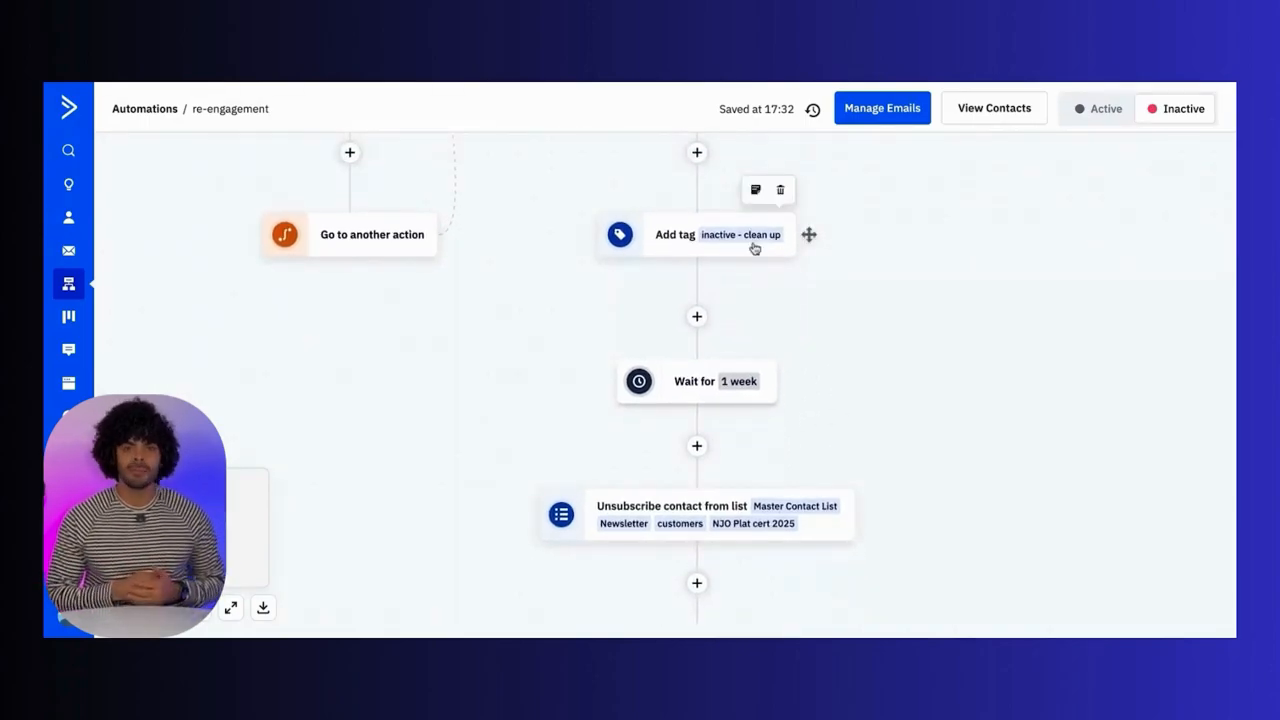